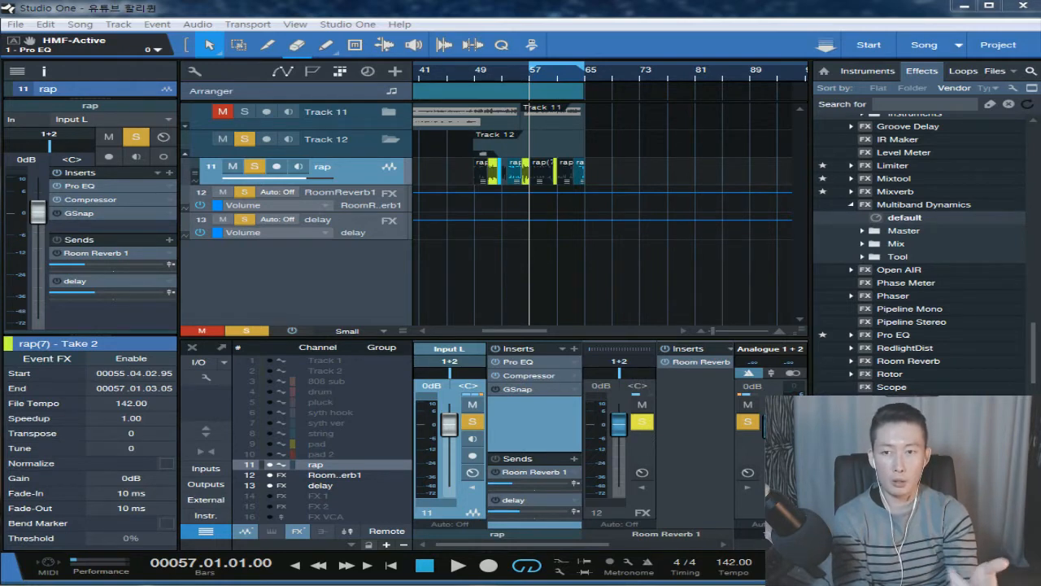
Step: Collapse the Multiband Dynamics and Gate entries and the PreSonus folder in the effects browser
{"action": "left_click", "coordinate": [853, 205]}
{"action": "scroll", "coordinate": [925, 260], "scroll_direction": "up", "scroll_amount": 5}
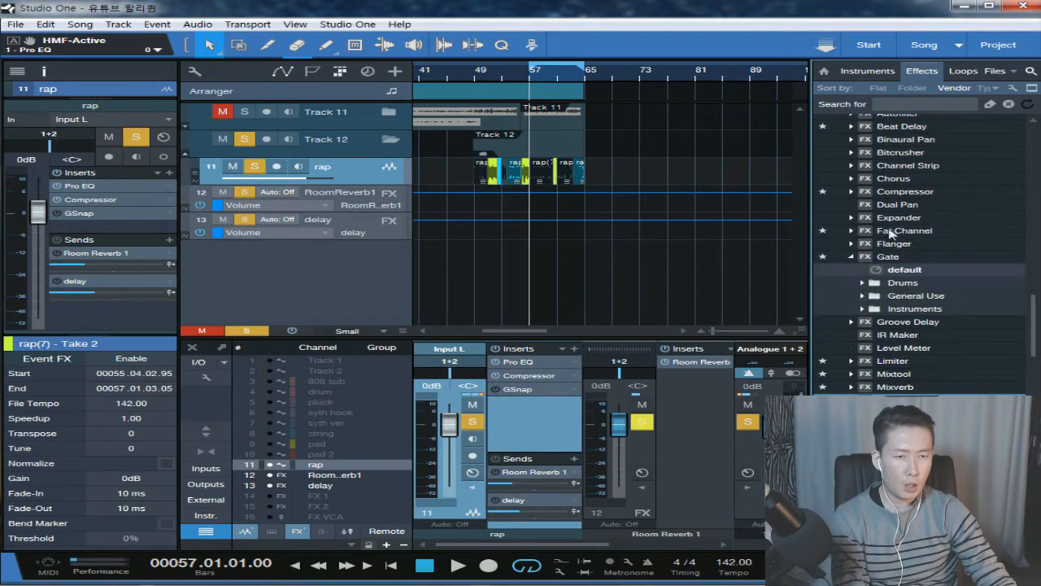
{"action": "left_click", "coordinate": [851, 257]}
{"action": "scroll", "coordinate": [935, 259], "scroll_direction": "up", "scroll_amount": 6}
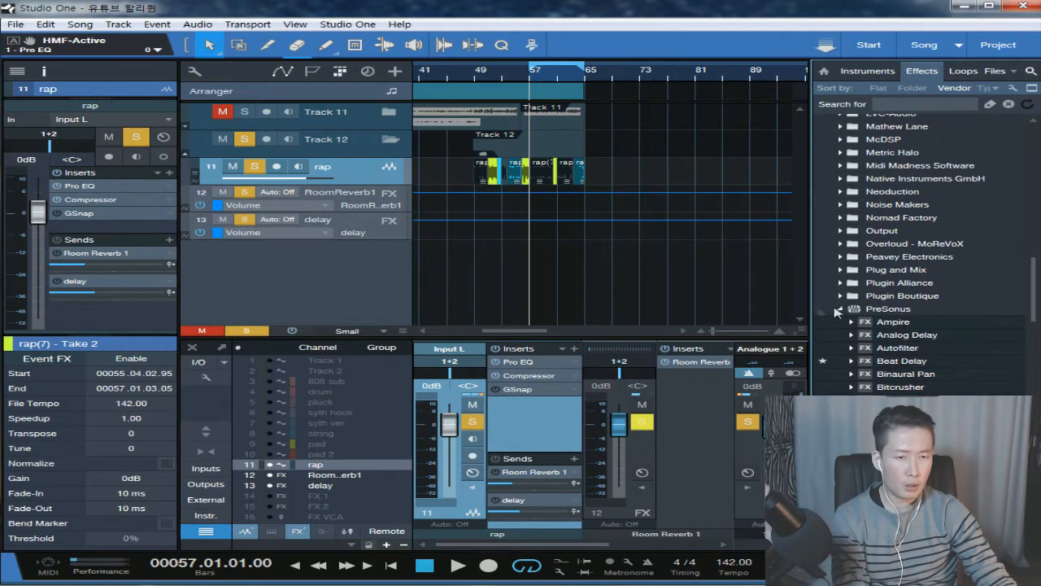
{"action": "left_click", "coordinate": [838, 310]}
Step: Locate the GSnap plug-in in the effects browser by expanding the GVST vendor folder, and select it
{"action": "scroll", "coordinate": [904, 282], "scroll_direction": "up", "scroll_amount": 10}
{"action": "scroll", "coordinate": [905, 283], "scroll_direction": "up", "scroll_amount": 5}
{"action": "scroll", "coordinate": [905, 283], "scroll_direction": "down", "scroll_amount": 6}
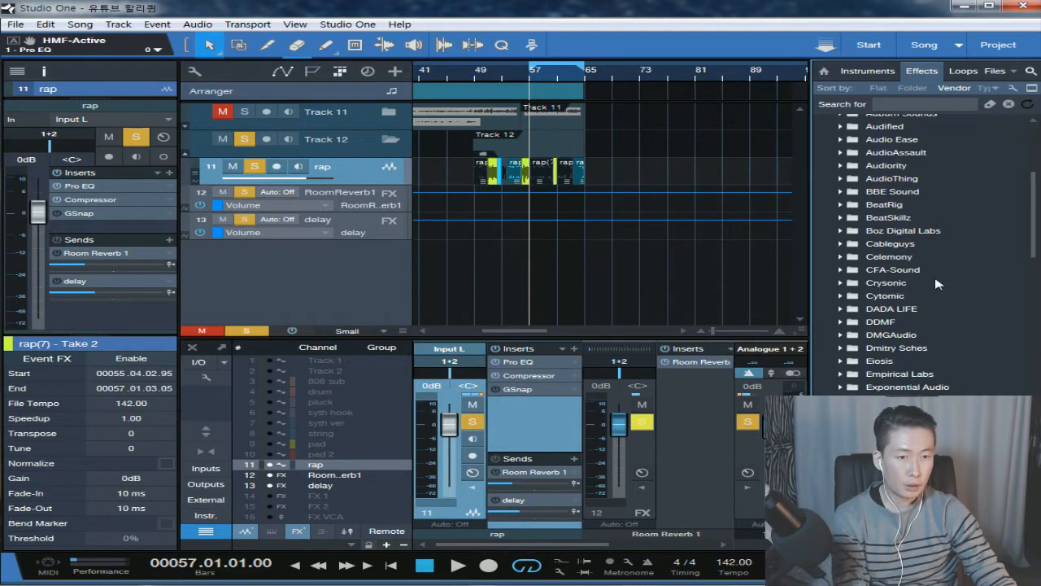
{"action": "scroll", "coordinate": [937, 283], "scroll_direction": "down", "scroll_amount": 3}
{"action": "left_click", "coordinate": [882, 361]}
{"action": "scroll", "coordinate": [911, 255], "scroll_direction": "down", "scroll_amount": 4}
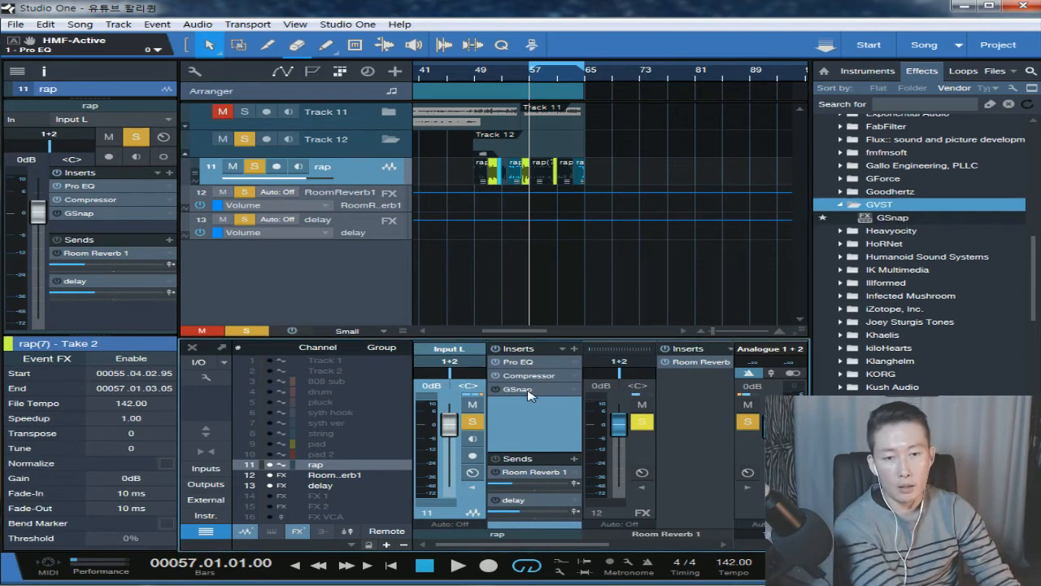
{"action": "left_click", "coordinate": [892, 218]}
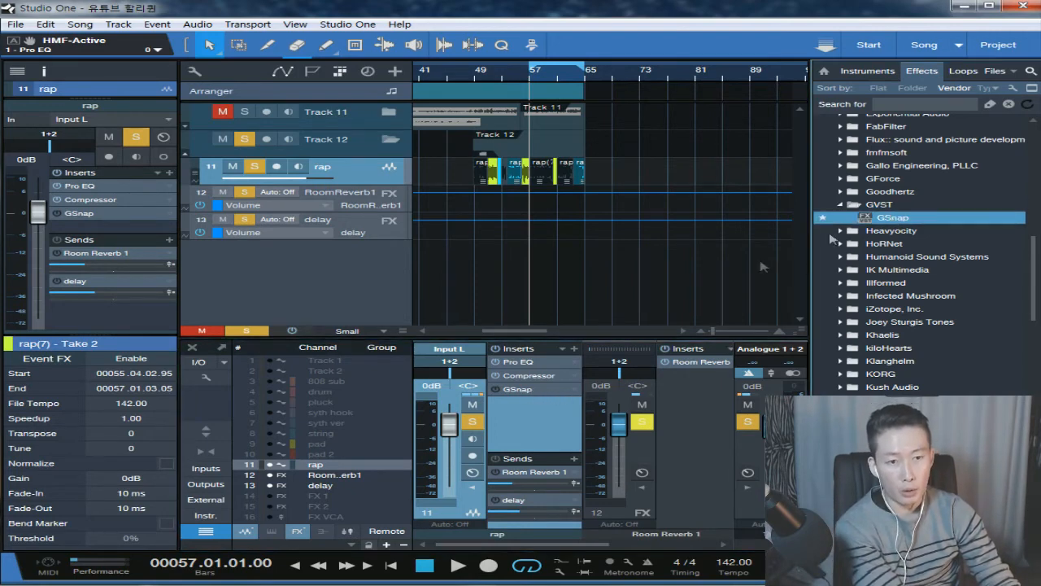
Step: Open the GSnap insert of the rap channel, look at its Info page and return to the Main page
{"action": "left_click", "coordinate": [518, 390]}
{"action": "left_click_drag", "start_coordinate": [0, 121], "coordinate": [507, 127]}
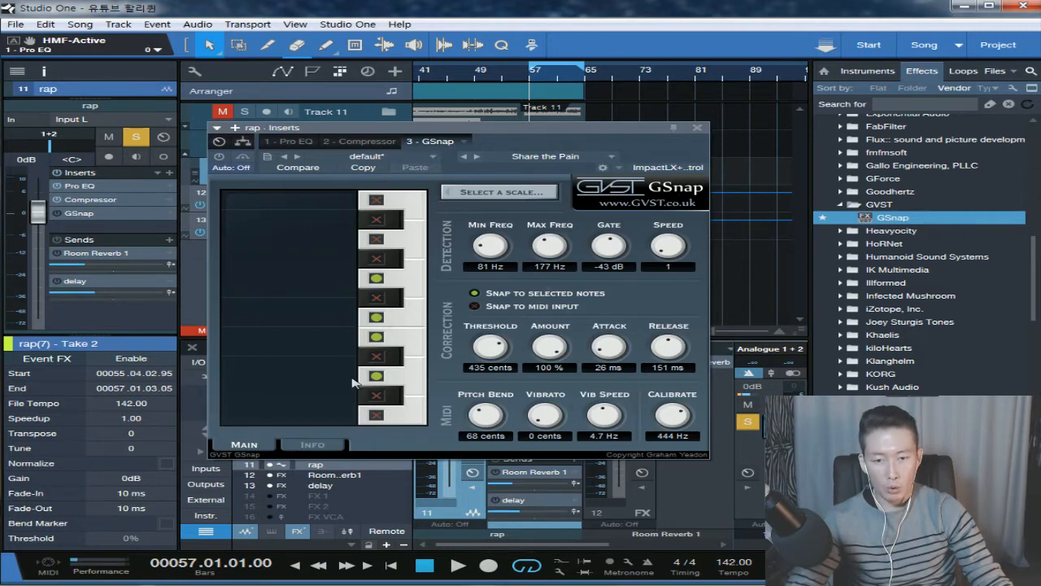
{"action": "left_click_drag", "start_coordinate": [450, 128], "coordinate": [8, 161]}
{"action": "left_click", "coordinate": [0, 476]}
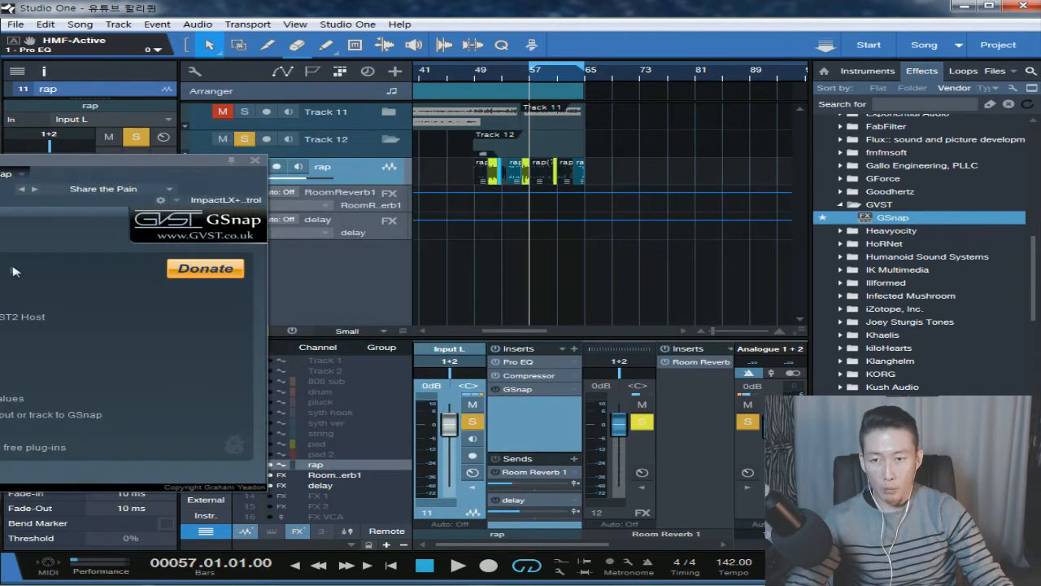
{"action": "left_click_drag", "start_coordinate": [13, 166], "coordinate": [486, 139]}
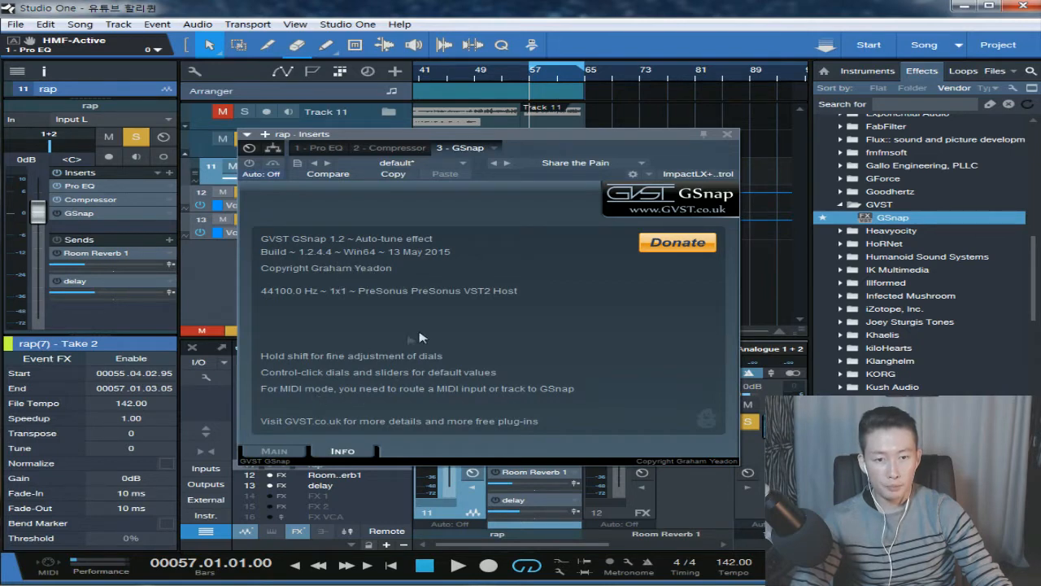
{"action": "left_click", "coordinate": [274, 452]}
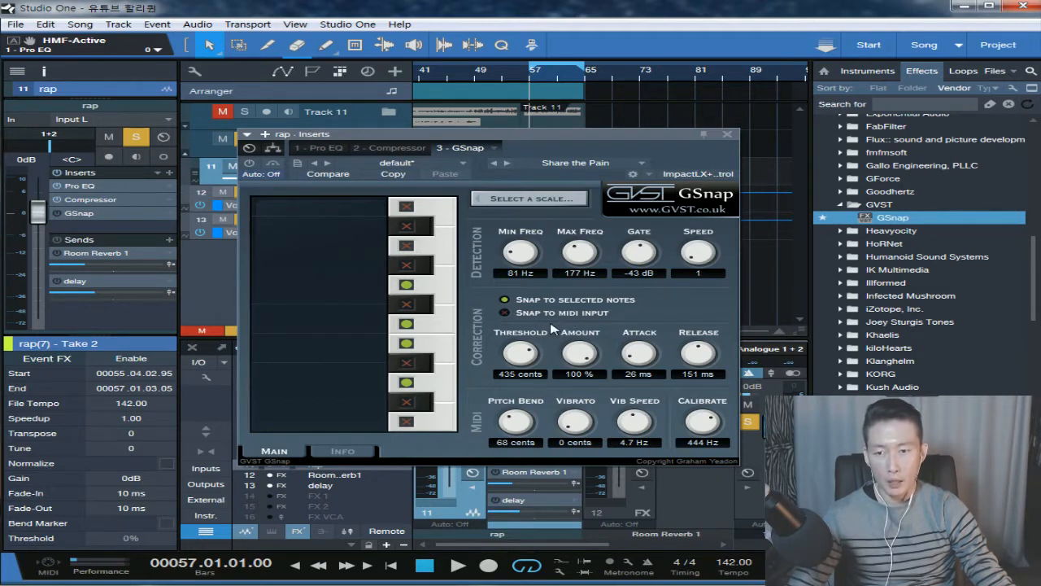
Step: Move the GSnap window aside and toggle the rap channel's GSnap insert on and off
{"action": "left_click_drag", "start_coordinate": [614, 144], "coordinate": [923, 137]}
{"action": "left_click", "coordinate": [496, 390]}
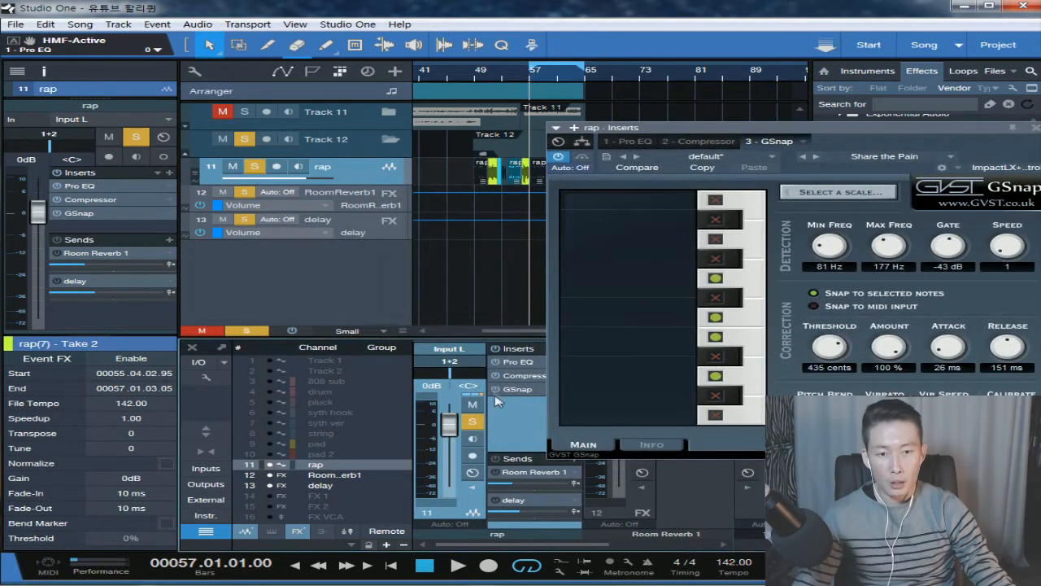
{"action": "left_click", "coordinate": [495, 390]}
{"action": "left_click", "coordinate": [495, 390]}
{"action": "left_click", "coordinate": [496, 390]}
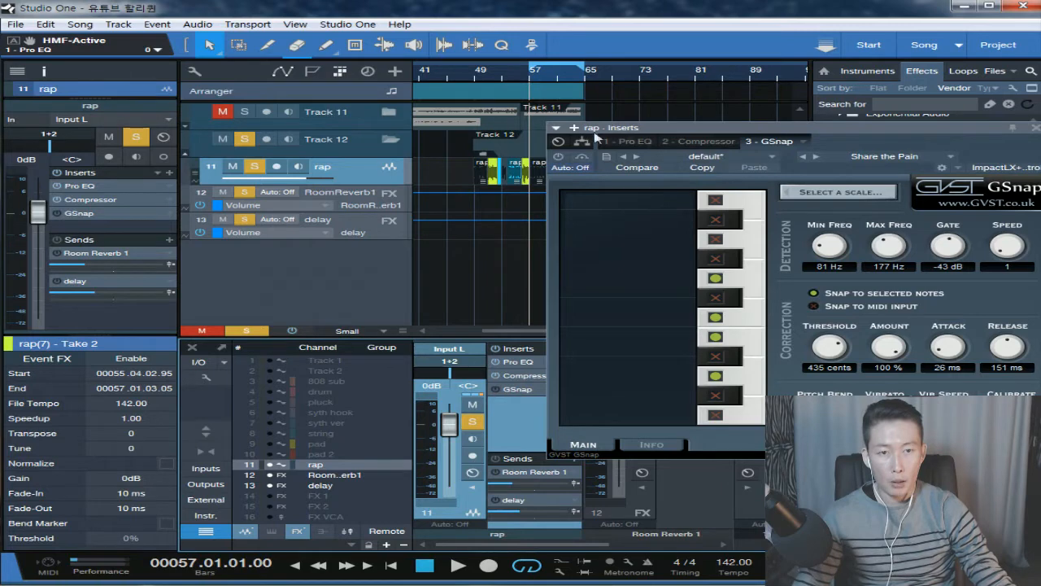
Step: Extend the loop range so it starts at bar 49 and play the soloed rap track from there
{"action": "left_click_drag", "start_coordinate": [532, 69], "coordinate": [475, 70]}
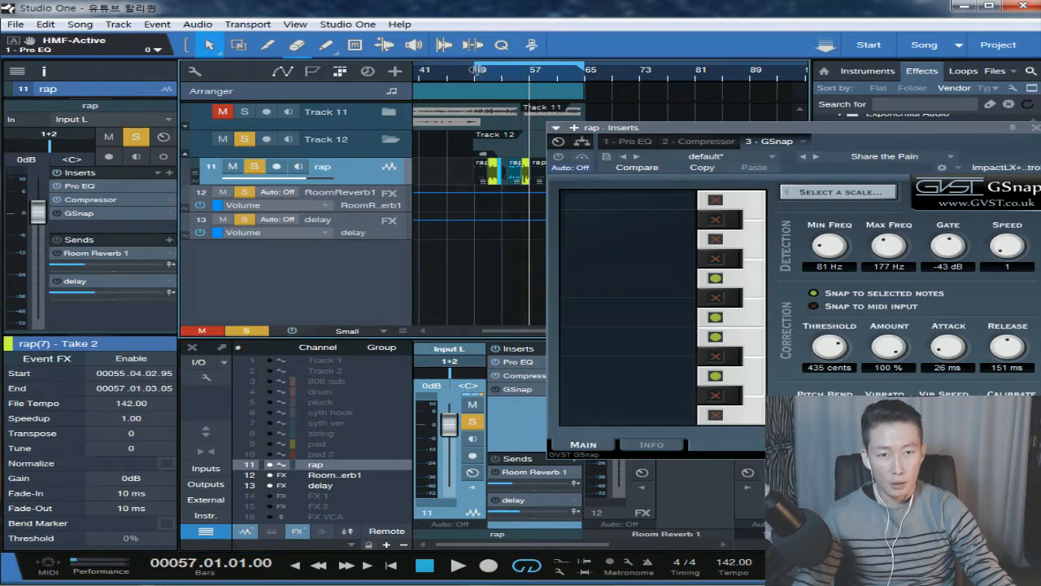
{"action": "left_click", "coordinate": [469, 82]}
{"action": "key", "text": "space"}
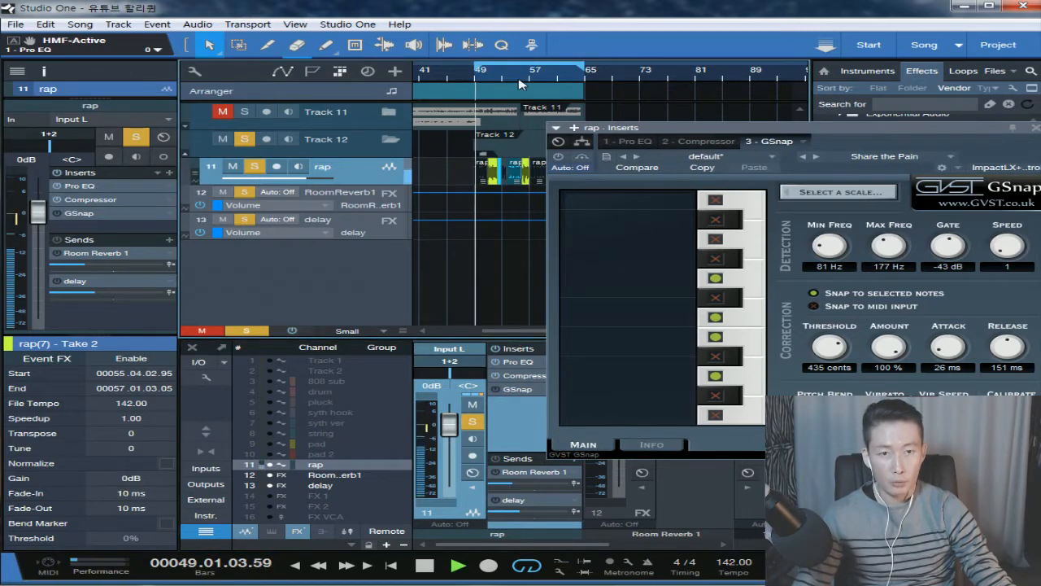
Step: Unsolo the rap track and play the loop from bar 49 together with the rest of the mix
{"action": "key", "text": "space"}
{"action": "left_click", "coordinate": [254, 166]}
{"action": "key", "text": "space"}
{"action": "left_click_drag", "start_coordinate": [698, 131], "coordinate": [0, 103]}
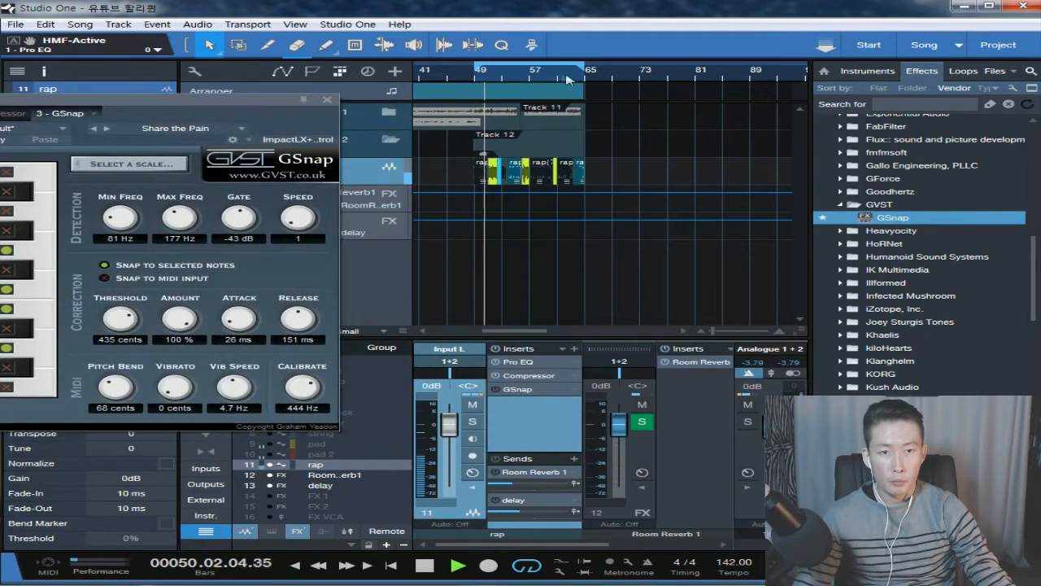
{"action": "scroll", "coordinate": [590, 78], "scroll_direction": "up", "scroll_amount": 3}
{"action": "scroll", "coordinate": [567, 82], "scroll_direction": "down", "scroll_amount": 3}
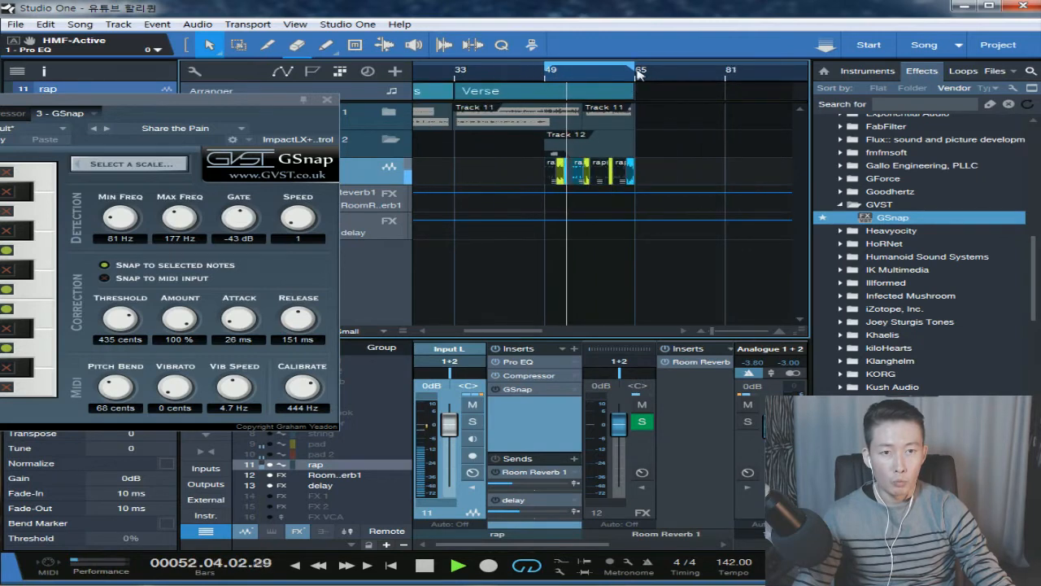
{"action": "scroll", "coordinate": [612, 78], "scroll_direction": "up", "scroll_amount": 3}
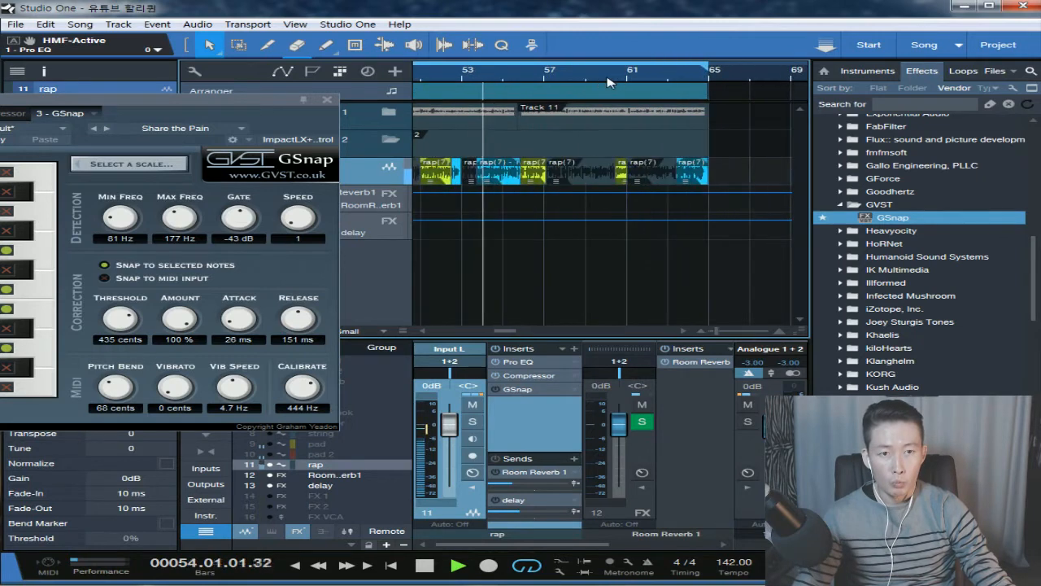
{"action": "scroll", "coordinate": [547, 78], "scroll_direction": "down", "scroll_amount": 1}
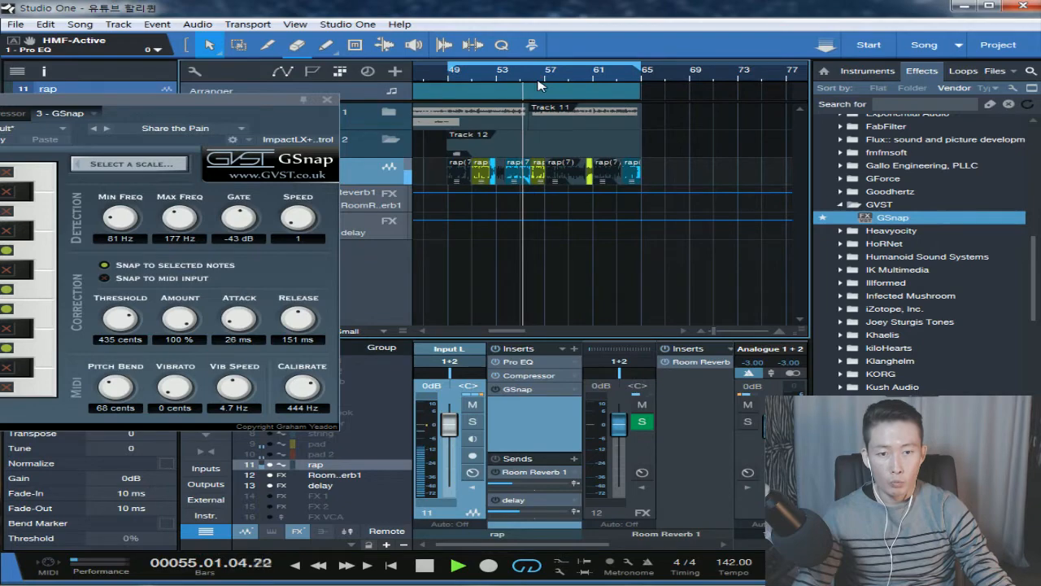
Step: Check the rap channel's Compressor settings during playback, close its window and stop playback
{"action": "left_click", "coordinate": [539, 376]}
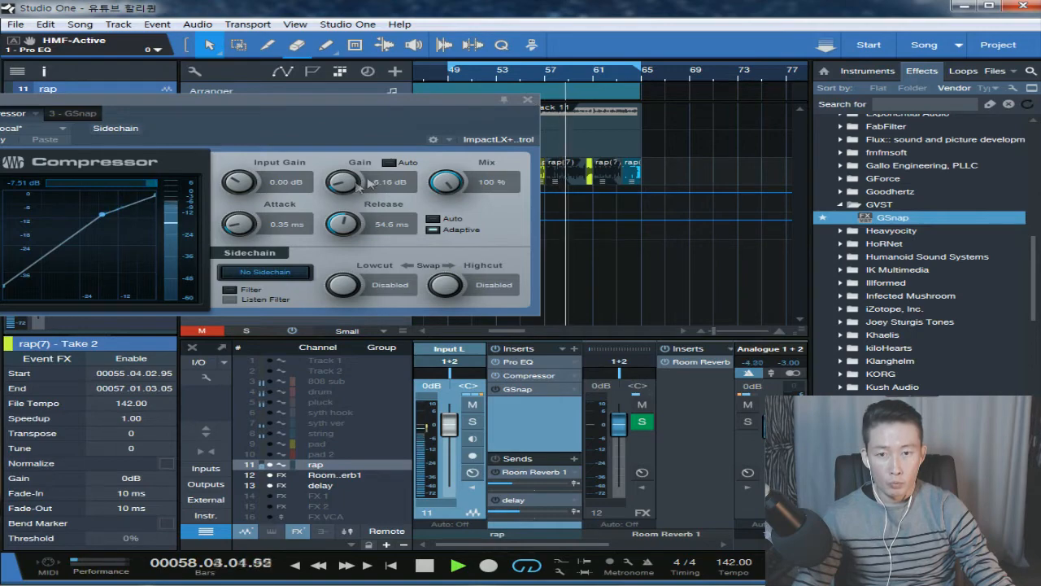
{"action": "left_click", "coordinate": [527, 100]}
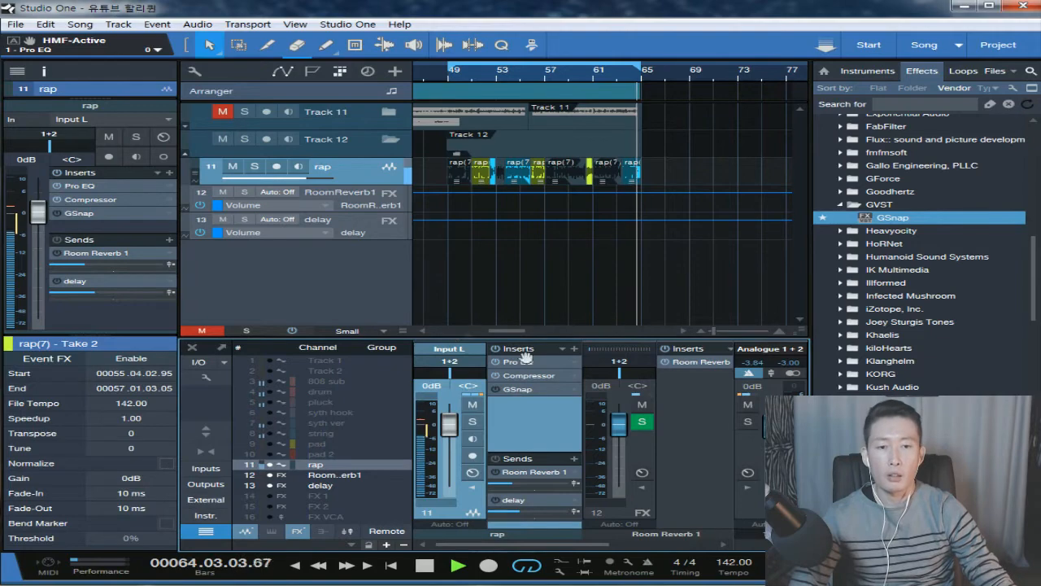
{"action": "key", "text": "space"}
Step: Reopen GSnap on the rap channel and play the loop from bar 49 with the effect active
{"action": "left_click", "coordinate": [525, 390]}
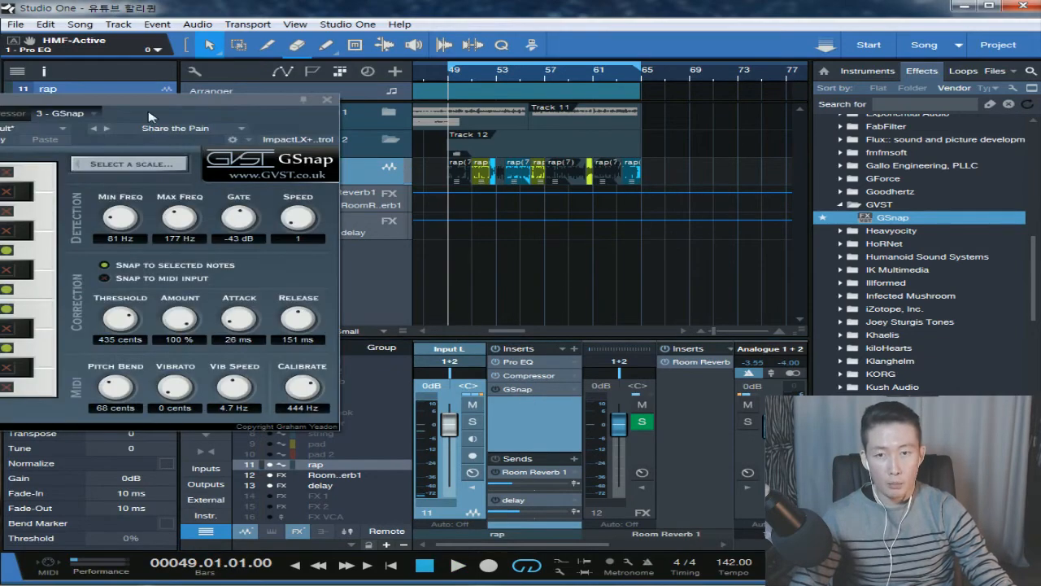
{"action": "left_click_drag", "start_coordinate": [151, 116], "coordinate": [572, 120]}
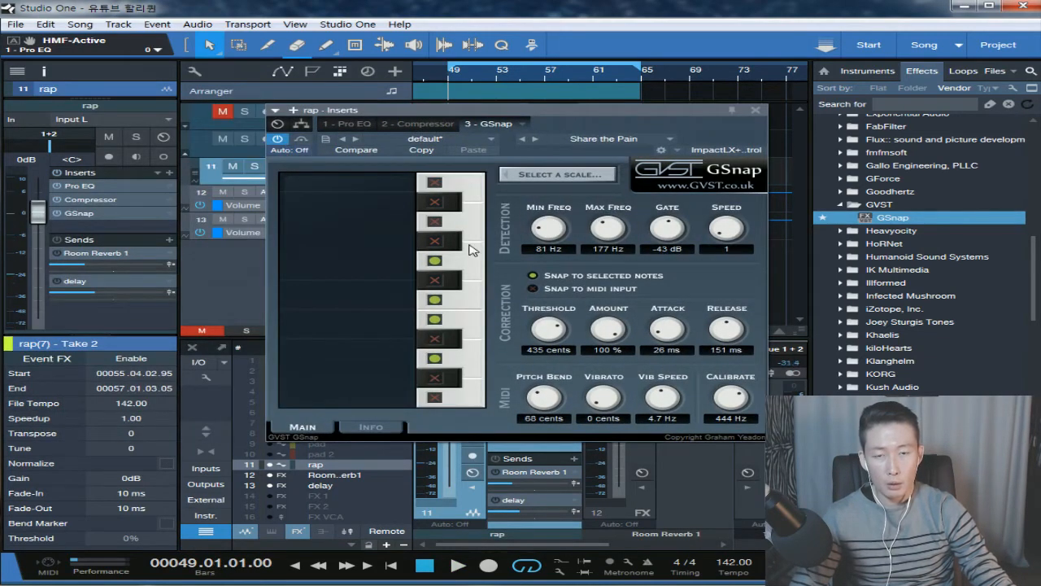
{"action": "left_click_drag", "start_coordinate": [537, 111], "coordinate": [726, 112]}
{"action": "key", "text": "space"}
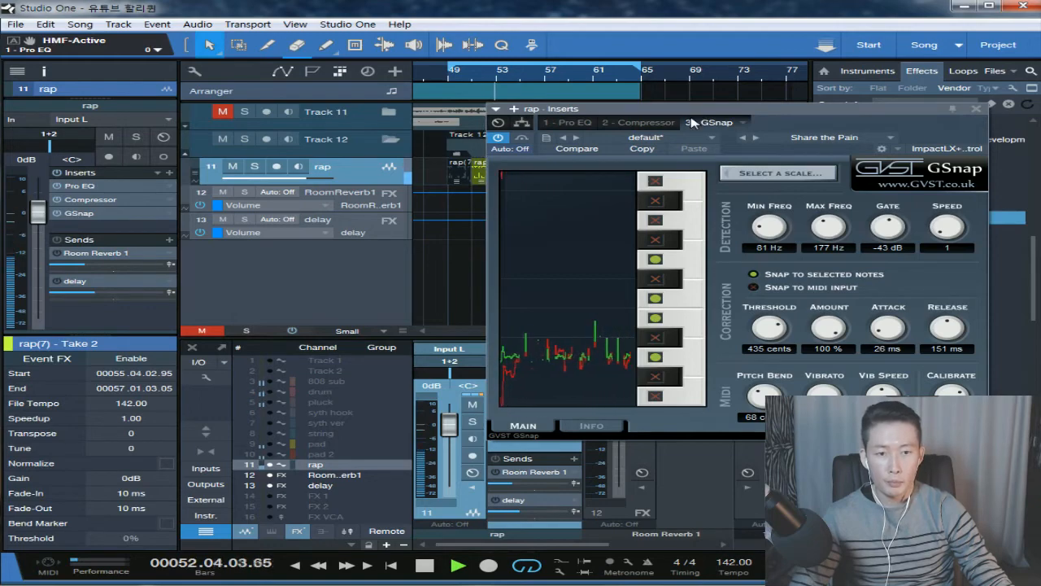
Step: Hide the browser while listening to the rest of the loop with GSnap on view, and stop playback
{"action": "left_click_drag", "start_coordinate": [697, 120], "coordinate": [404, 203]}
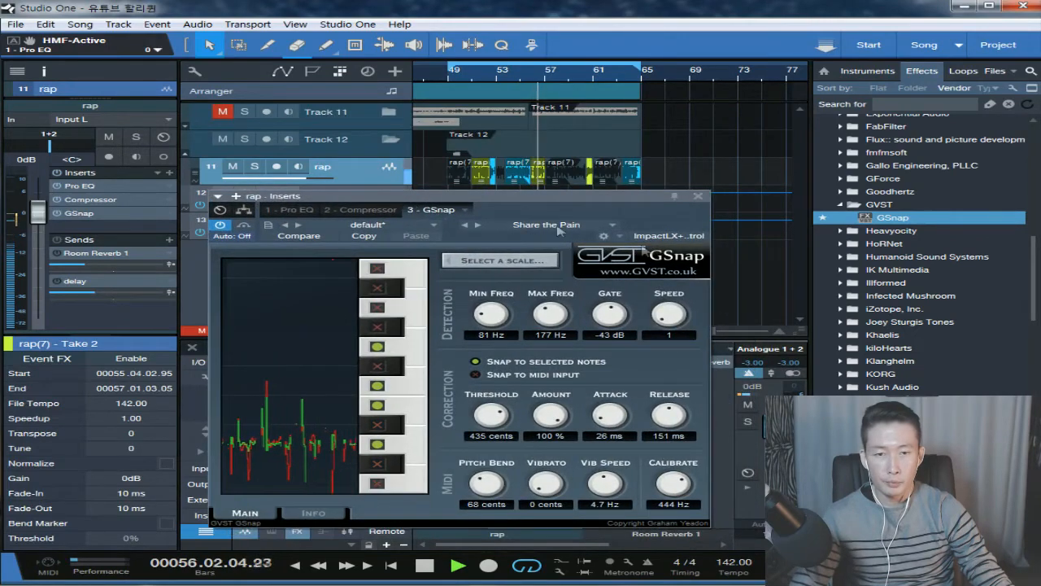
{"action": "key", "text": "F5"}
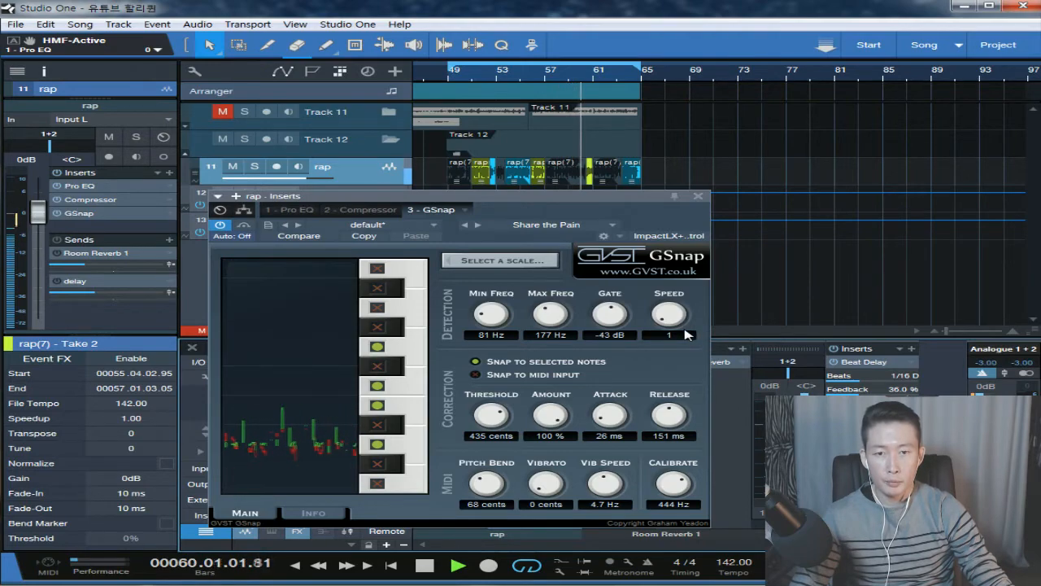
{"action": "left_click_drag", "start_coordinate": [566, 200], "coordinate": [534, 30]}
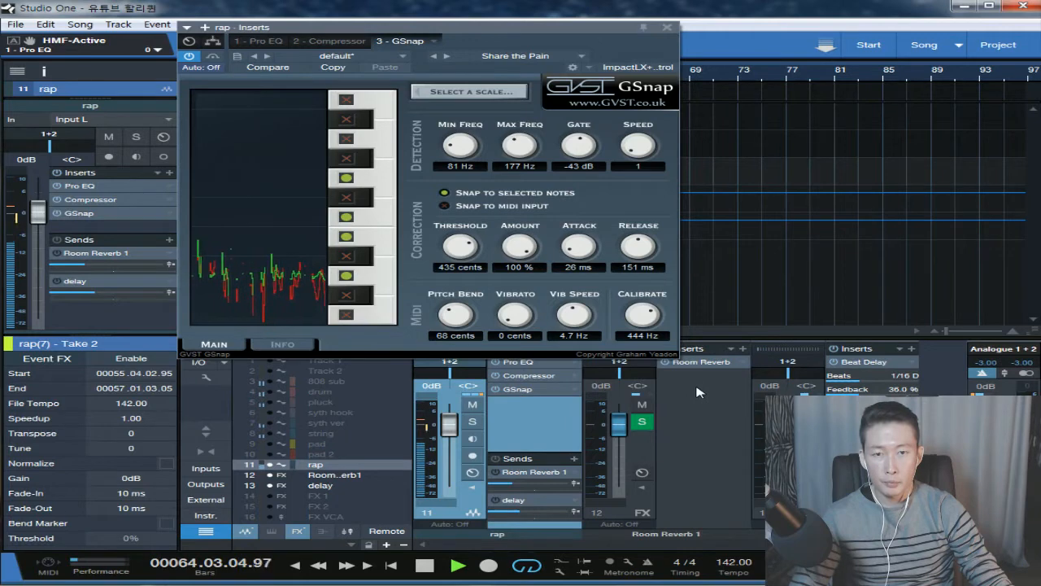
{"action": "key", "text": "space"}
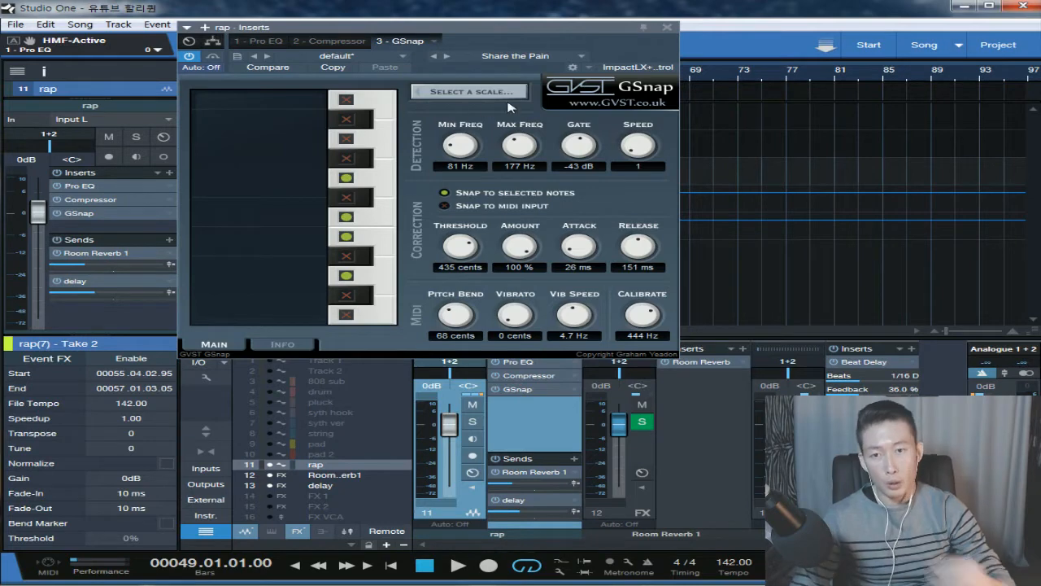
Step: Play the loop again, set the rap channel's delay send level to -27.4, and stop playback
{"action": "key", "text": "space"}
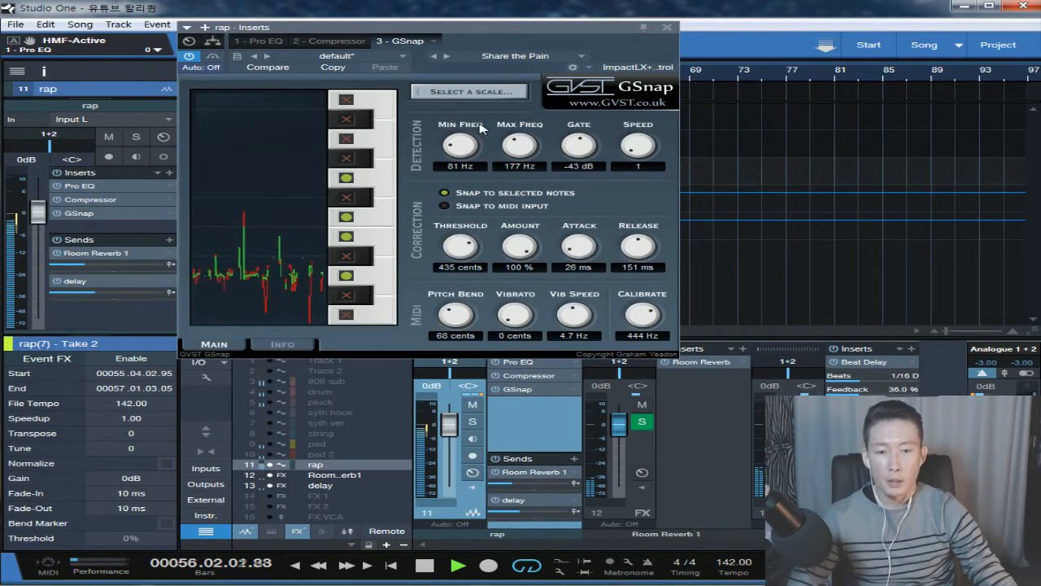
{"action": "left_click_drag", "start_coordinate": [518, 511], "coordinate": [509, 516]}
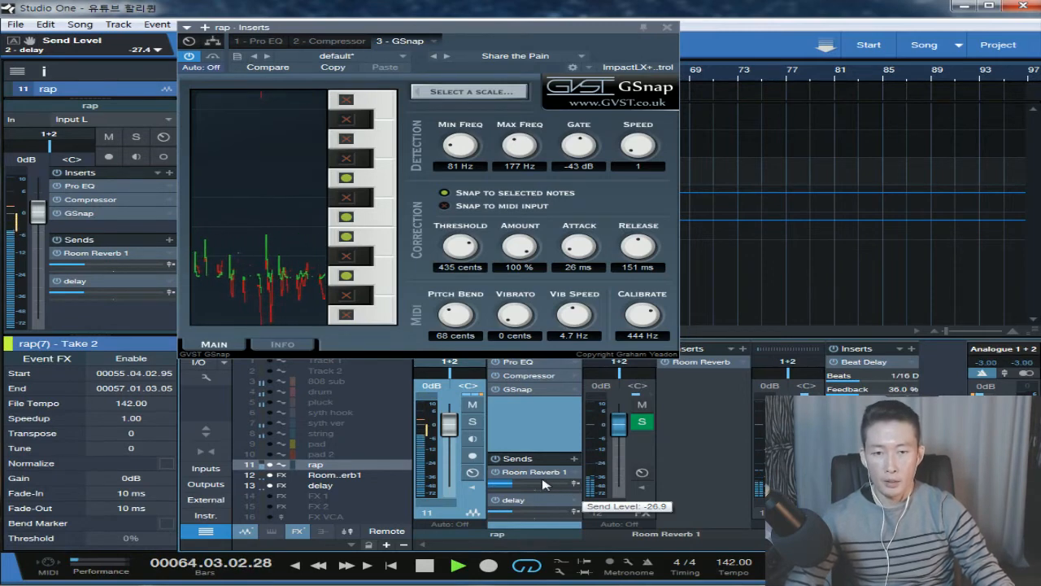
{"action": "key", "text": "space"}
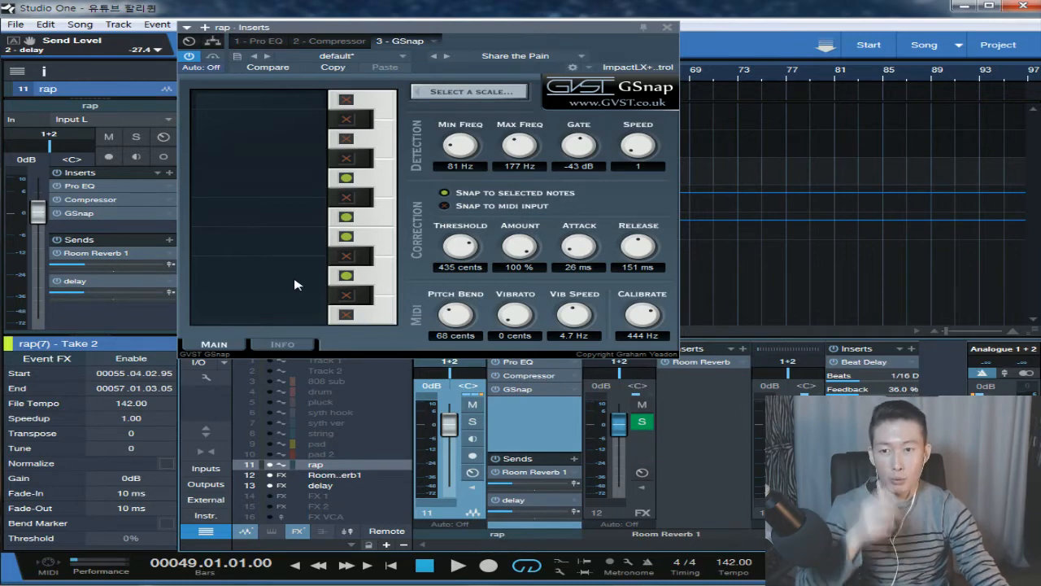
{"action": "left_click_drag", "start_coordinate": [477, 36], "coordinate": [215, 120]}
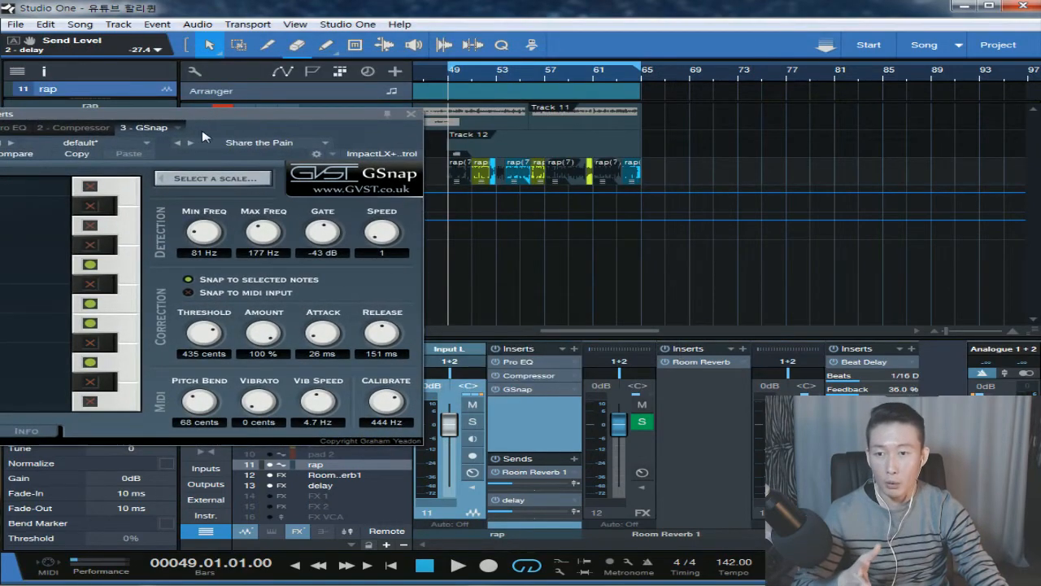
{"action": "left_click_drag", "start_coordinate": [203, 137], "coordinate": [233, 129]}
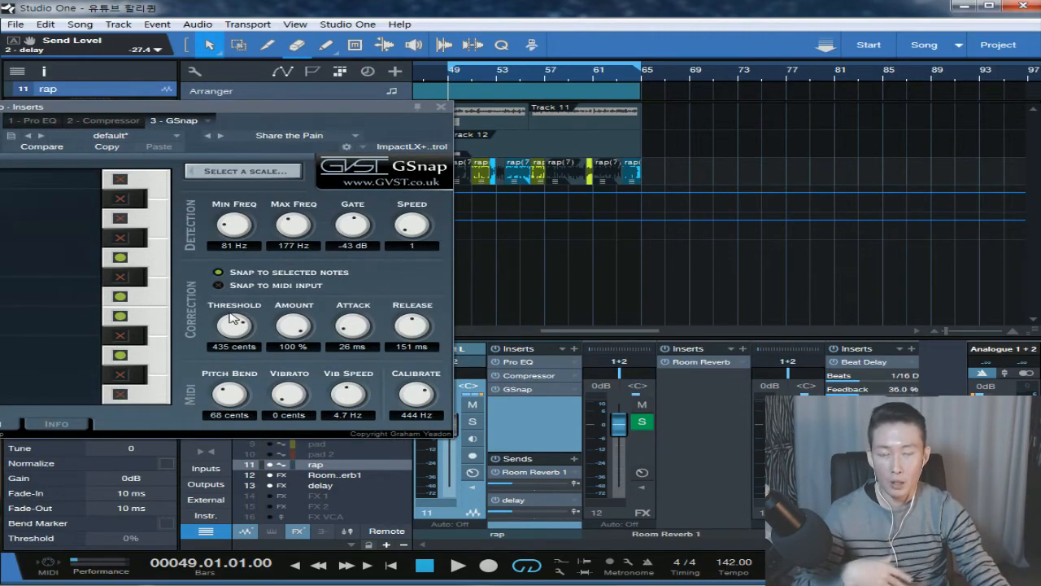
{"action": "left_click_drag", "start_coordinate": [255, 110], "coordinate": [426, 111]}
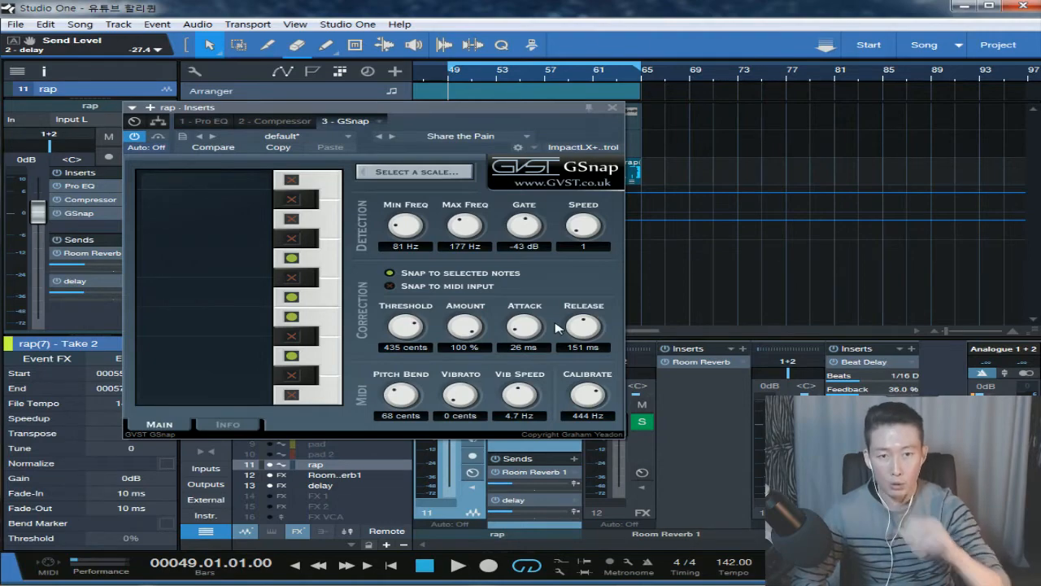
Step: Solo the rap channel, play it alone from bar 49 while watching GSnap's pitch display, and stop playback
{"action": "left_click_drag", "start_coordinate": [373, 109], "coordinate": [381, 74]}
{"action": "key", "text": "F3"}
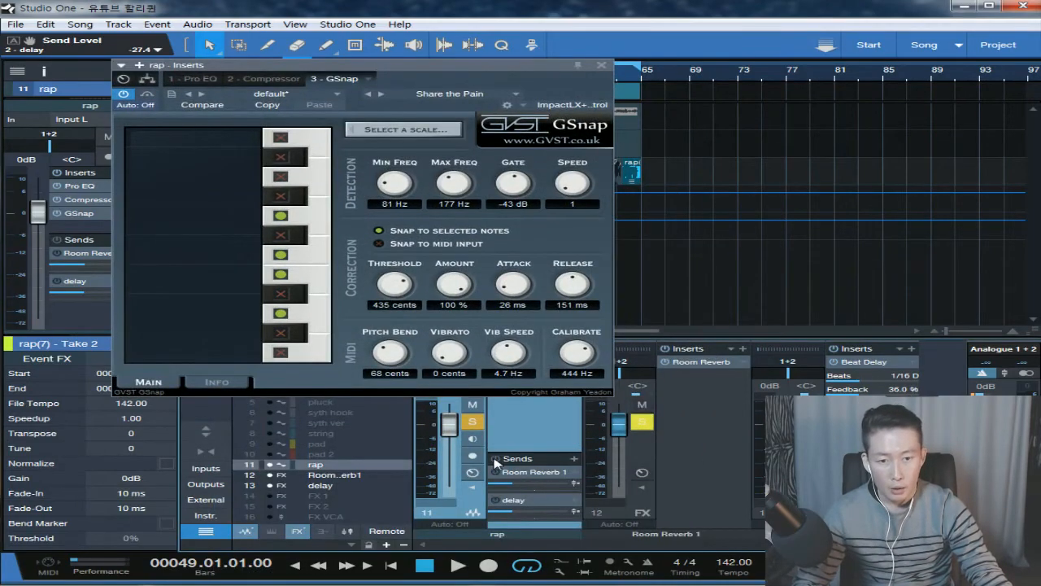
{"action": "left_click_drag", "start_coordinate": [437, 71], "coordinate": [545, 135]}
{"action": "key", "text": "space"}
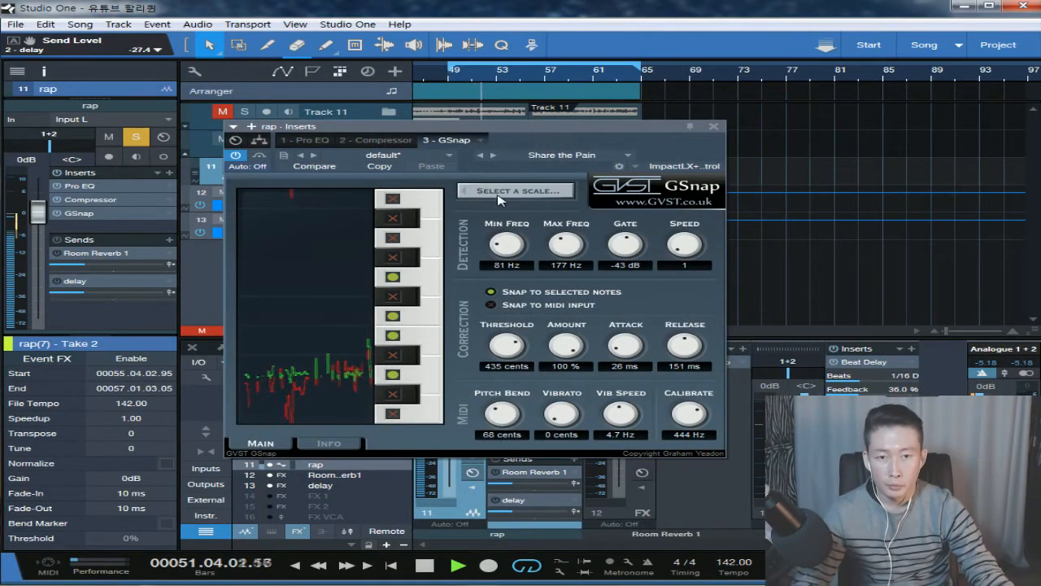
{"action": "key", "text": "space"}
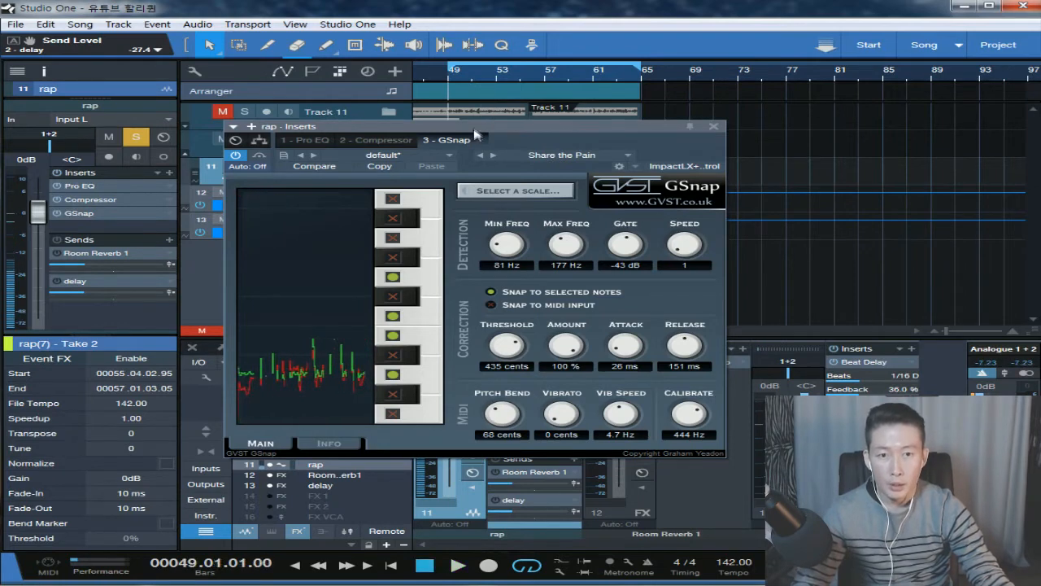
Step: Try GSnap's factory presets in turn, including Subtle C Major and Share the Pain, finishing on Defaults
{"action": "left_click", "coordinate": [544, 156]}
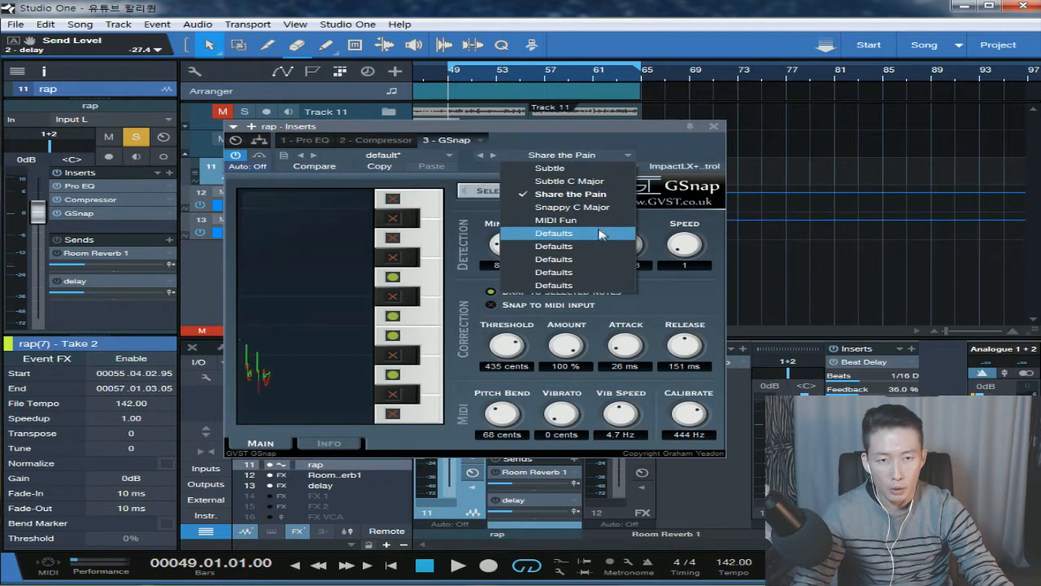
{"action": "left_click", "coordinate": [579, 169]}
{"action": "left_click", "coordinate": [590, 182]}
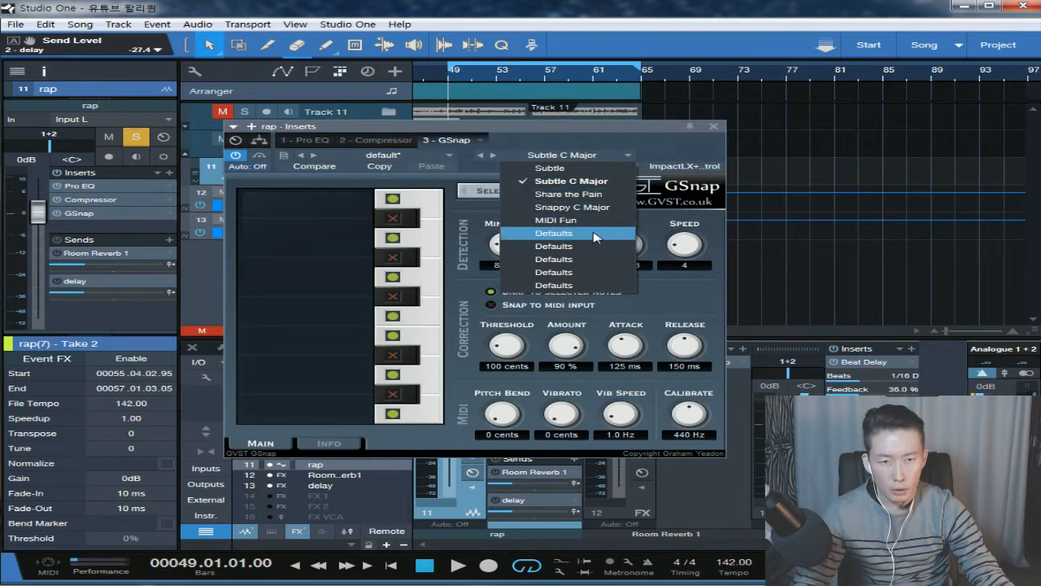
{"action": "left_click", "coordinate": [594, 221]}
{"action": "left_click", "coordinate": [594, 234]}
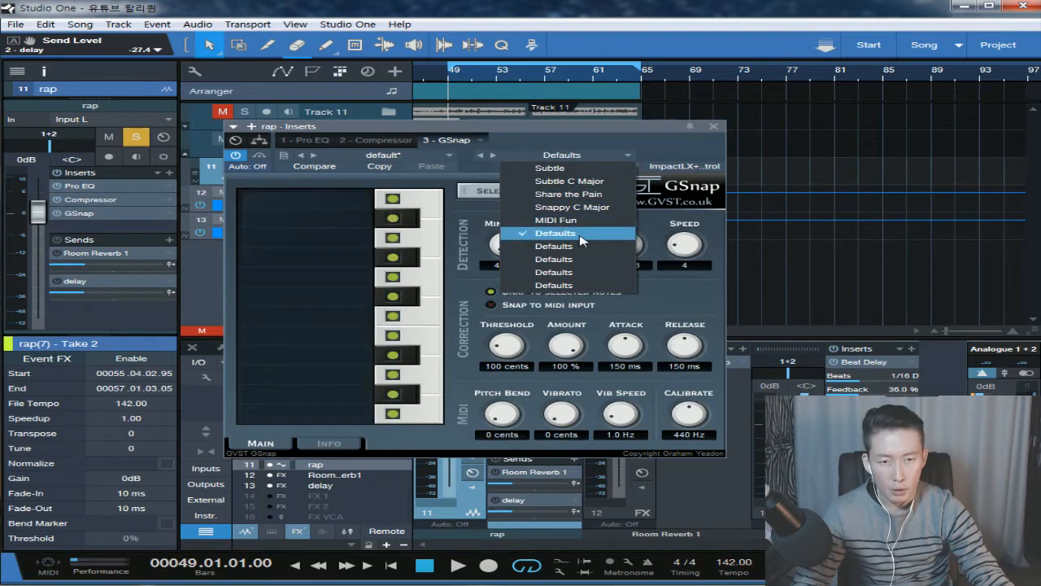
{"action": "left_click", "coordinate": [590, 194]}
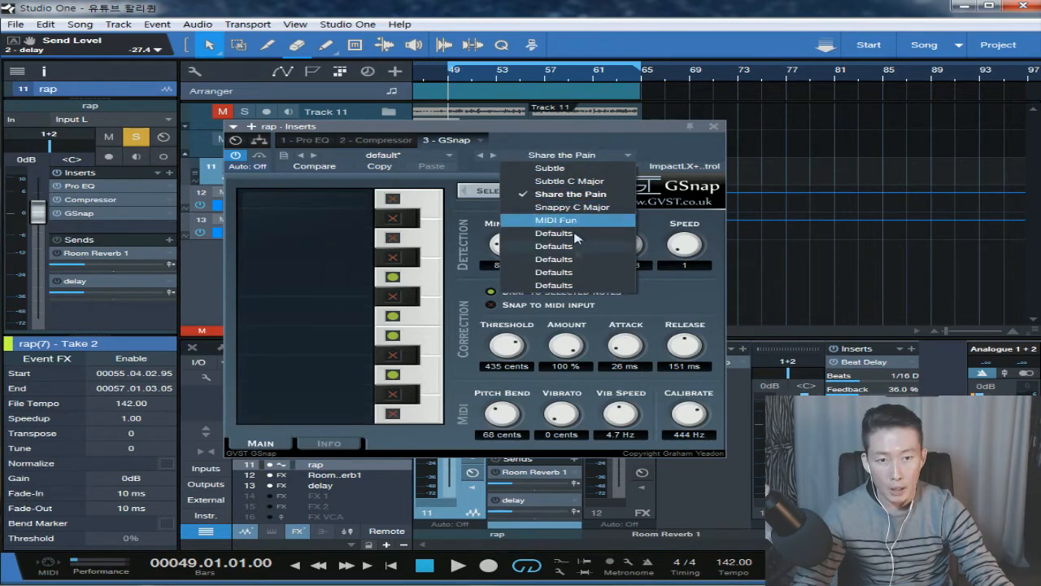
{"action": "left_click", "coordinate": [584, 234]}
{"action": "left_click", "coordinate": [574, 137]}
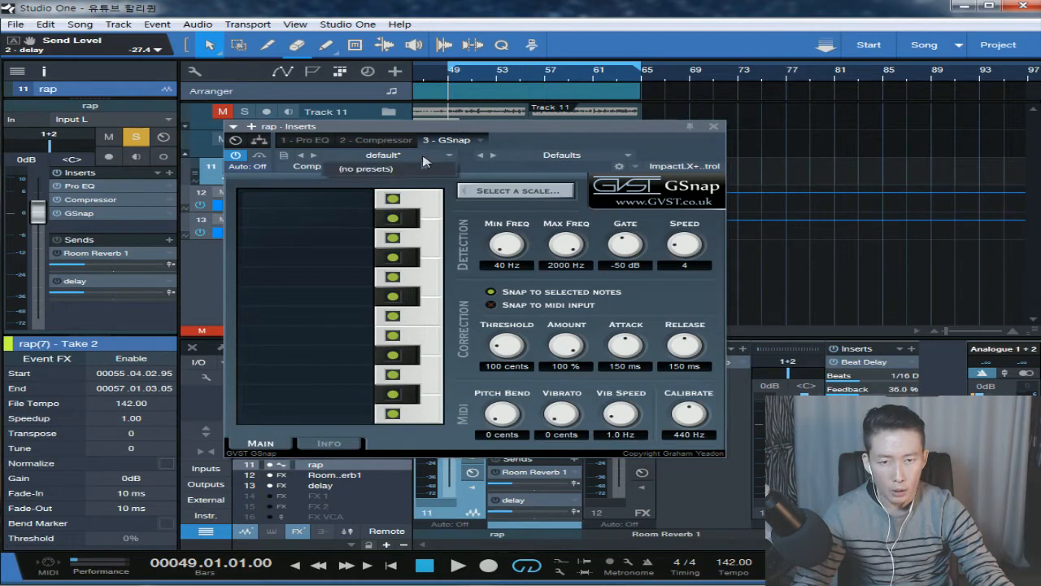
Step: Load GSnap's Subtle preset and briefly play the soloed rap from bar 49 to hear it
{"action": "left_click", "coordinate": [624, 157]}
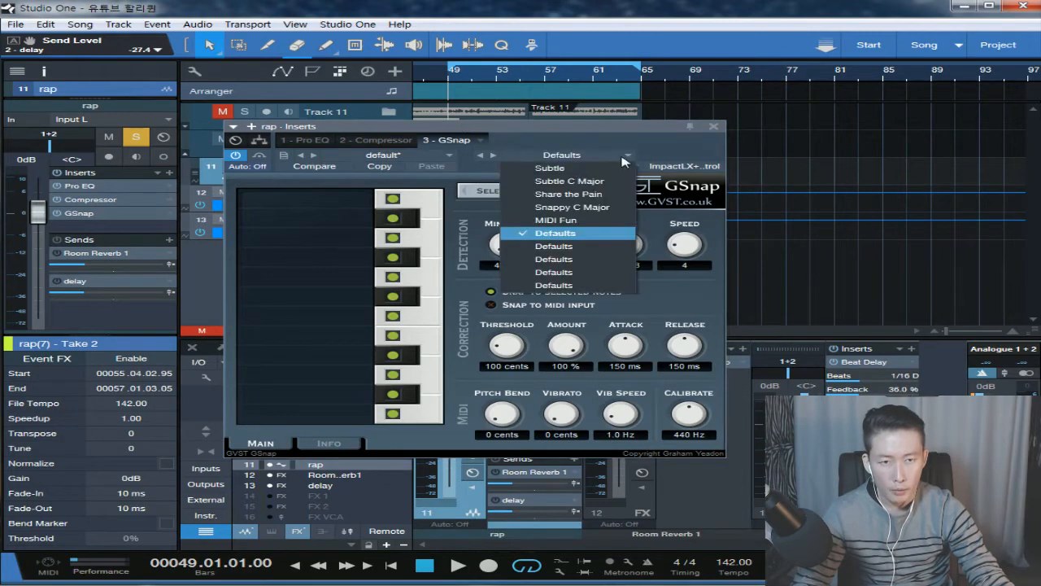
{"action": "left_click", "coordinate": [594, 166]}
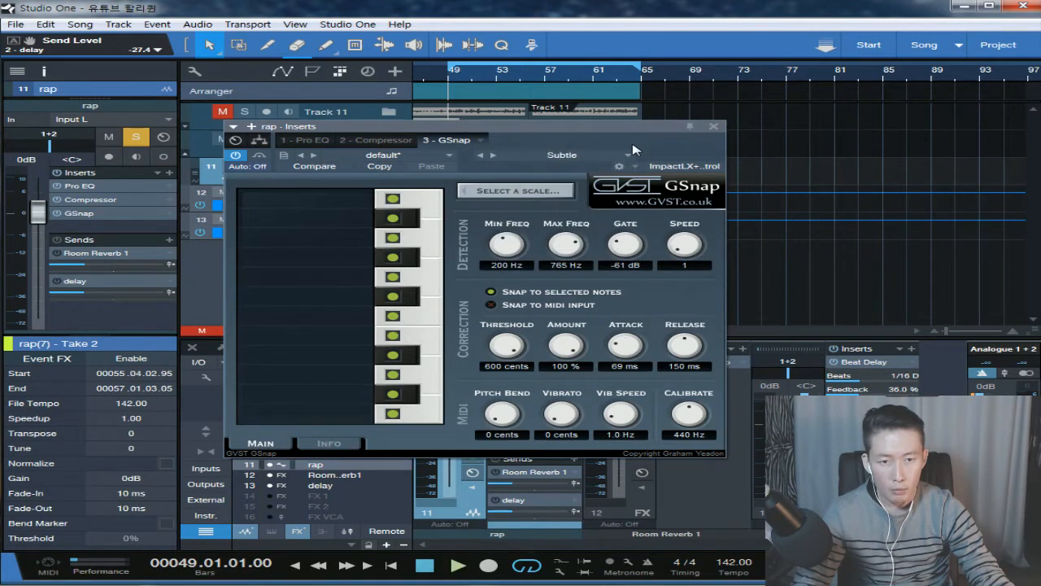
{"action": "key", "text": "space"}
{"action": "key", "text": "space"}
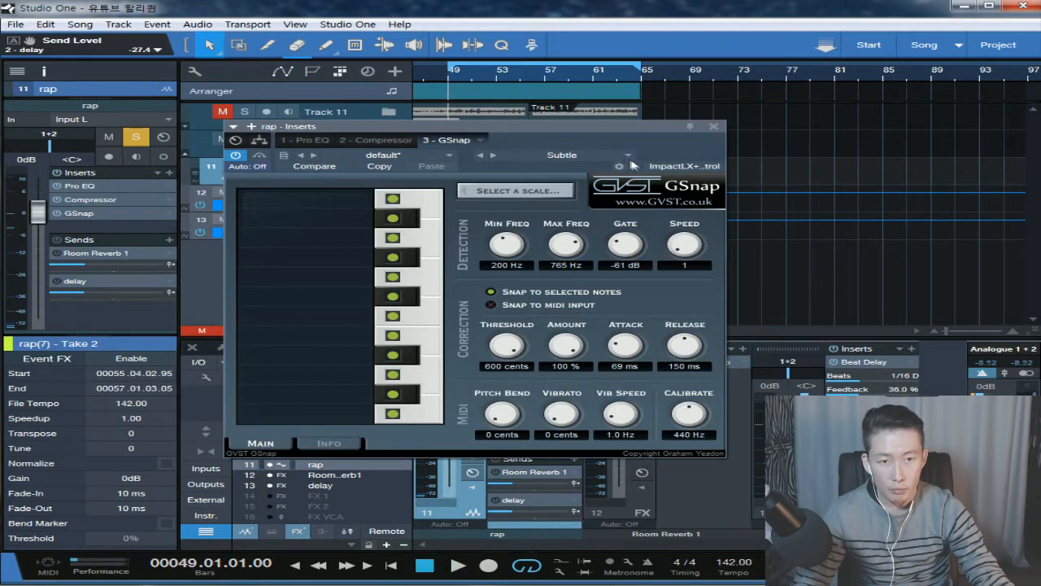
Step: Load GSnap's Defaults preset, and close the plug-in window after viewing its key and scale options
{"action": "left_click", "coordinate": [629, 159]}
{"action": "left_click", "coordinate": [583, 234]}
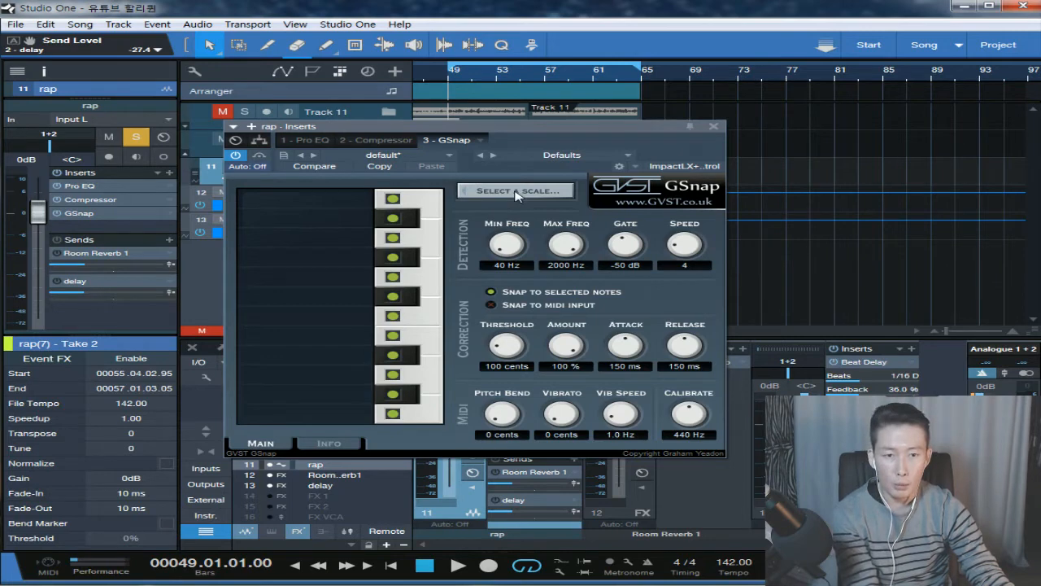
{"action": "left_click", "coordinate": [516, 192]}
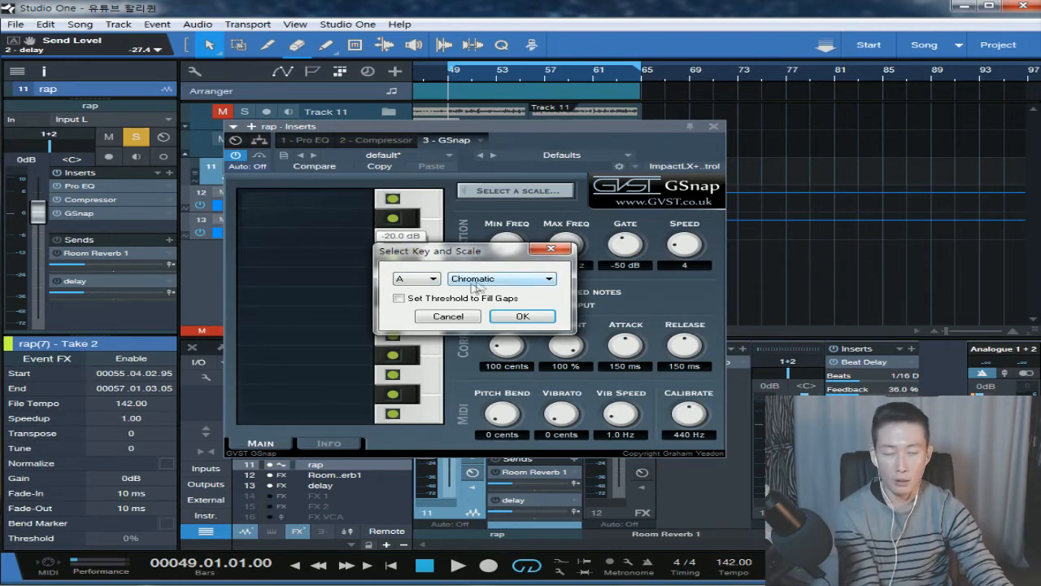
{"action": "left_click", "coordinate": [521, 315]}
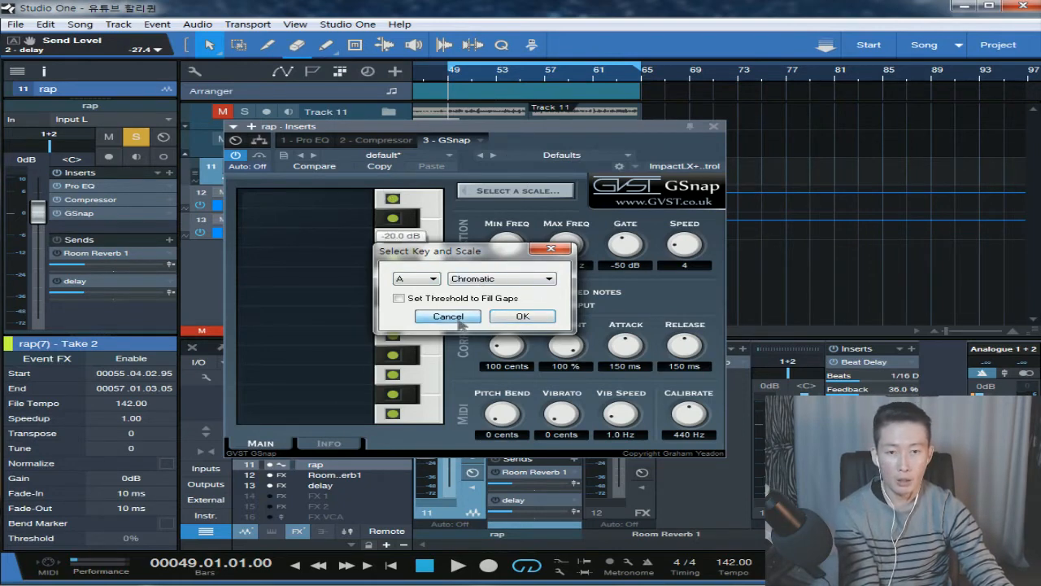
{"action": "left_click", "coordinate": [713, 128]}
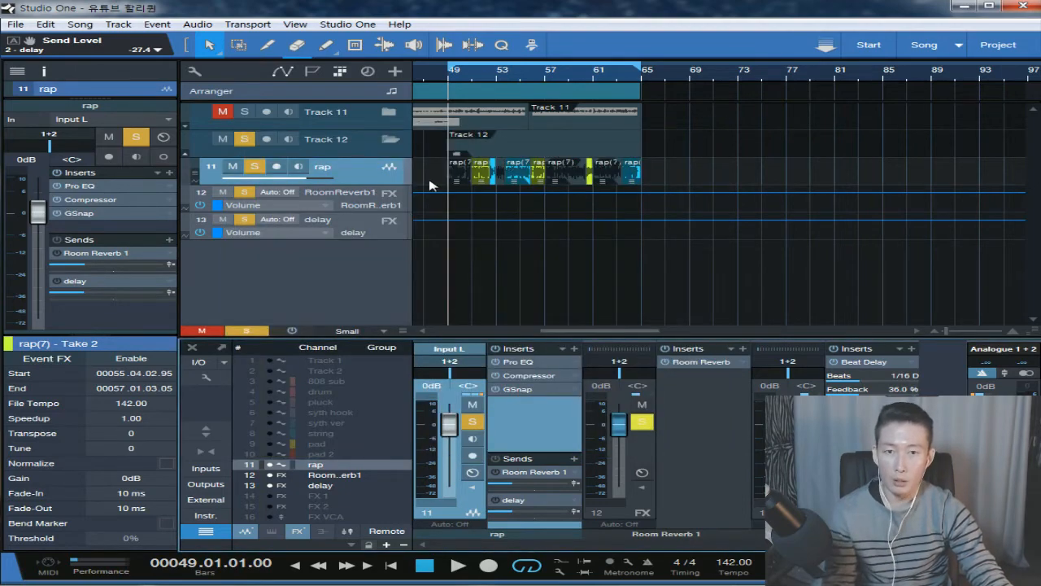
Step: Unsolo the Track 12 folder, play from bar 49 while switching solo on and off to compare rap alone with the mix, and stop playback
{"action": "left_click", "coordinate": [244, 141]}
{"action": "key", "text": "space"}
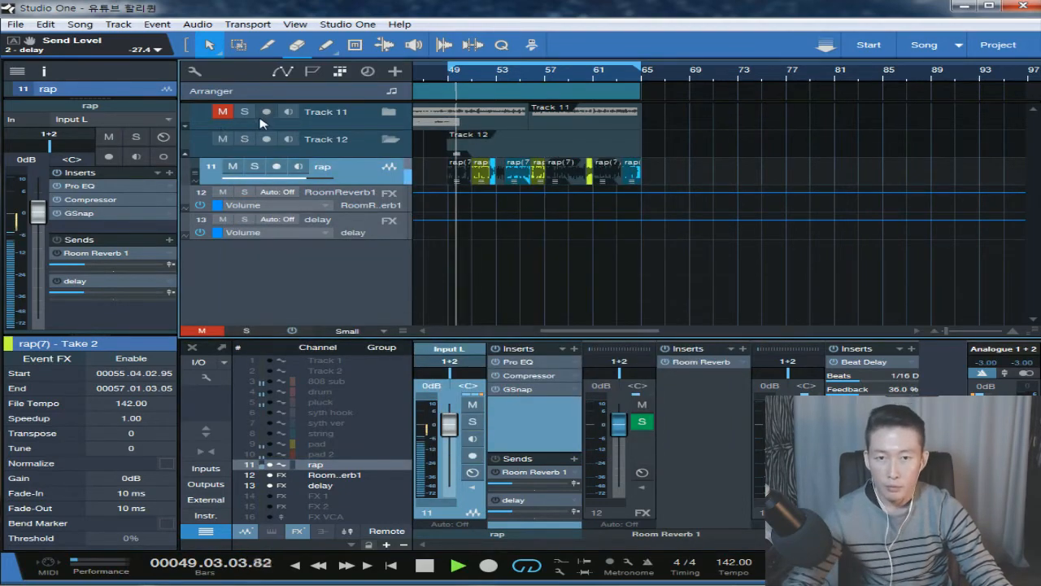
{"action": "left_click", "coordinate": [244, 113]}
{"action": "left_click", "coordinate": [244, 138]}
{"action": "left_click", "coordinate": [244, 111]}
{"action": "left_click", "coordinate": [254, 166]}
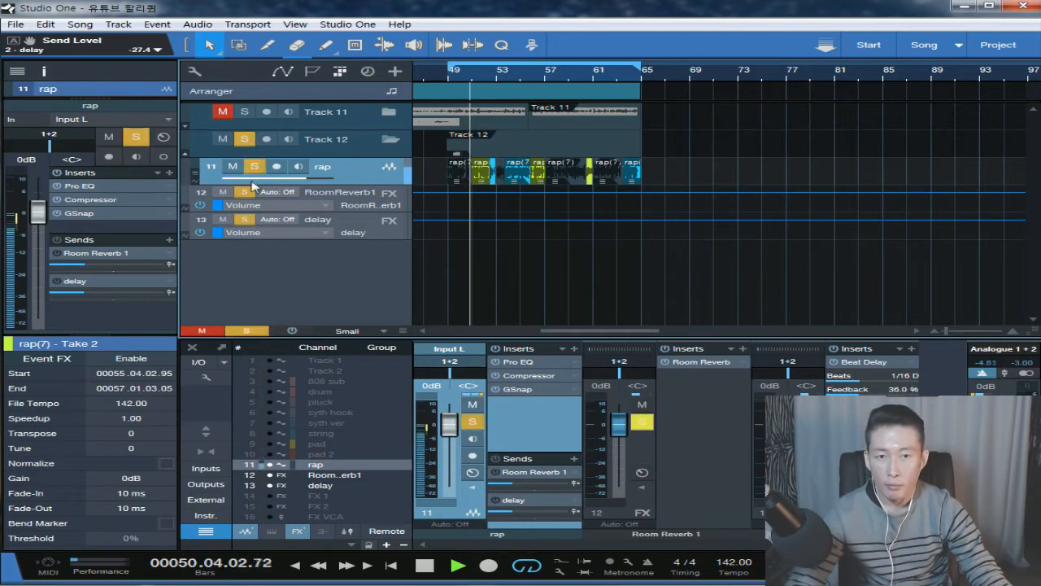
{"action": "left_click", "coordinate": [246, 140]}
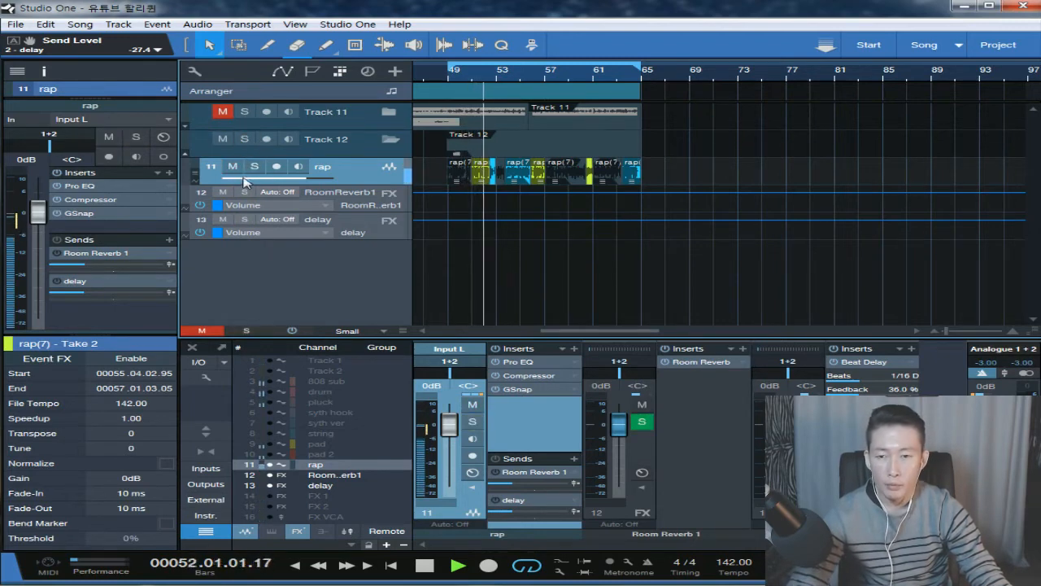
{"action": "key", "text": "space"}
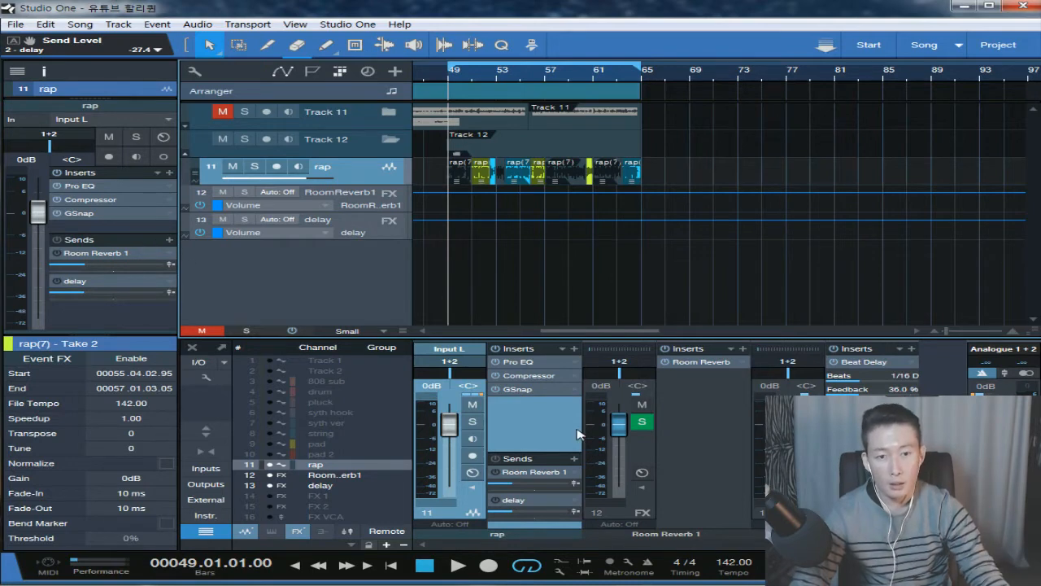
Step: Reopen GSnap on the rap channel and set its key to G with the Chromatic scale
{"action": "left_click", "coordinate": [535, 391]}
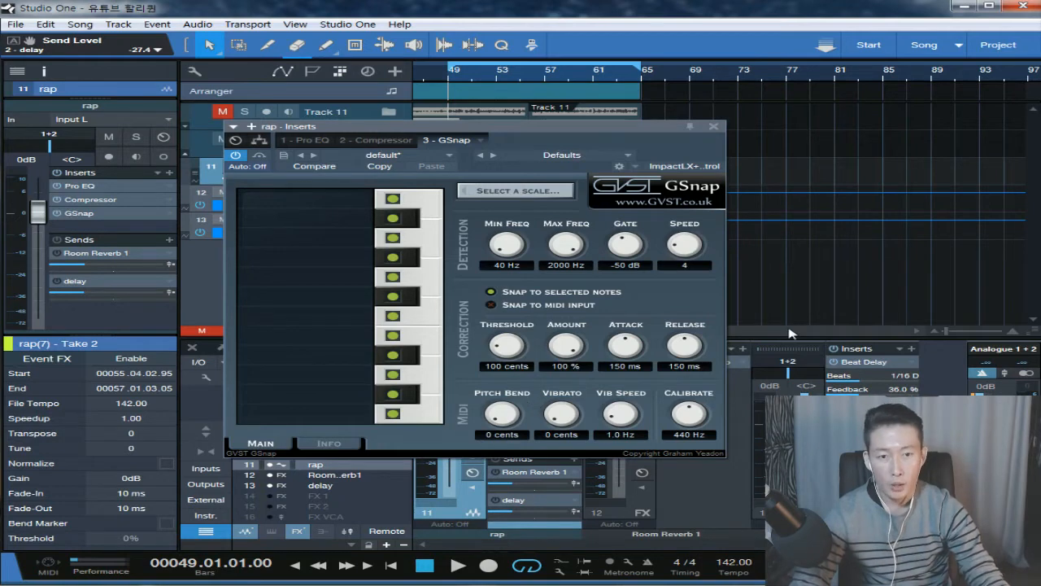
{"action": "left_click", "coordinate": [540, 197]}
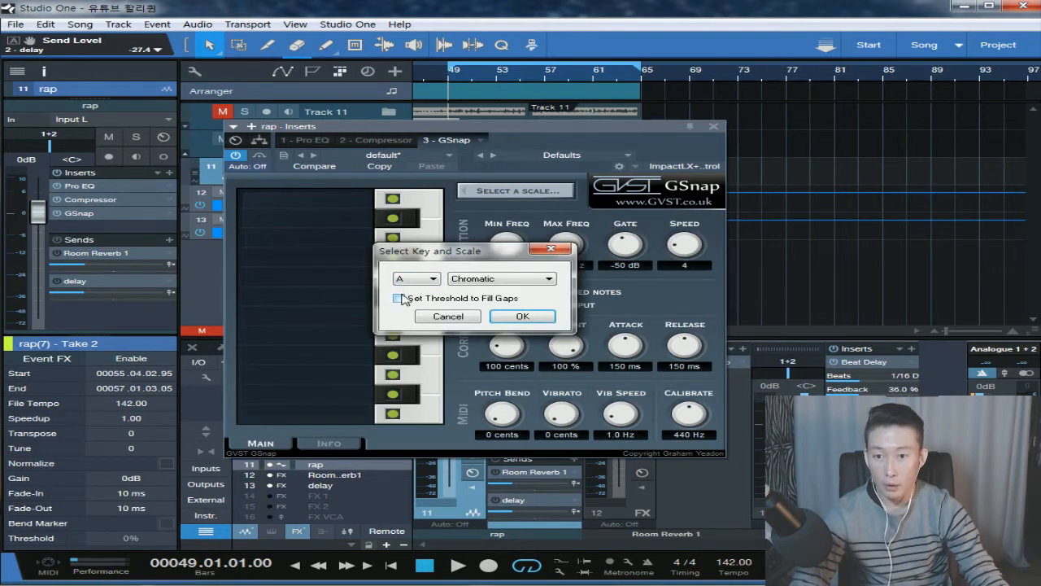
{"action": "left_click", "coordinate": [419, 279]}
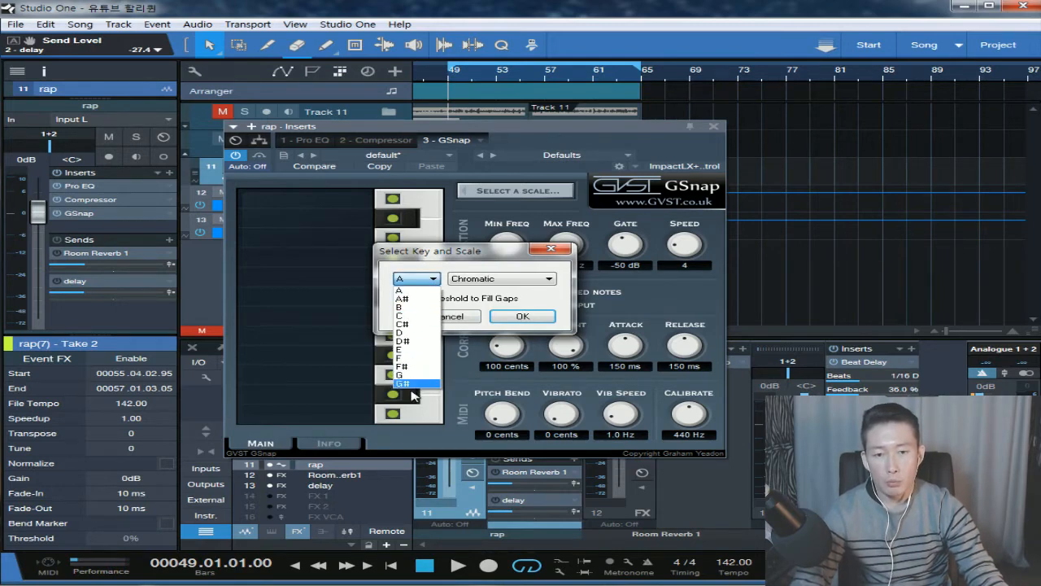
{"action": "left_click", "coordinate": [406, 375]}
{"action": "left_click", "coordinate": [514, 280]}
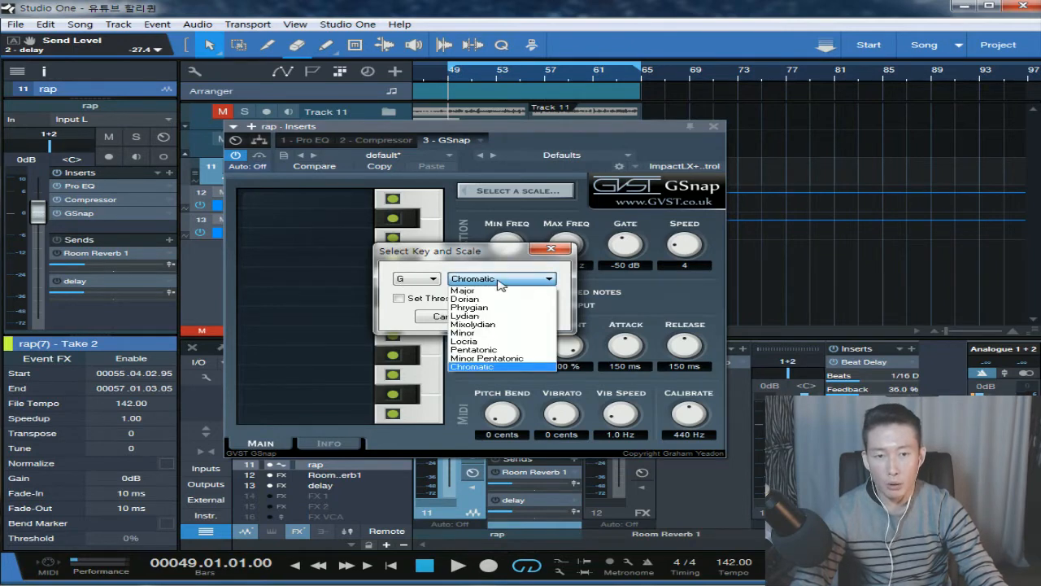
{"action": "left_click", "coordinate": [493, 279]}
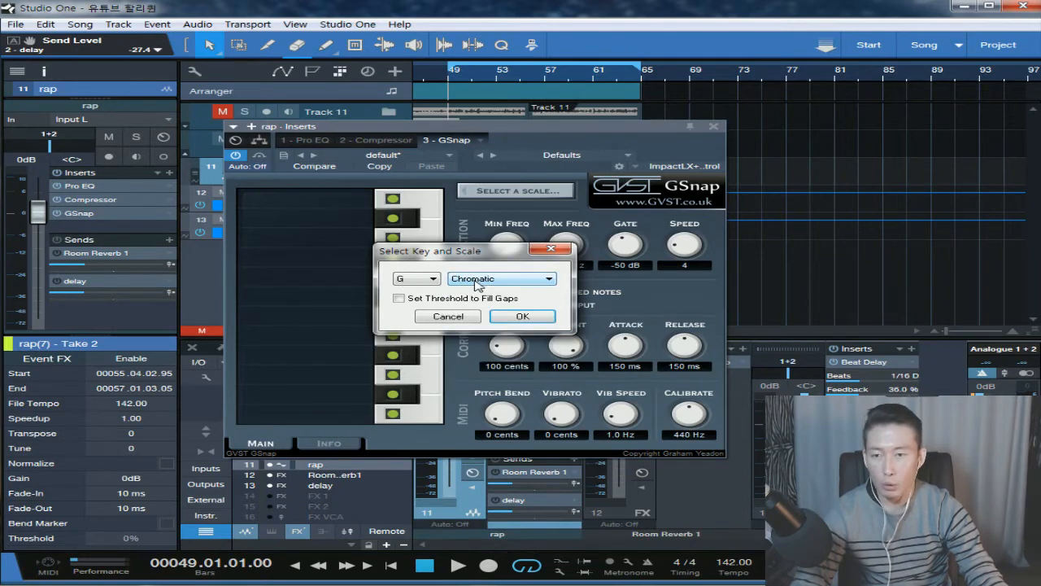
{"action": "left_click", "coordinate": [528, 280]}
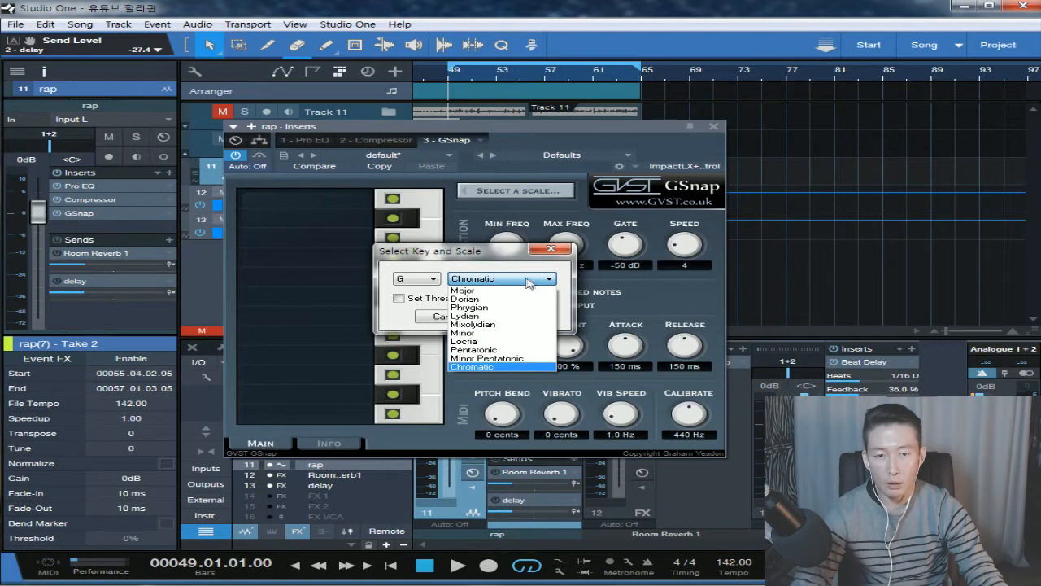
{"action": "left_click", "coordinate": [469, 367]}
{"action": "left_click", "coordinate": [520, 322]}
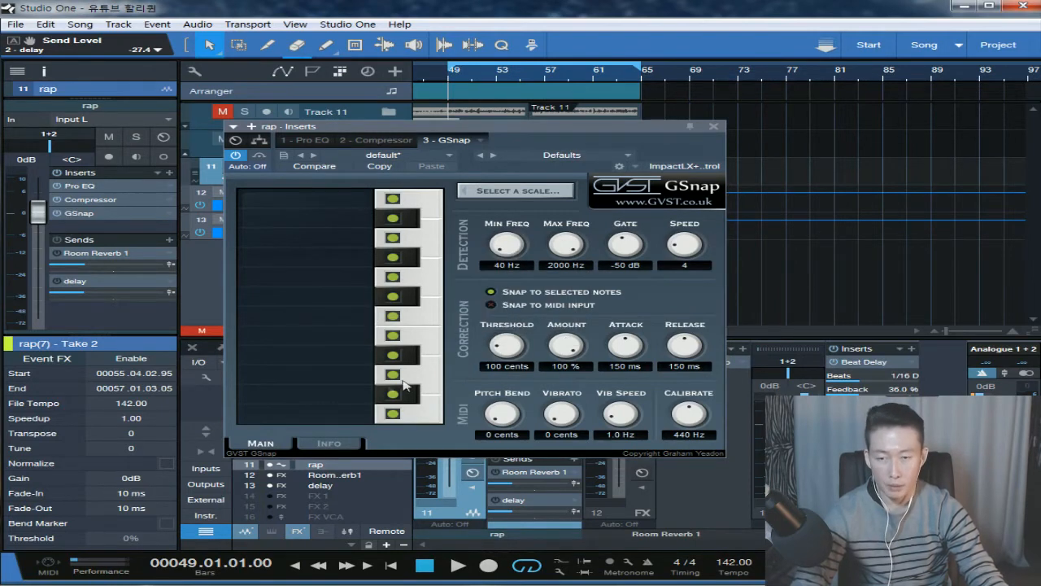
{"action": "left_click", "coordinate": [501, 189]}
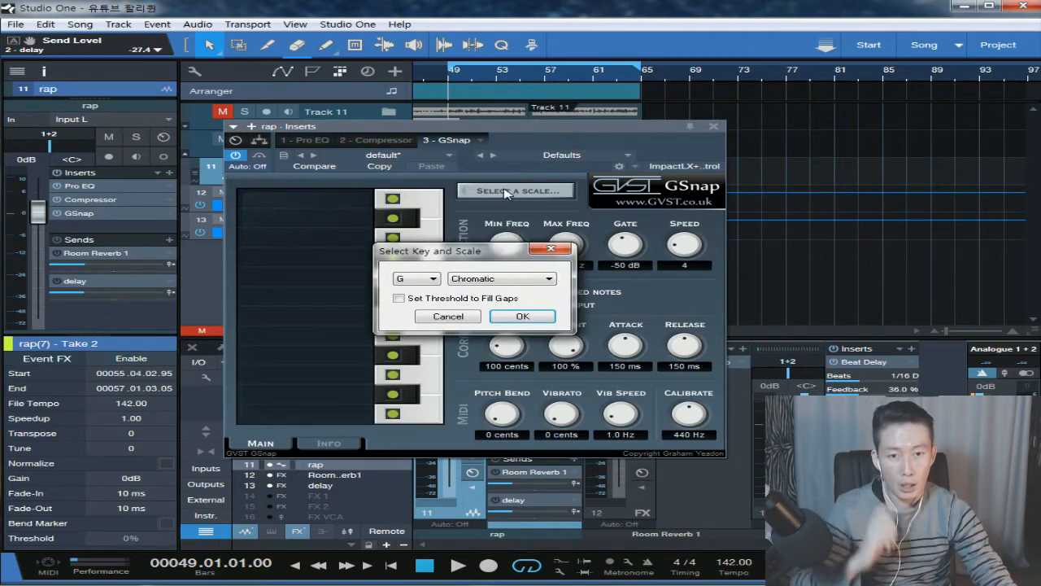
{"action": "left_click", "coordinate": [524, 319]}
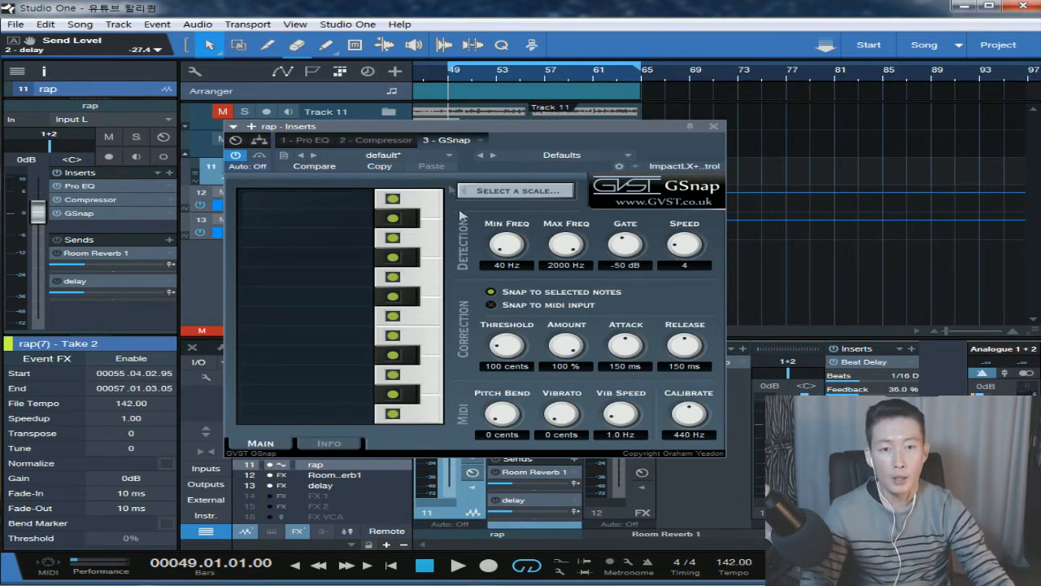
Step: Set GSnap's detection controls to Min Freq 95 Hz, Max Freq 489 Hz, Gate -39 dB and Speed 3
{"action": "mouse_move", "coordinate": [509, 249]}
{"action": "left_mouse_down"}
{"action": "mouse_move", "coordinate": [523, 230]}
{"action": "mouse_move", "coordinate": [512, 250]}
{"action": "left_mouse_up"}
{"action": "left_click_drag", "start_coordinate": [578, 245], "coordinate": [510, 247]}
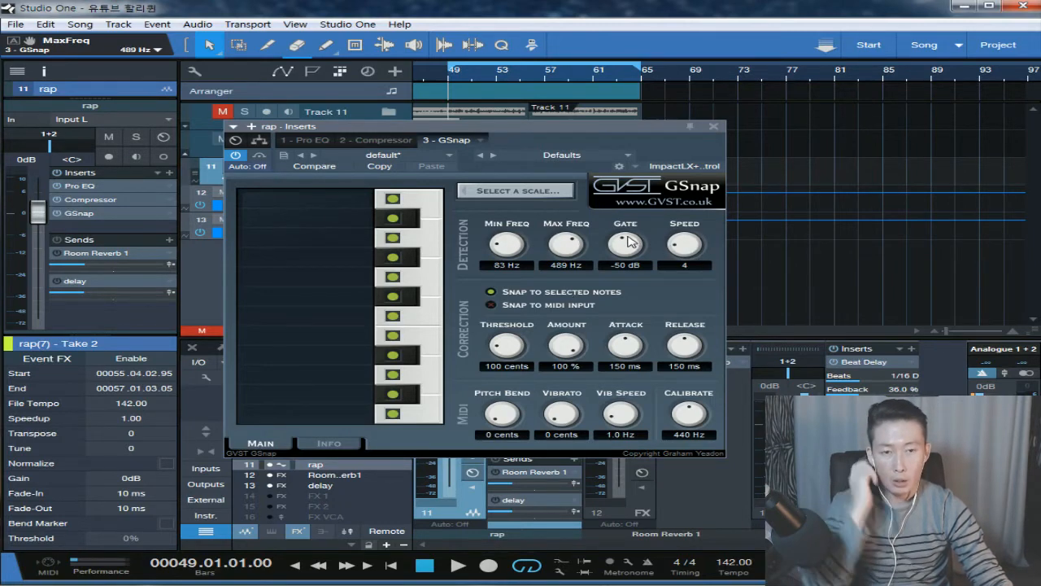
{"action": "left_click_drag", "start_coordinate": [629, 242], "coordinate": [655, 280]}
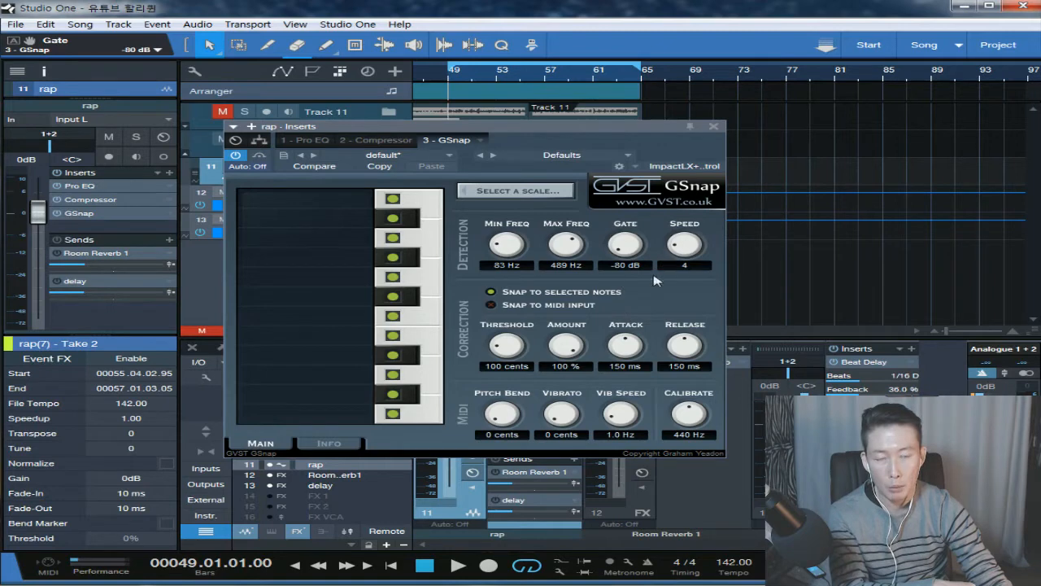
{"action": "left_click_drag", "start_coordinate": [632, 254], "coordinate": [631, 232]}
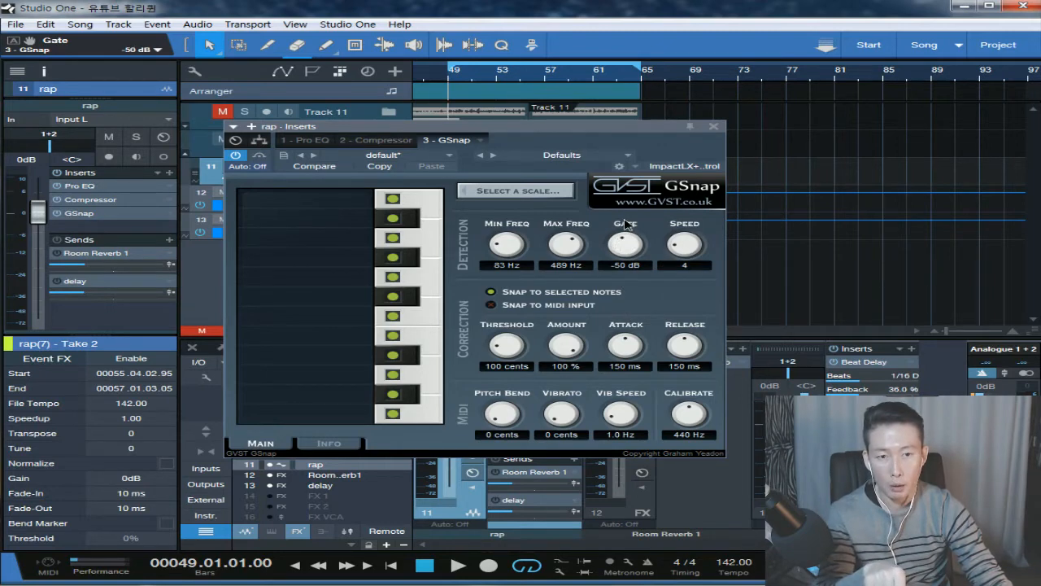
{"action": "left_click_drag", "start_coordinate": [623, 218], "coordinate": [626, 218]}
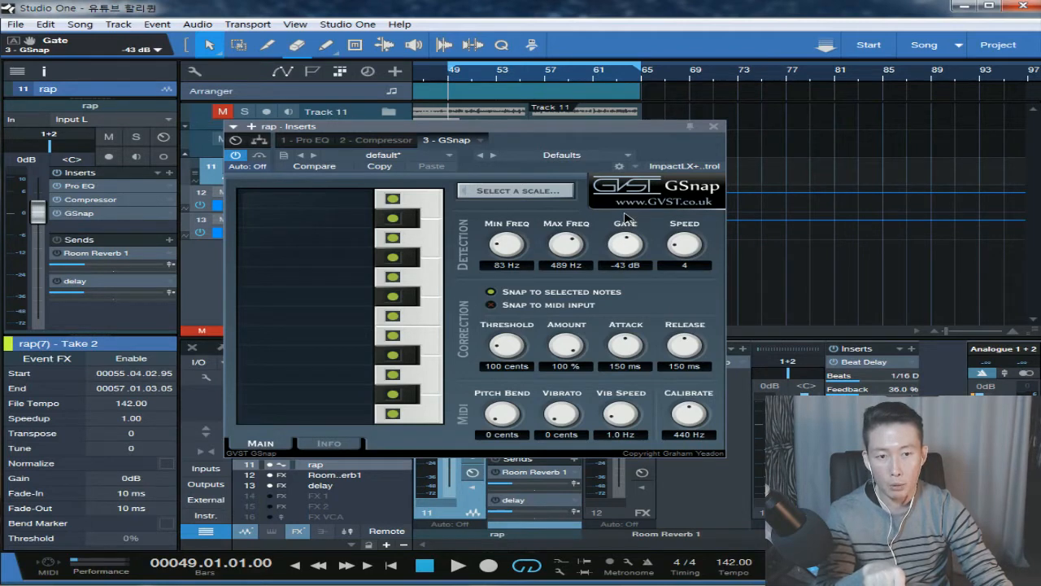
{"action": "left_click_drag", "start_coordinate": [624, 214], "coordinate": [627, 250]}
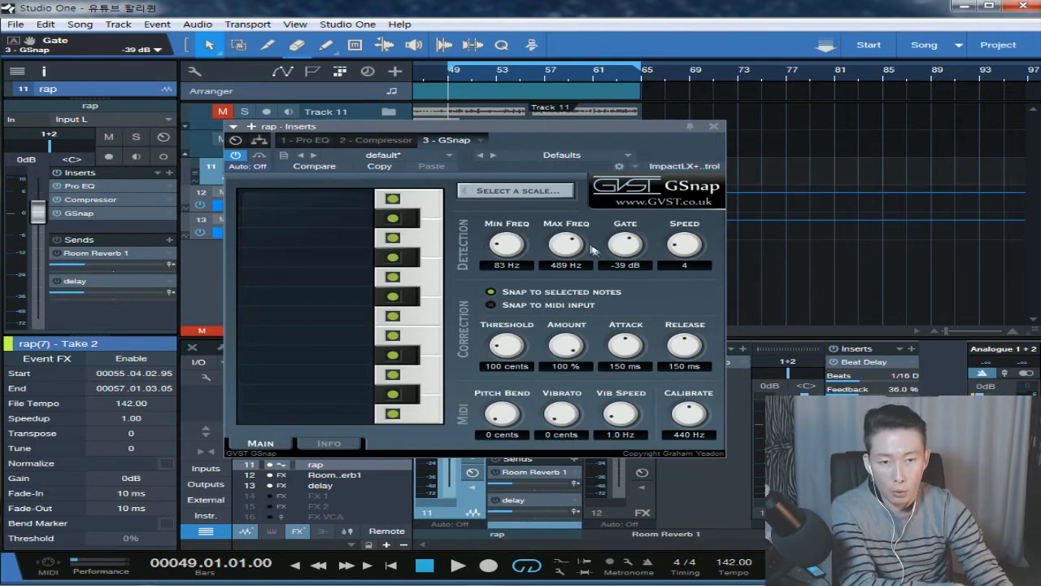
{"action": "left_click_drag", "start_coordinate": [684, 252], "coordinate": [681, 254]}
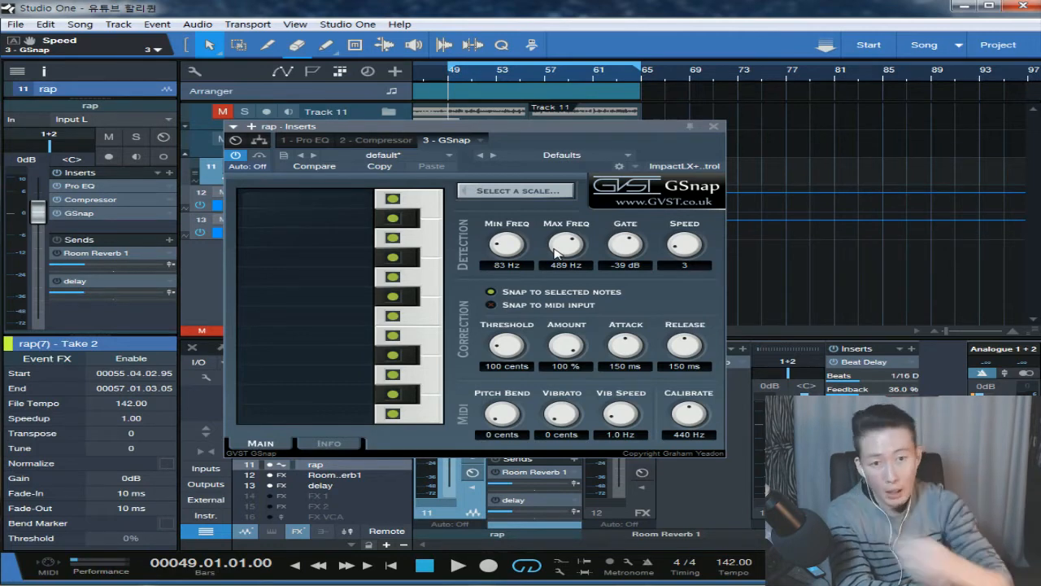
{"action": "left_click_drag", "start_coordinate": [504, 254], "coordinate": [504, 248]}
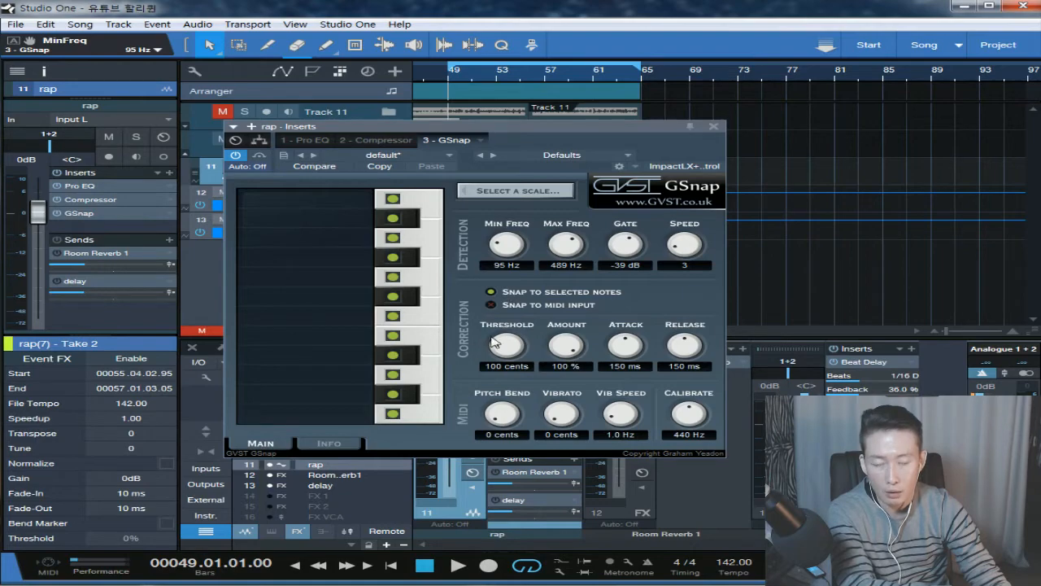
Step: Move the GSnap window clear of the track list and view its key and scale dialog without changing anything
{"action": "left_click_drag", "start_coordinate": [519, 131], "coordinate": [699, 195]}
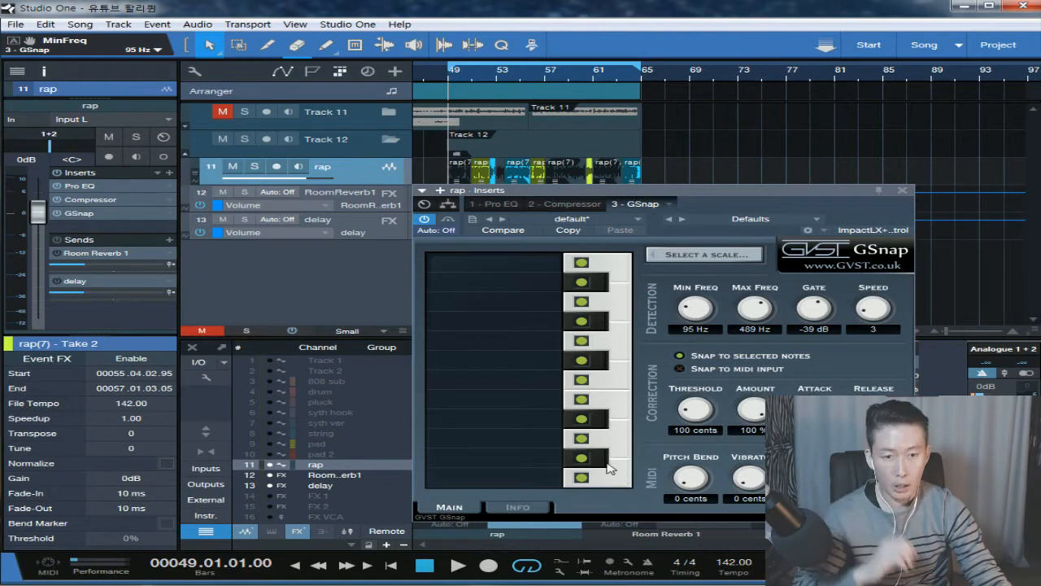
{"action": "left_click", "coordinate": [696, 257]}
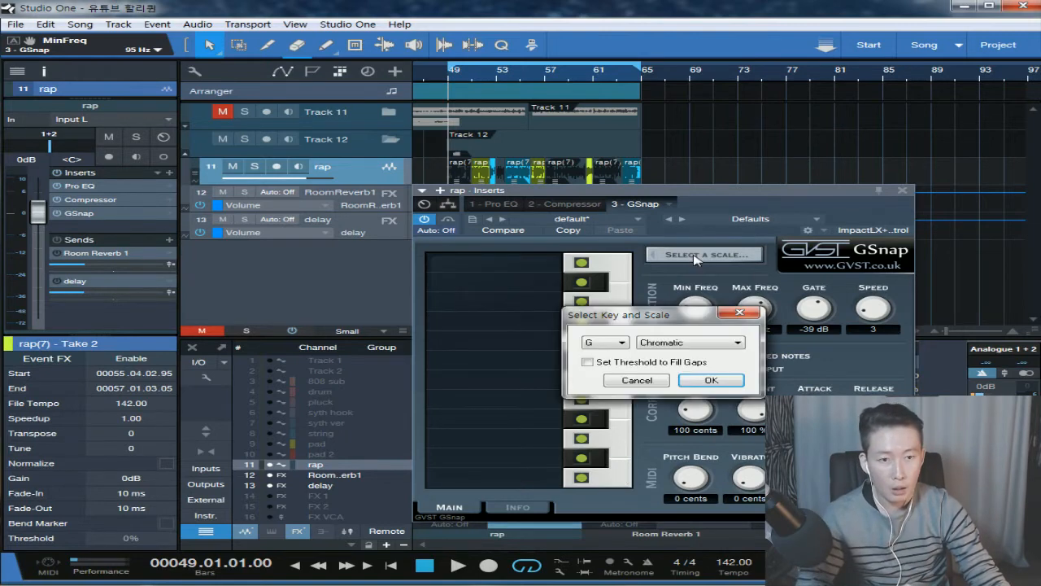
{"action": "left_click", "coordinate": [639, 381]}
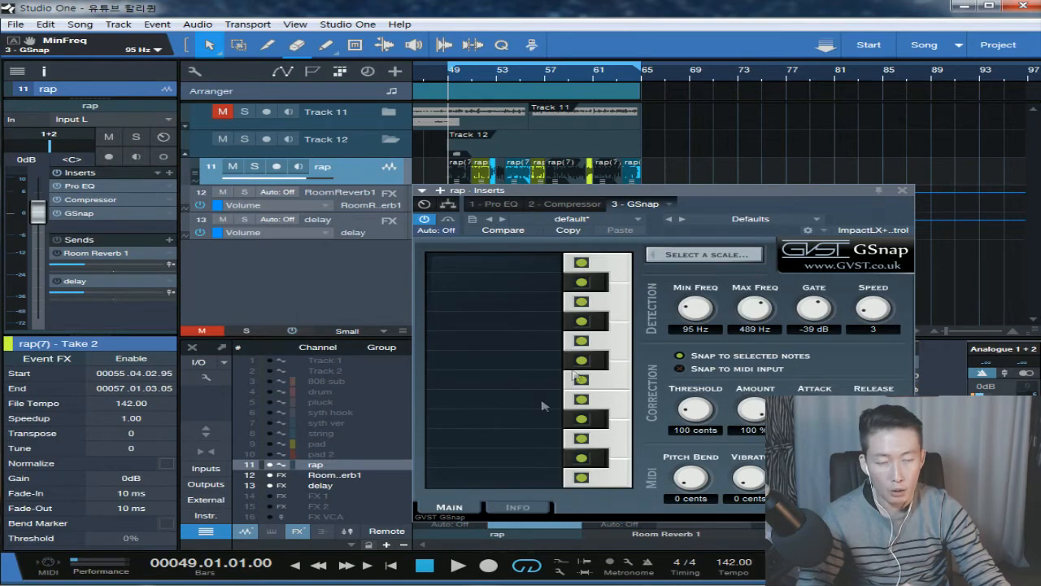
Step: Play the rap vocal from bar 49, solo the rap track during playback, and stop
{"action": "key", "text": "space"}
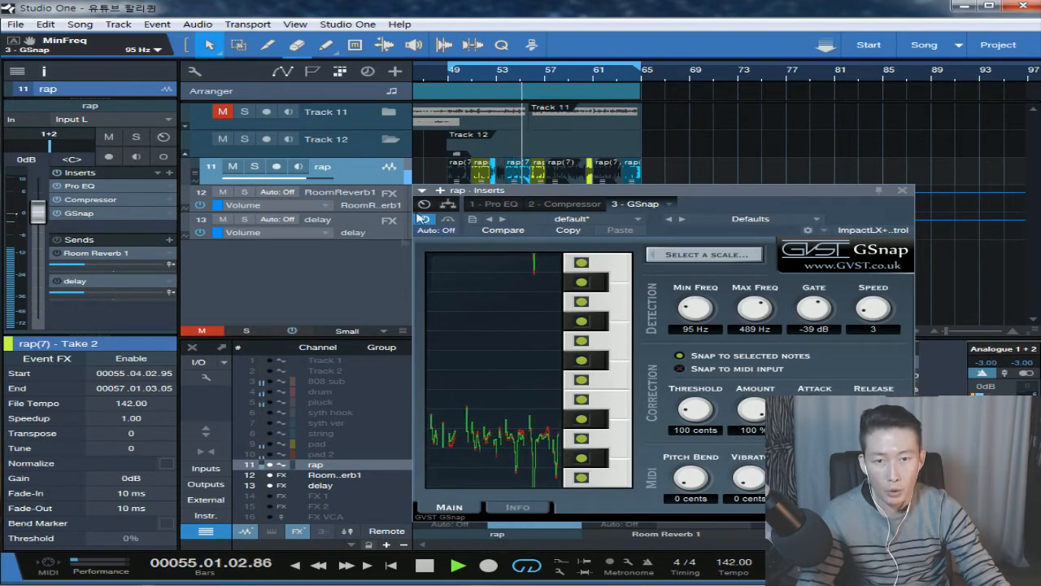
{"action": "key", "text": "s"}
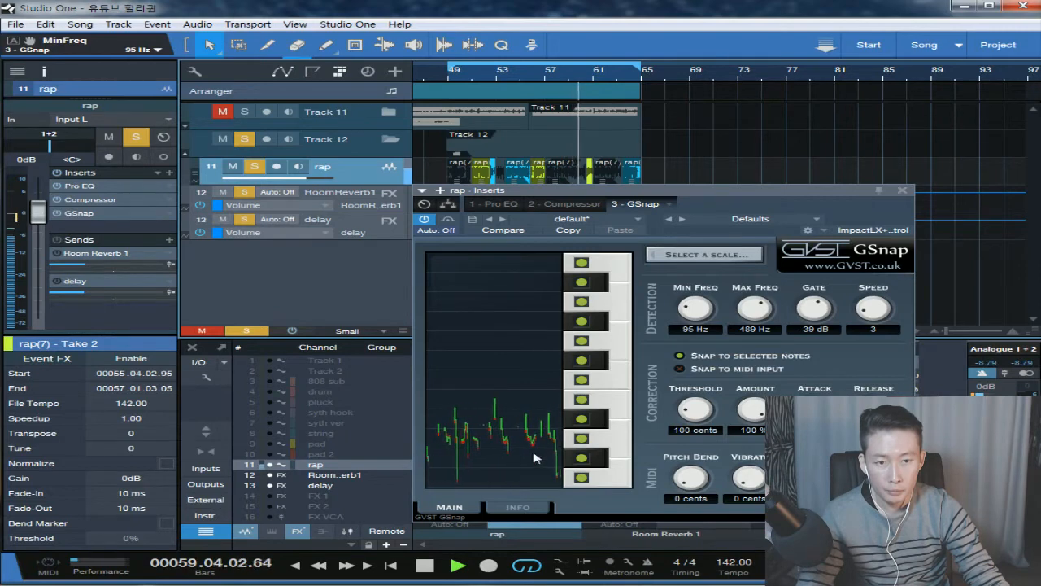
{"action": "key", "text": "space"}
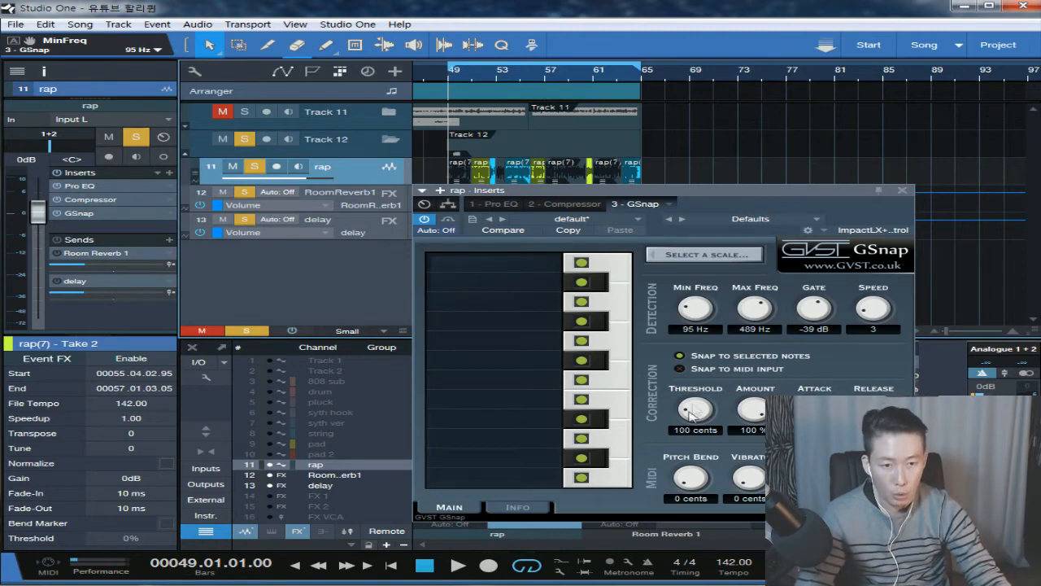
Step: Try GSnap's correction Threshold at 5 cents, and raise it to 80 cents
{"action": "left_click_drag", "start_coordinate": [692, 404], "coordinate": [696, 443]}
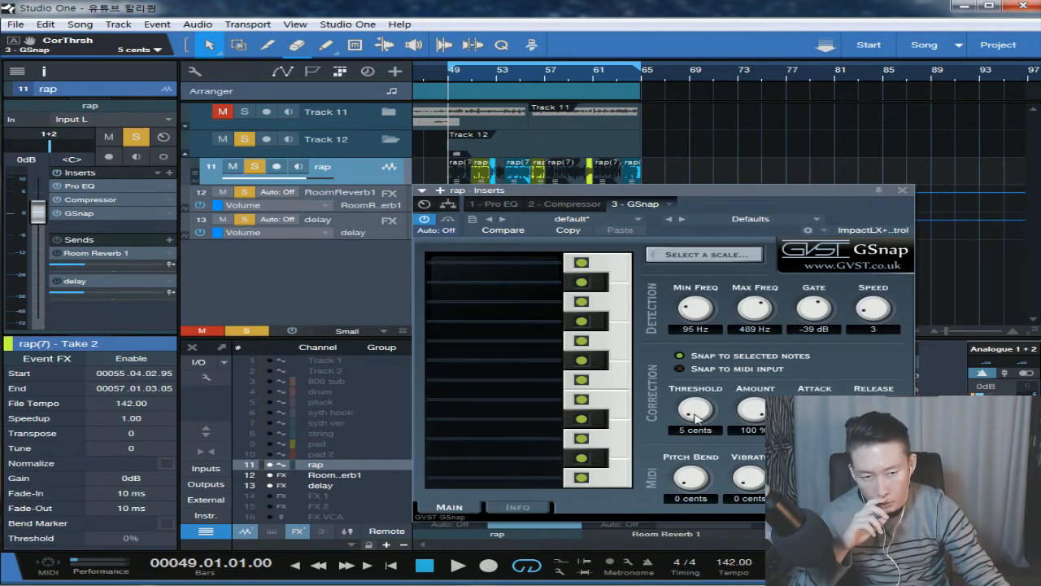
{"action": "left_click_drag", "start_coordinate": [695, 418], "coordinate": [611, 443]}
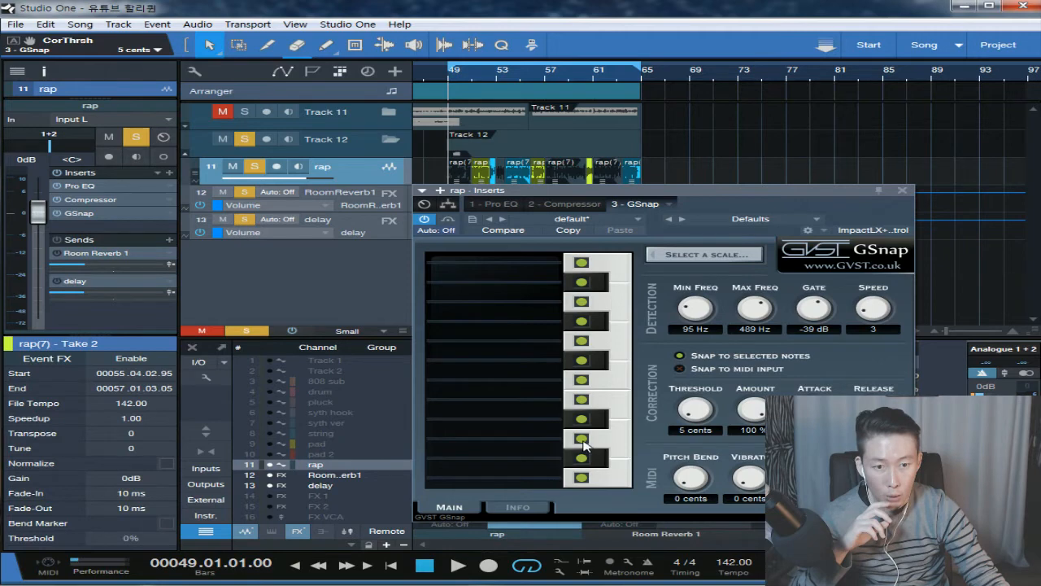
{"action": "left_click_drag", "start_coordinate": [693, 419], "coordinate": [693, 414]}
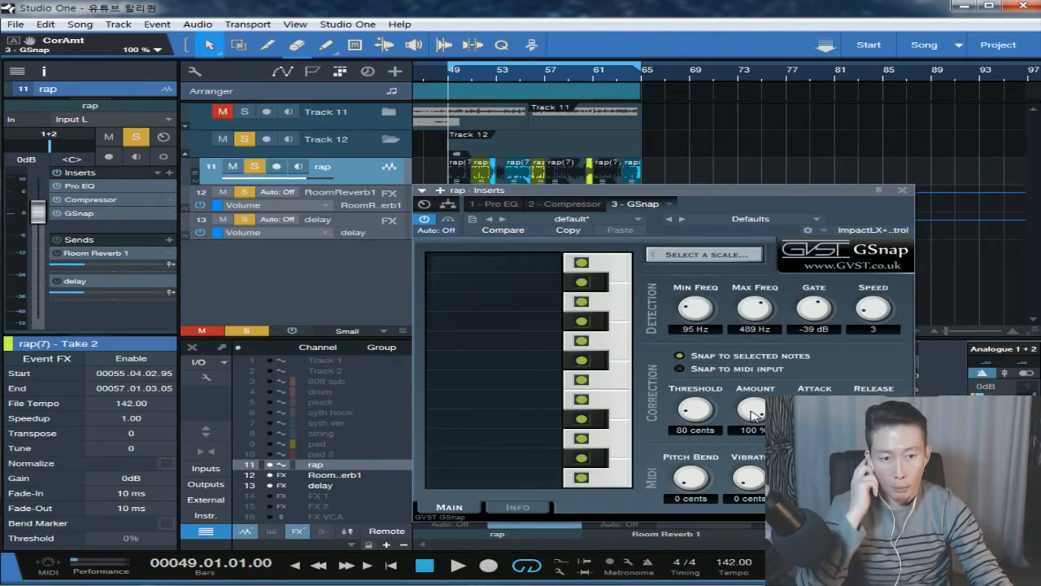
Step: Lower GSnap's correction Amount to 47%, return it to 100%, and adjust Attack and Release, with Release at 93 ms
{"action": "left_click_drag", "start_coordinate": [753, 411], "coordinate": [763, 443]}
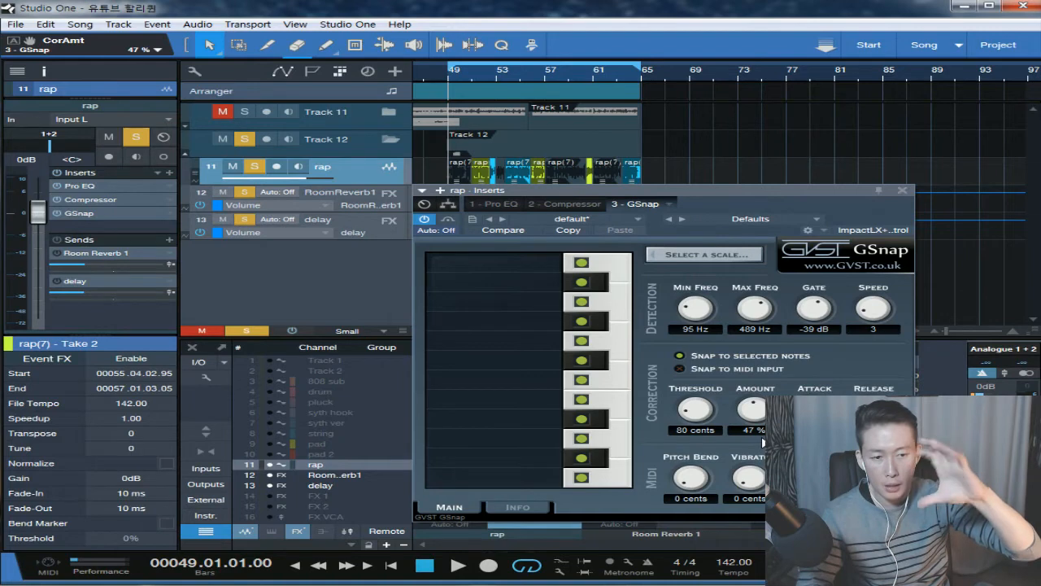
{"action": "left_click_drag", "start_coordinate": [753, 411], "coordinate": [755, 316]}
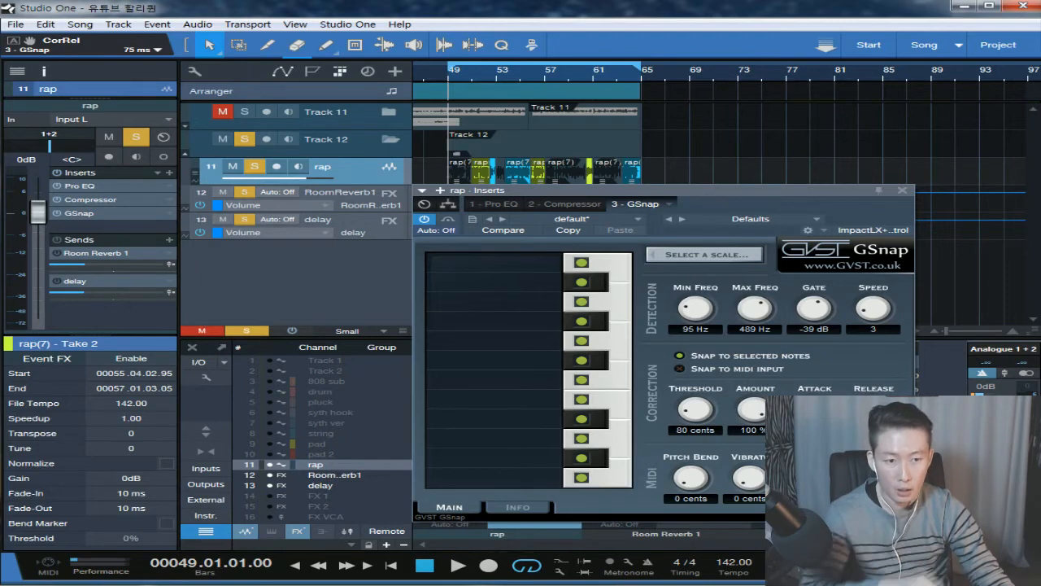
{"action": "left_click_drag", "start_coordinate": [814, 410], "coordinate": [814, 400]}
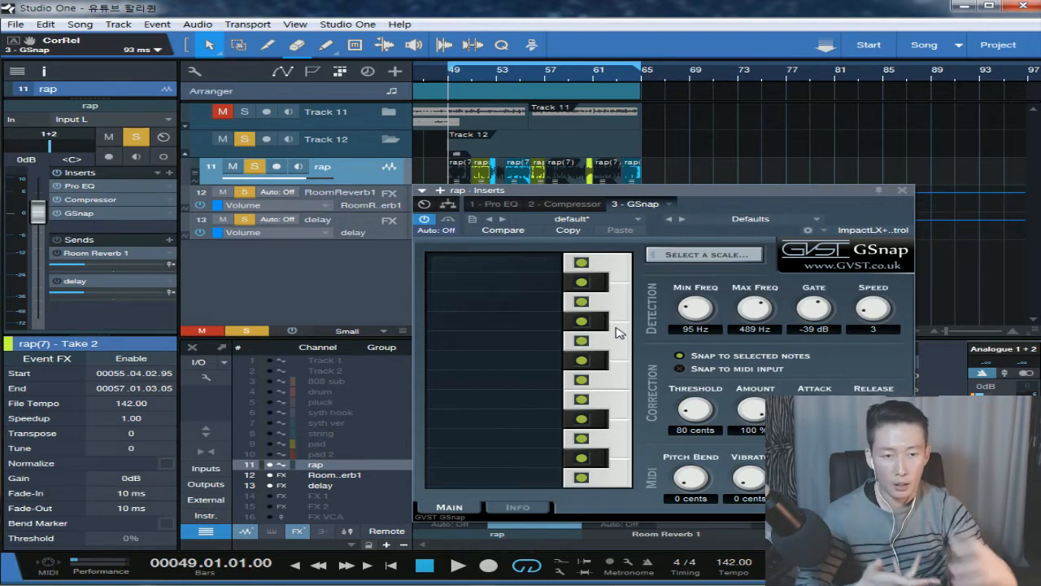
Step: Play the soloed rap while trying GSnap's Threshold at 140, 235, 5, 600 and 520 cents, and stop playback
{"action": "left_click_drag", "start_coordinate": [697, 423], "coordinate": [696, 414]}
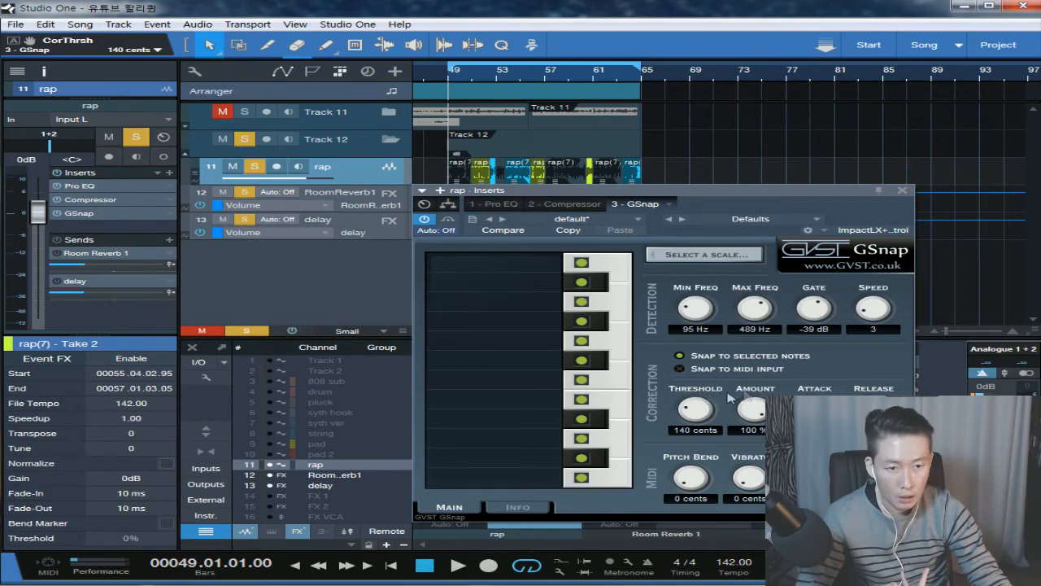
{"action": "key", "text": "space"}
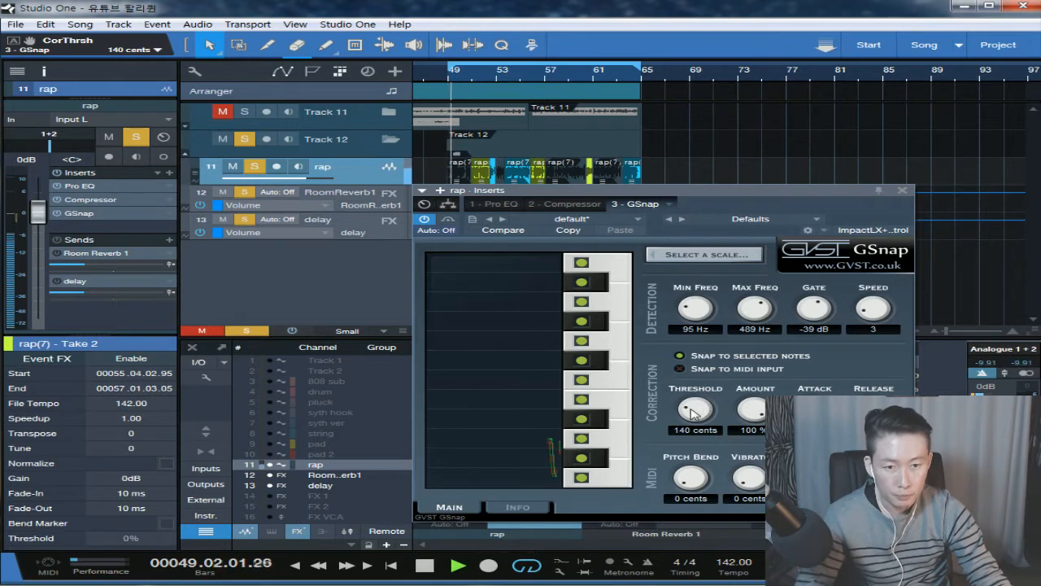
{"action": "mouse_move", "coordinate": [698, 409]}
{"action": "left_mouse_down"}
{"action": "mouse_move", "coordinate": [709, 365]}
{"action": "mouse_move", "coordinate": [693, 410]}
{"action": "left_mouse_up"}
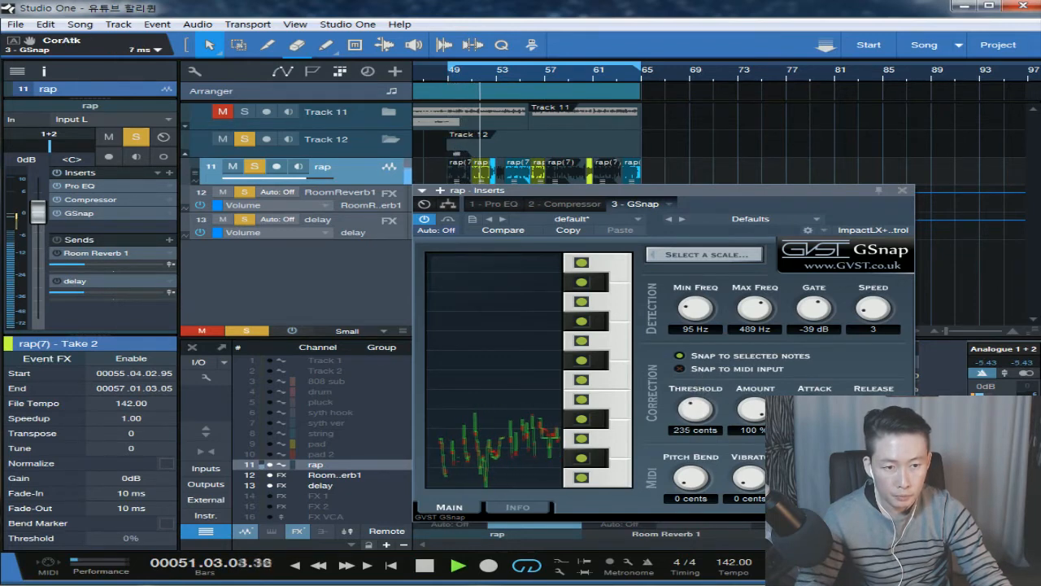
{"action": "left_click_drag", "start_coordinate": [696, 409], "coordinate": [704, 444]}
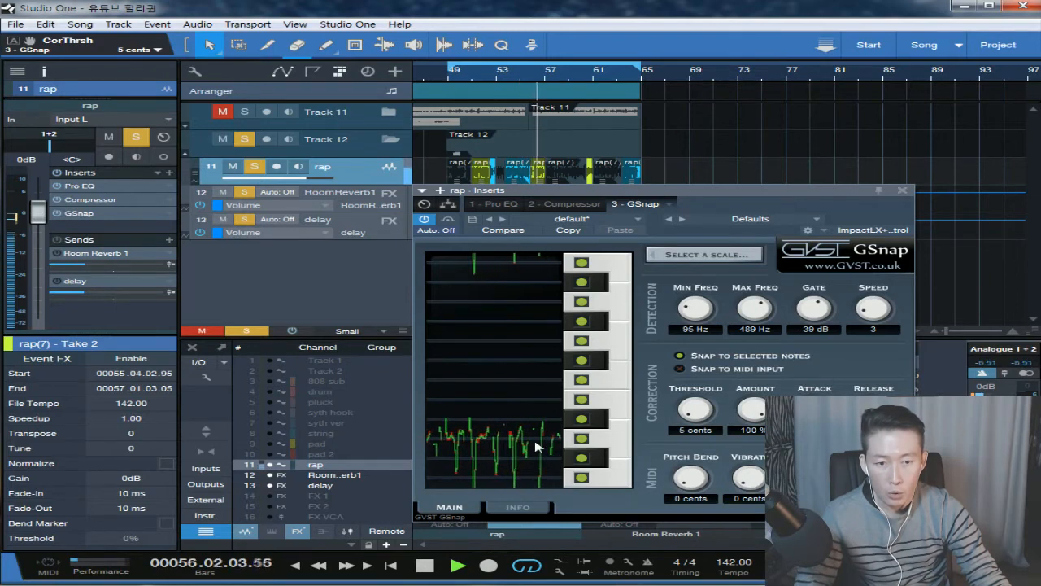
{"action": "left_click_drag", "start_coordinate": [716, 419], "coordinate": [702, 327]}
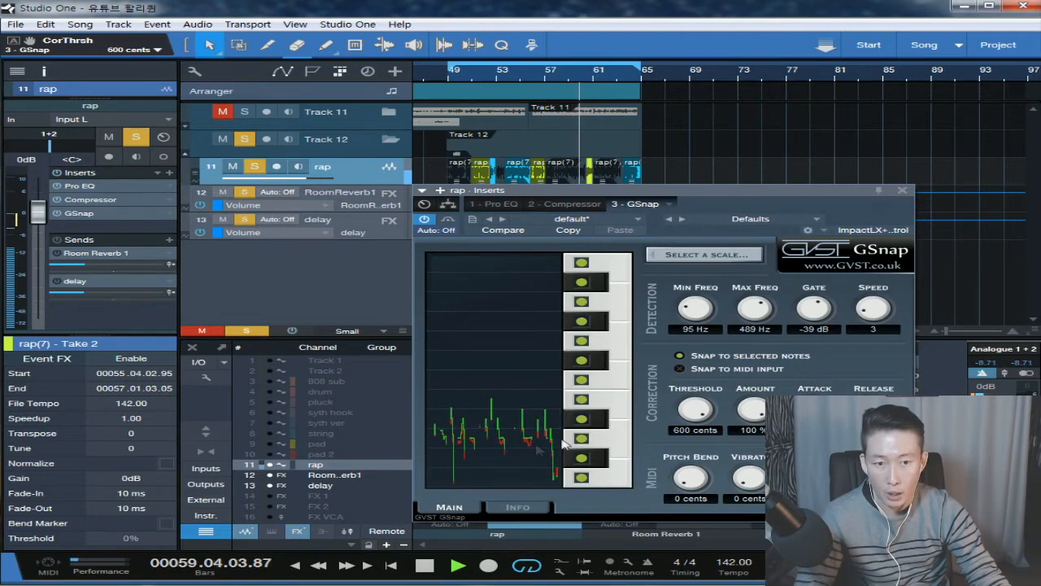
{"action": "left_click_drag", "start_coordinate": [692, 405], "coordinate": [695, 414]}
{"action": "key", "text": "space"}
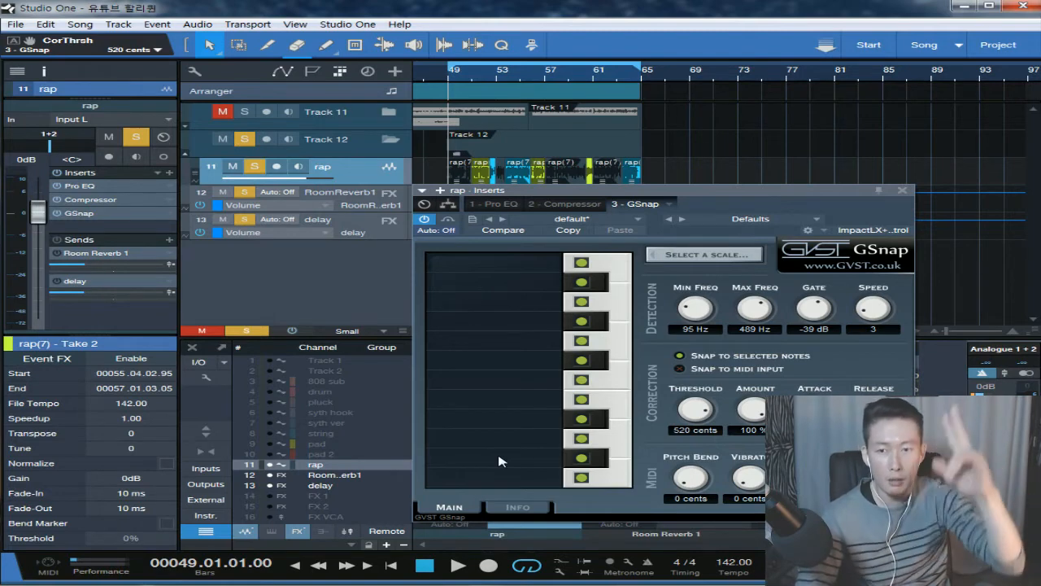
Step: Turn off the C, D, E, F#, G, A and B notes in GSnap and lower the Threshold to 75 cents
{"action": "left_click", "coordinate": [580, 439]}
{"action": "left_click", "coordinate": [581, 477]}
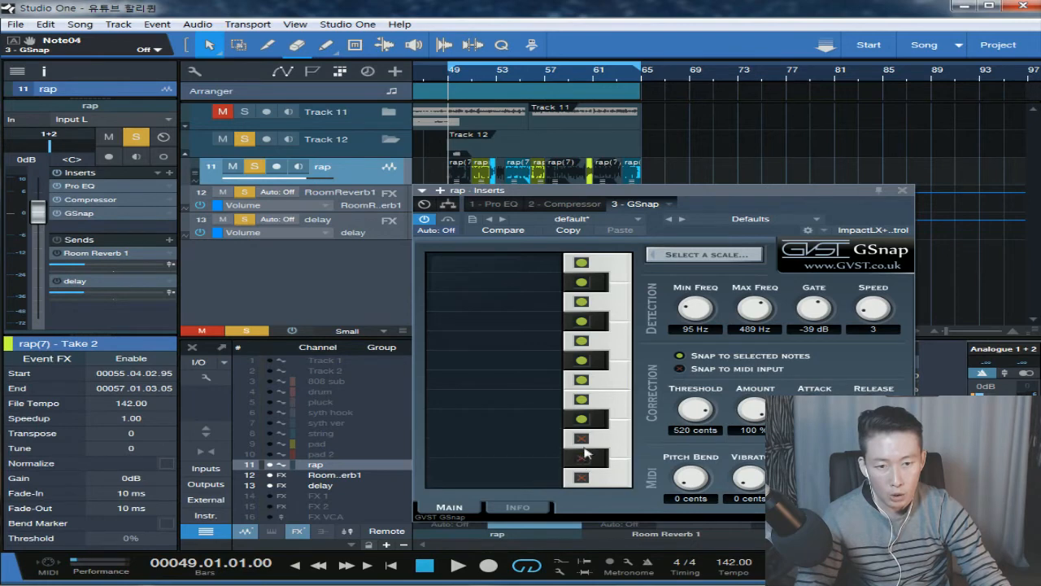
{"action": "left_click", "coordinate": [581, 399]}
{"action": "left_click", "coordinate": [581, 379]}
{"action": "left_click", "coordinate": [581, 379]}
{"action": "left_click", "coordinate": [580, 360]}
{"action": "left_click", "coordinate": [581, 340]}
{"action": "left_click", "coordinate": [580, 301]}
{"action": "left_click", "coordinate": [580, 262]}
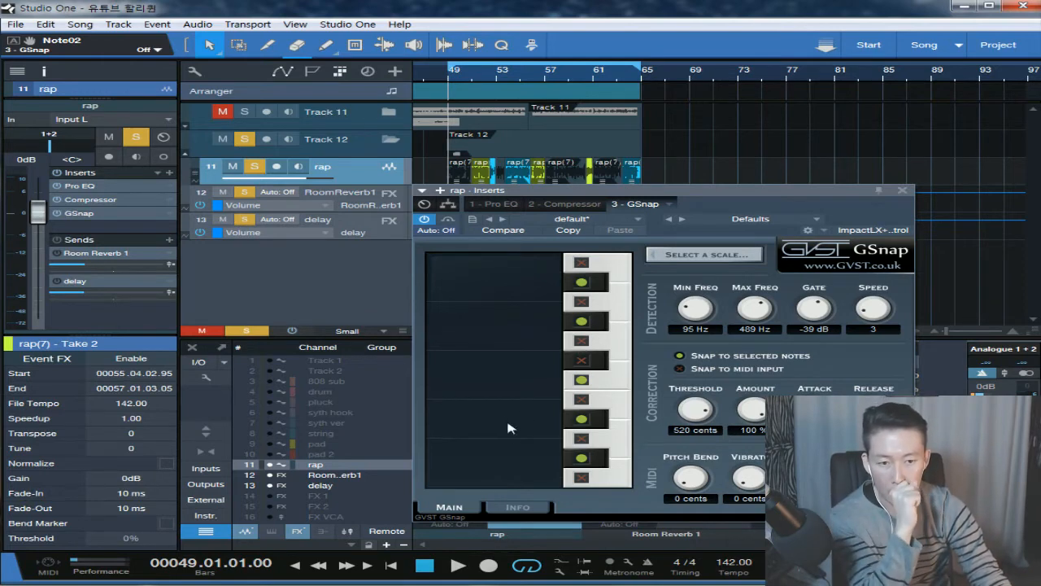
{"action": "left_click_drag", "start_coordinate": [693, 407], "coordinate": [691, 458]}
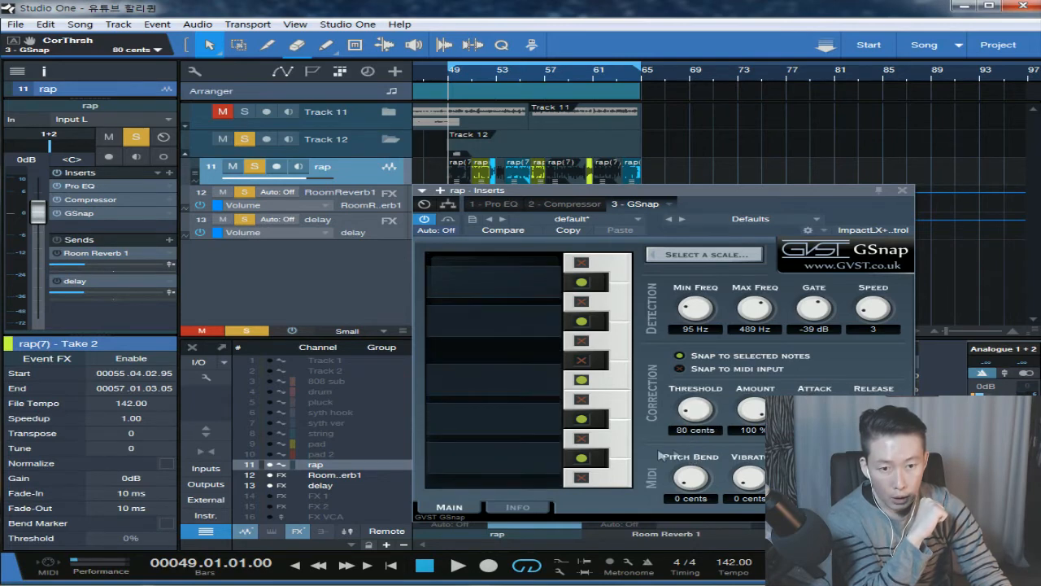
{"action": "left_click_drag", "start_coordinate": [696, 417], "coordinate": [694, 414]}
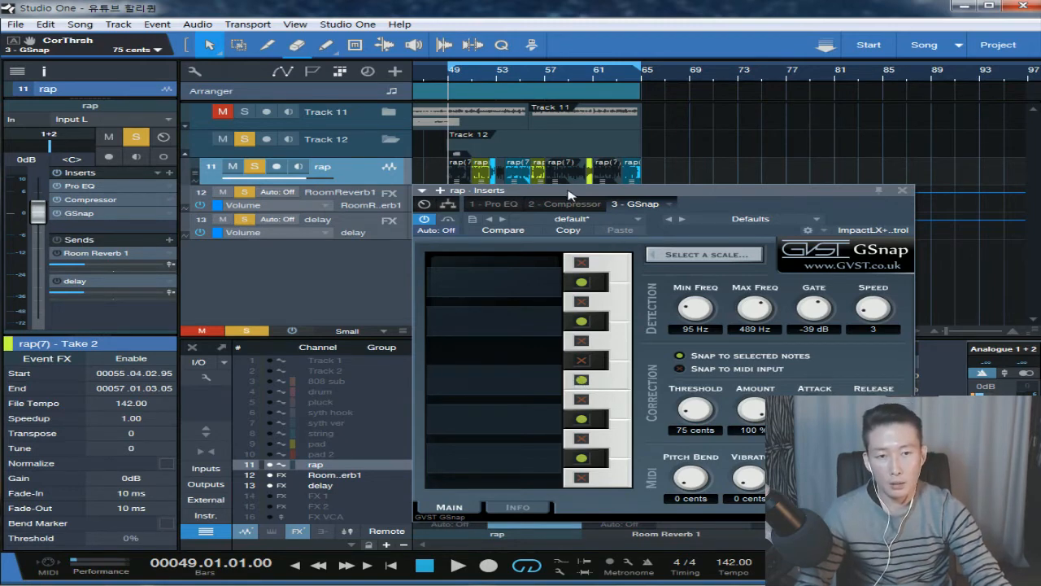
Step: Reposition the GSnap window below the rap clips and play the soloed rap from bar 49
{"action": "left_click_drag", "start_coordinate": [567, 193], "coordinate": [512, 141]}
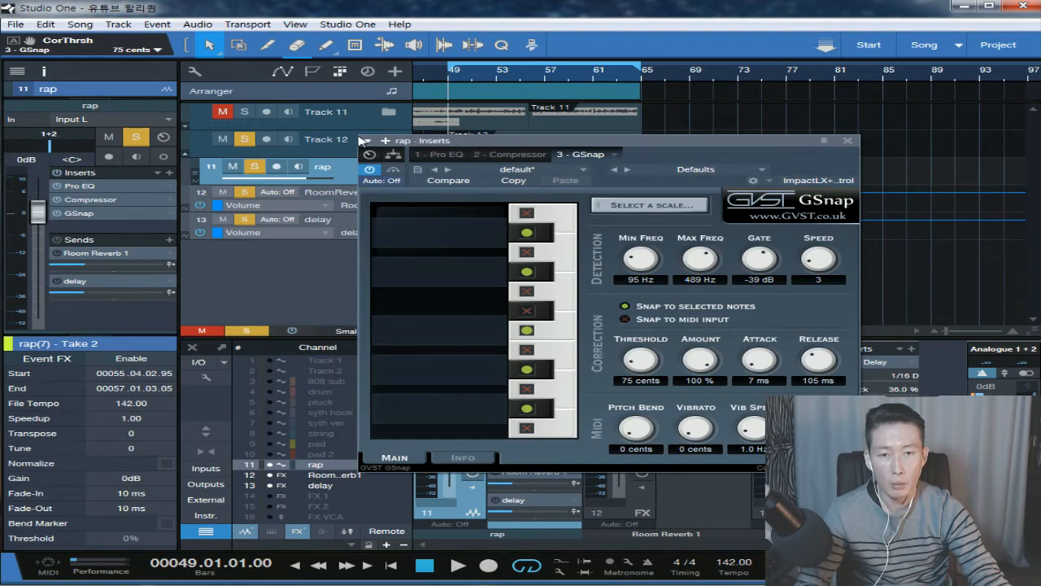
{"action": "left_click_drag", "start_coordinate": [514, 142], "coordinate": [463, 271]}
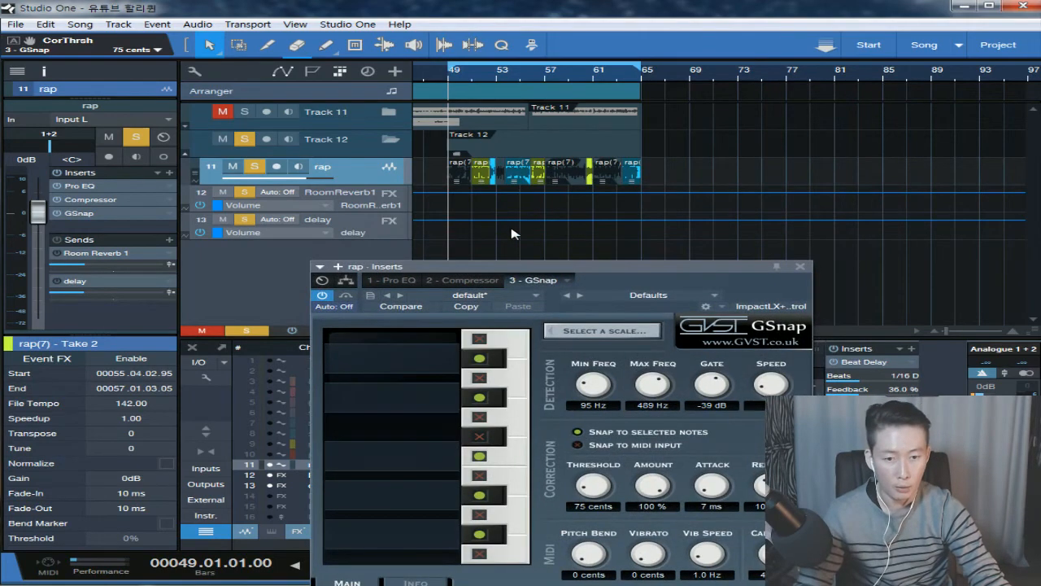
{"action": "key", "text": "space"}
{"action": "left_click_drag", "start_coordinate": [533, 266], "coordinate": [571, 193]}
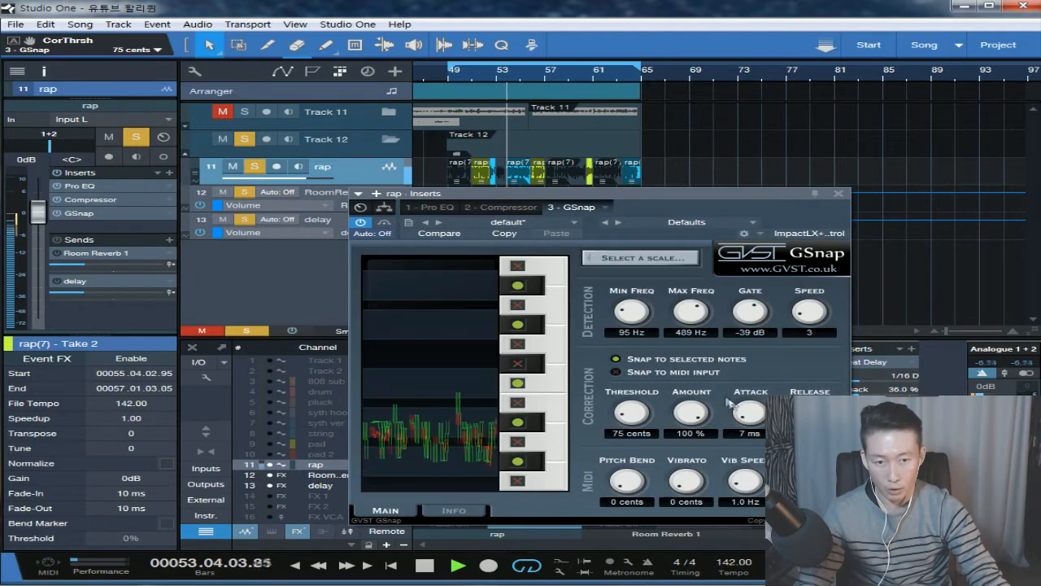
Step: Compare GSnap's Threshold at 600 cents and 5 cents during playback, and stop
{"action": "left_click_drag", "start_coordinate": [633, 414], "coordinate": [657, 347]}
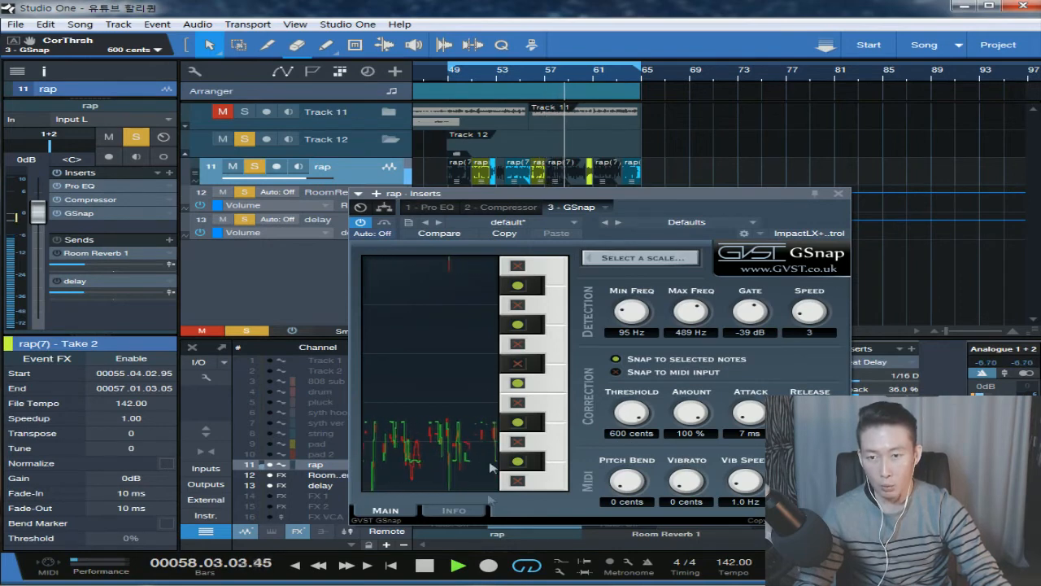
{"action": "left_click_drag", "start_coordinate": [632, 413], "coordinate": [651, 506]}
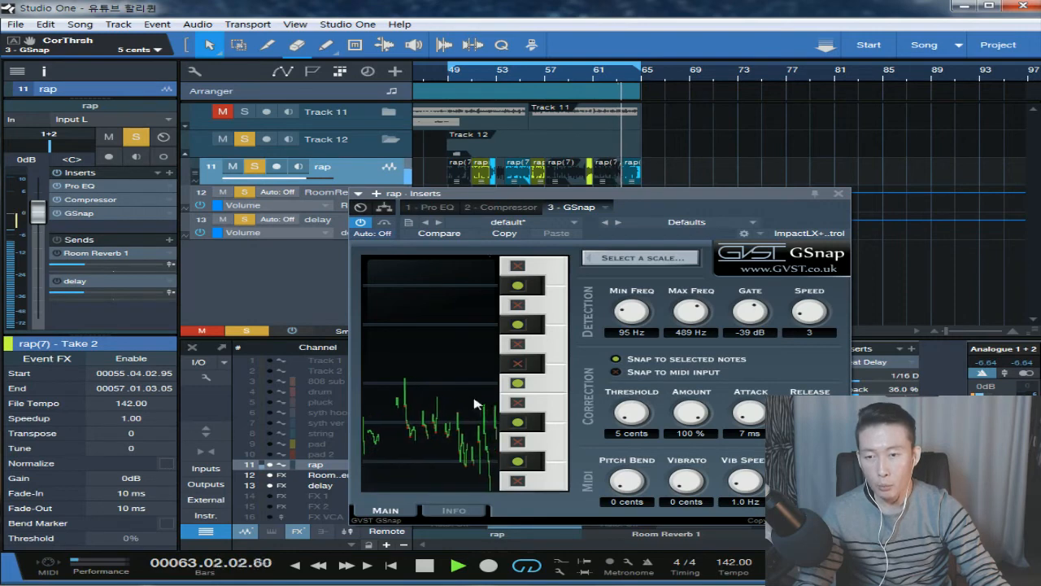
{"action": "key", "text": "space"}
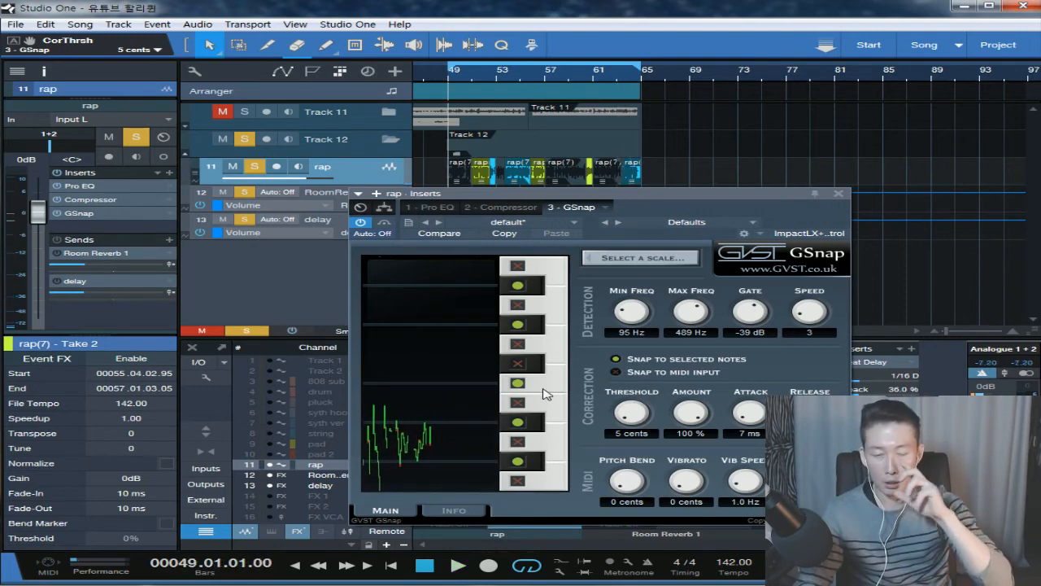
Step: Set GSnap's Threshold to 50 cents and play the rap briefly from bar 49 to hear it
{"action": "mouse_move", "coordinate": [638, 420]}
{"action": "left_mouse_down"}
{"action": "mouse_move", "coordinate": [626, 397]}
{"action": "mouse_move", "coordinate": [625, 414]}
{"action": "left_mouse_up"}
{"action": "key", "text": "space"}
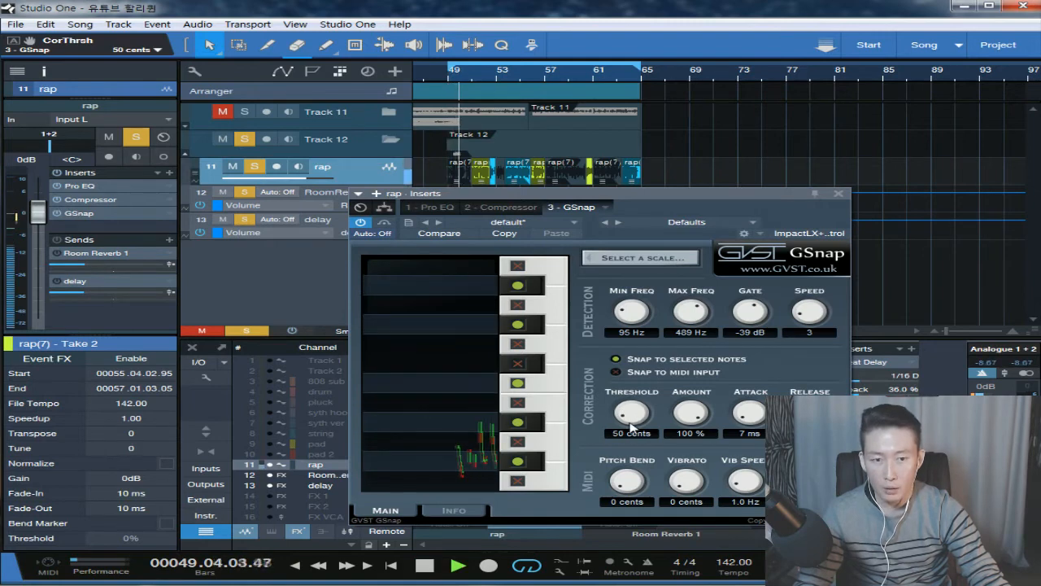
{"action": "key", "text": "space"}
Step: Keep GSnap's Amount at 100%, try Attack at 1 ms, and set Attack to 28 ms
{"action": "mouse_move", "coordinate": [703, 418]}
{"action": "left_mouse_down"}
{"action": "mouse_move", "coordinate": [701, 471]}
{"action": "mouse_move", "coordinate": [702, 416]}
{"action": "left_mouse_up"}
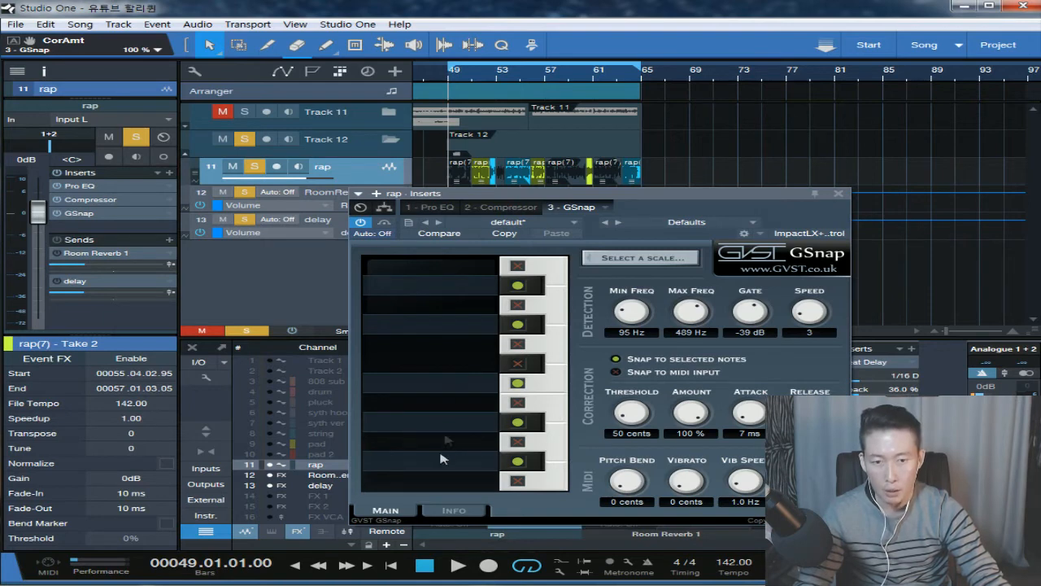
{"action": "mouse_move", "coordinate": [762, 413]}
{"action": "left_mouse_down"}
{"action": "mouse_move", "coordinate": [763, 439]}
{"action": "mouse_move", "coordinate": [743, 417]}
{"action": "left_mouse_up"}
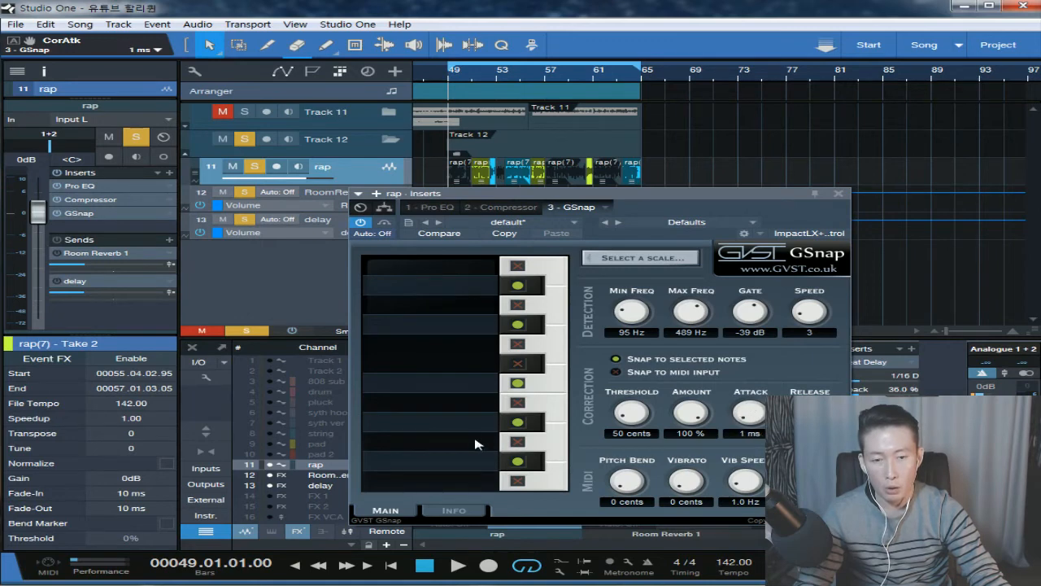
{"action": "mouse_move", "coordinate": [743, 417]}
{"action": "left_mouse_down"}
{"action": "mouse_move", "coordinate": [738, 393]}
{"action": "mouse_move", "coordinate": [742, 432]}
{"action": "left_mouse_up"}
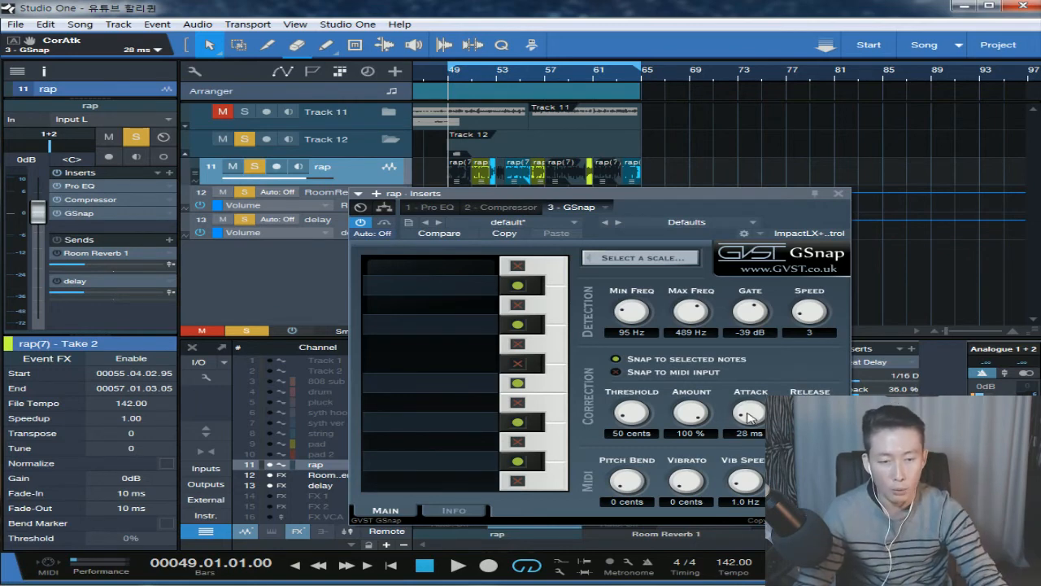
Step: Try GSnap's MIDI Pitch Bend at 22 cents, return it to 0 cents, and set Vib Speed to 0.1 Hz
{"action": "left_click_drag", "start_coordinate": [622, 483], "coordinate": [636, 453]}
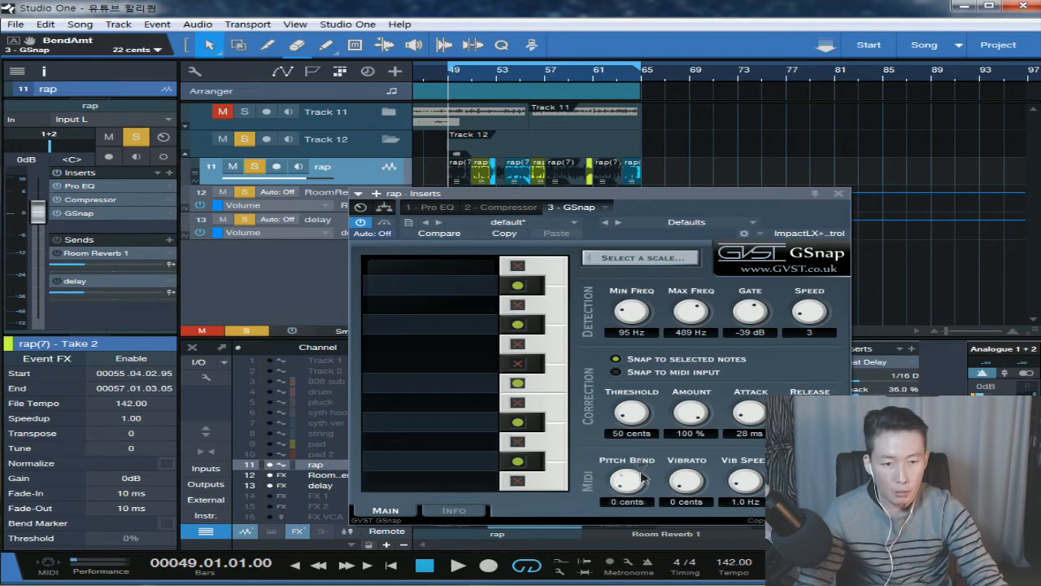
{"action": "left_click", "coordinate": [683, 487]}
{"action": "left_click_drag", "start_coordinate": [617, 489], "coordinate": [616, 486]}
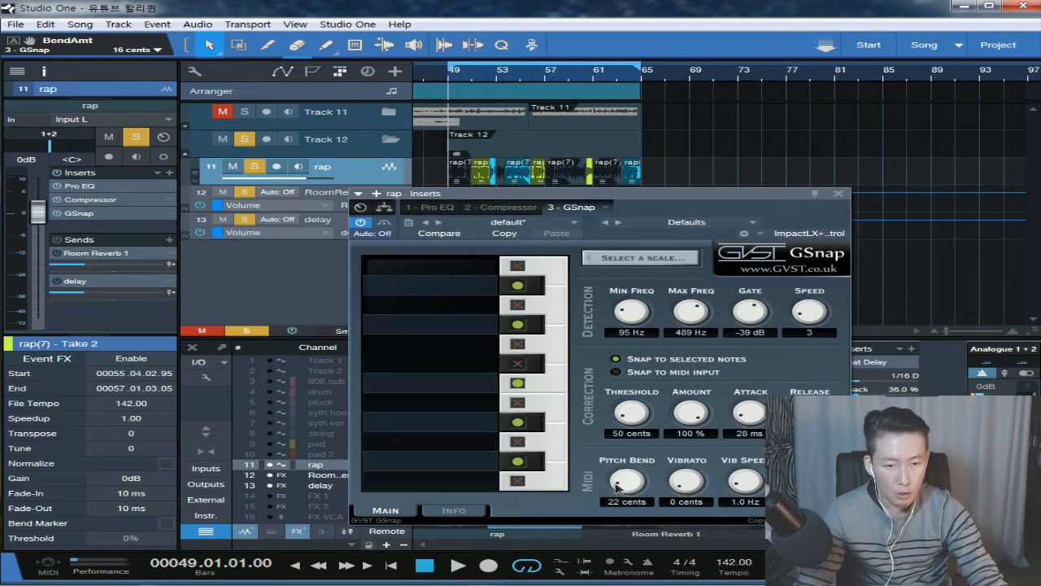
{"action": "left_click_drag", "start_coordinate": [749, 450], "coordinate": [742, 439]}
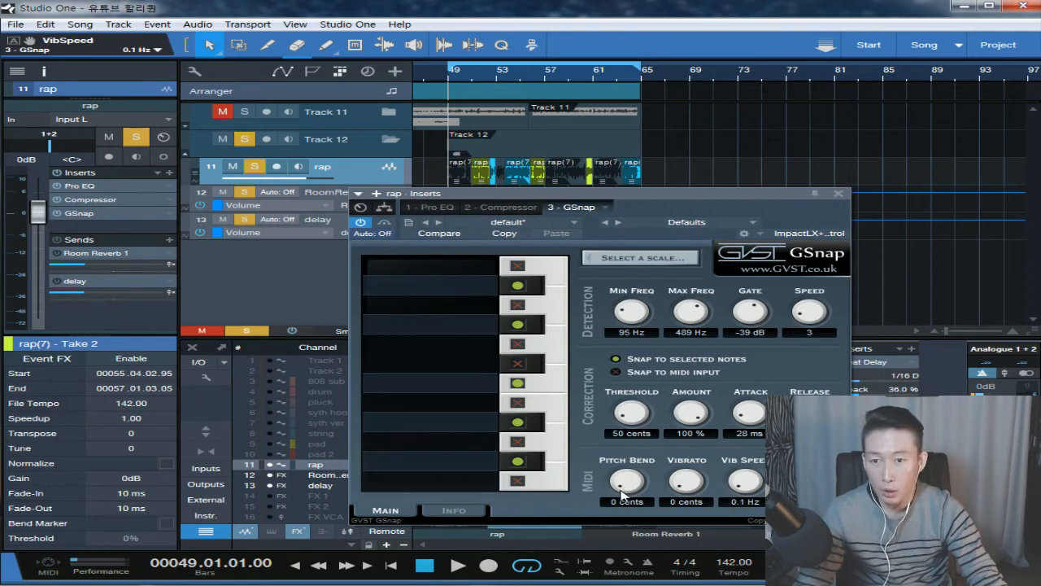
Step: While the rap plays, raise Pitch Bend to 112 cents, Vibrato to 194 cents, Vib Speed to 9.5 Hz and calibration to 447 Hz
{"action": "key", "text": "space"}
{"action": "left_click_drag", "start_coordinate": [626, 491], "coordinate": [625, 447]}
{"action": "left_click_drag", "start_coordinate": [689, 482], "coordinate": [700, 403]}
{"action": "left_click_drag", "start_coordinate": [745, 482], "coordinate": [754, 407]}
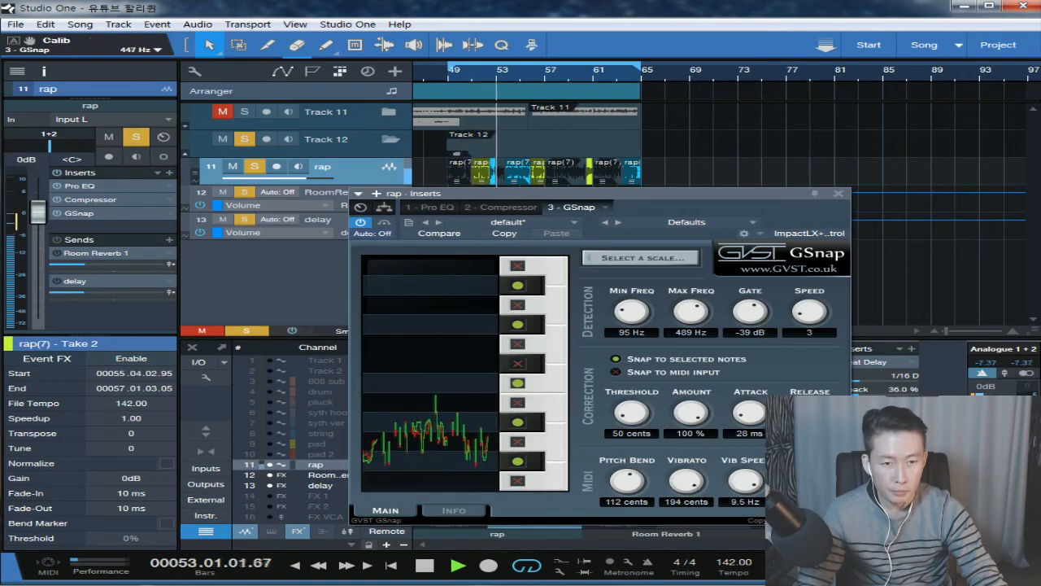
Step: Lower Vib Speed to 0.6 Hz and Vibrato to 112 cents, stop playback, and set Pitch Bend to 44 cents
{"action": "left_click_drag", "start_coordinate": [747, 480], "coordinate": [745, 501]}
{"action": "left_click_drag", "start_coordinate": [686, 480], "coordinate": [686, 500]}
{"action": "left_click_drag", "start_coordinate": [627, 482], "coordinate": [657, 488]}
{"action": "key", "text": "space"}
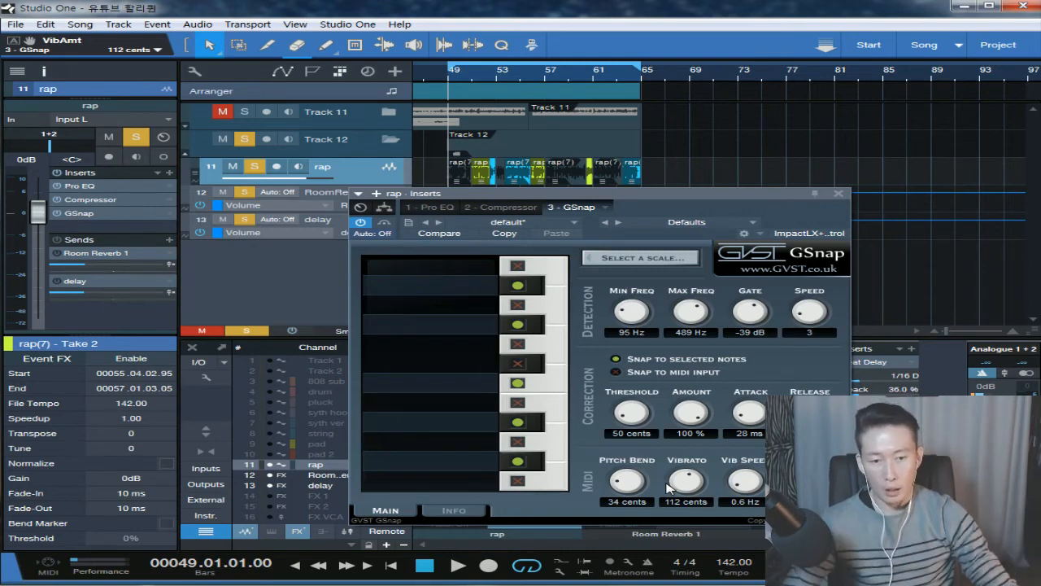
{"action": "left_click_drag", "start_coordinate": [627, 484], "coordinate": [634, 489]}
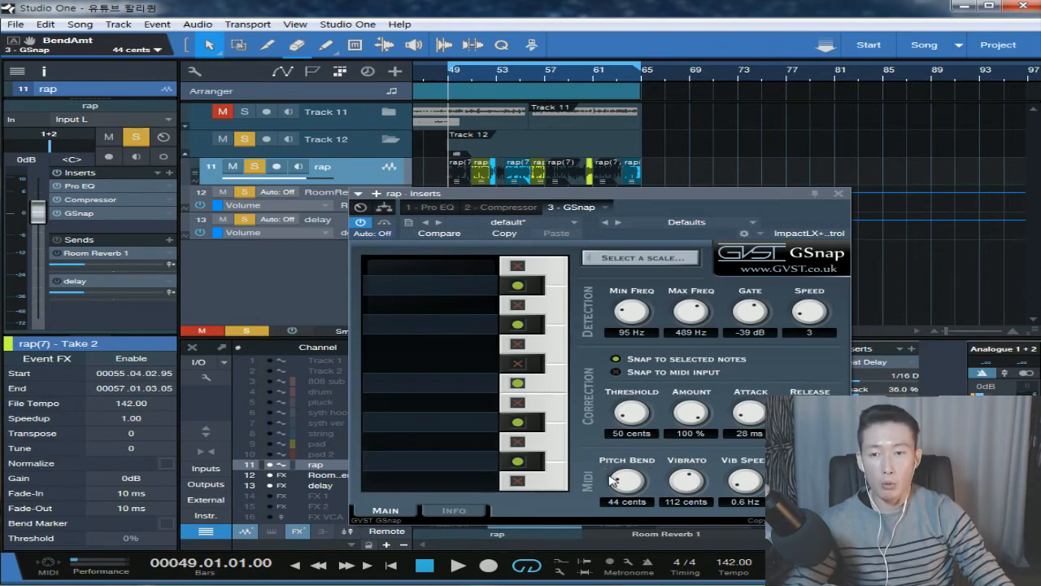
Step: Compare GSnap's Pitch Bend at 200 cents and 0 cents while playing the rap, and leave it at 200 cents
{"action": "key", "text": "space"}
{"action": "left_click_drag", "start_coordinate": [623, 478], "coordinate": [647, 480]}
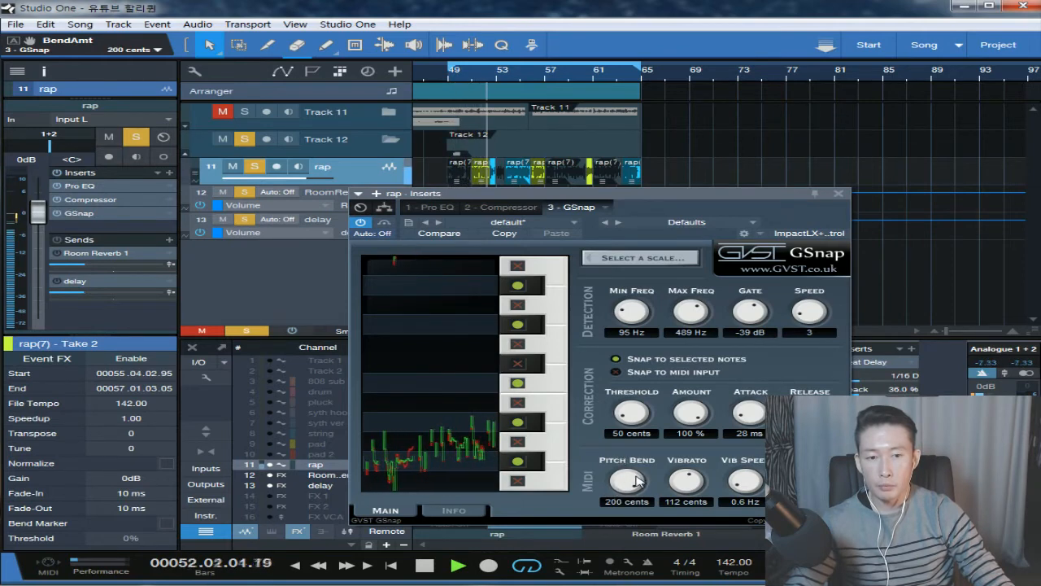
{"action": "key", "text": "space"}
{"action": "key", "text": "space"}
{"action": "left_click_drag", "start_coordinate": [637, 480], "coordinate": [638, 580]}
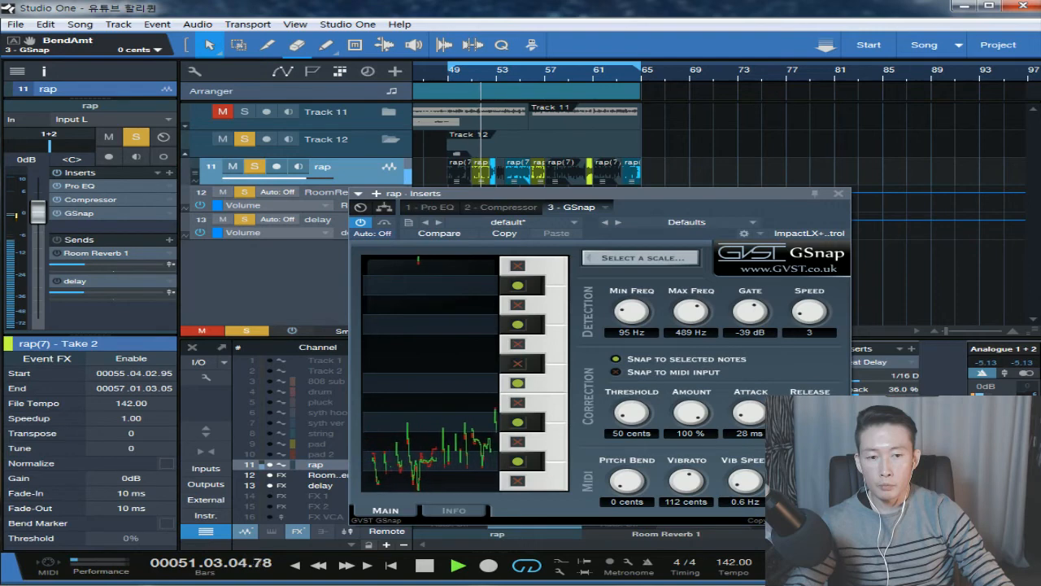
{"action": "key", "text": "space"}
{"action": "key", "text": "space"}
{"action": "left_click_drag", "start_coordinate": [631, 483], "coordinate": [631, 378]}
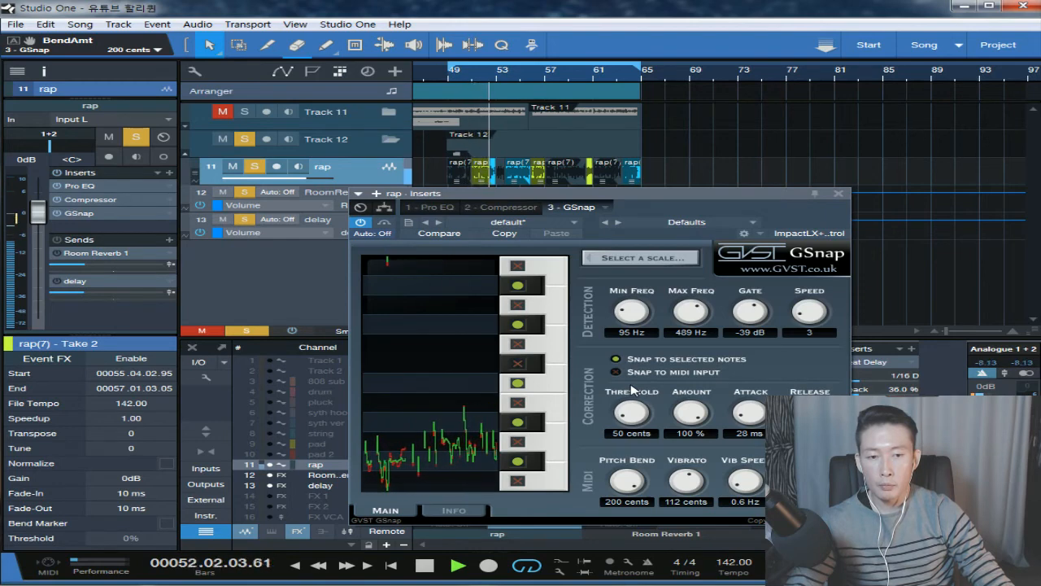
{"action": "key", "text": "space"}
Step: Set Vibrato to 0 cents, listen to the rap, and set Vib Speed to 0.1 Hz and calibration to 437 Hz
{"action": "left_click_drag", "start_coordinate": [686, 481], "coordinate": [678, 532]}
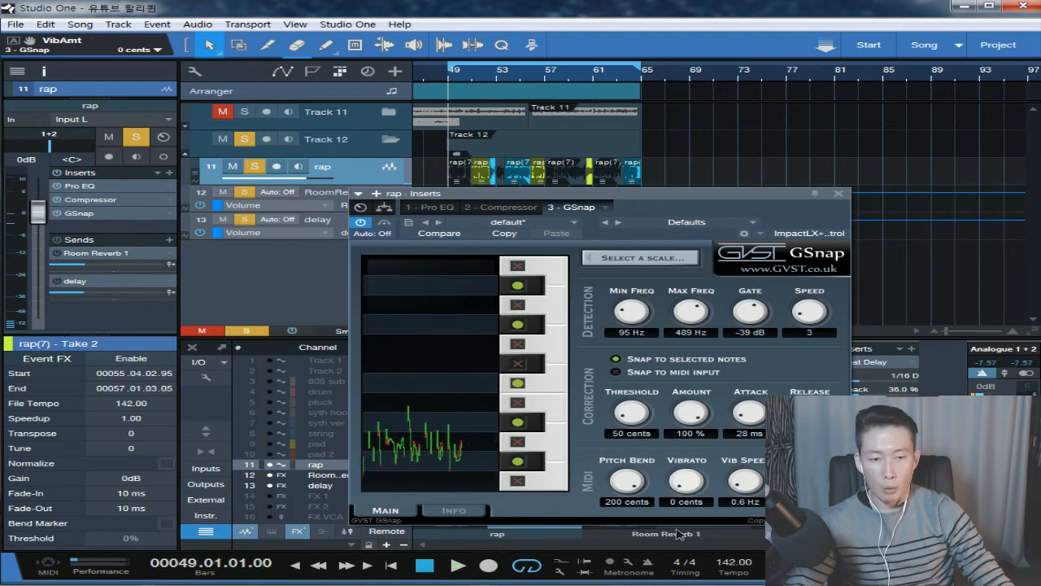
{"action": "key", "text": "space"}
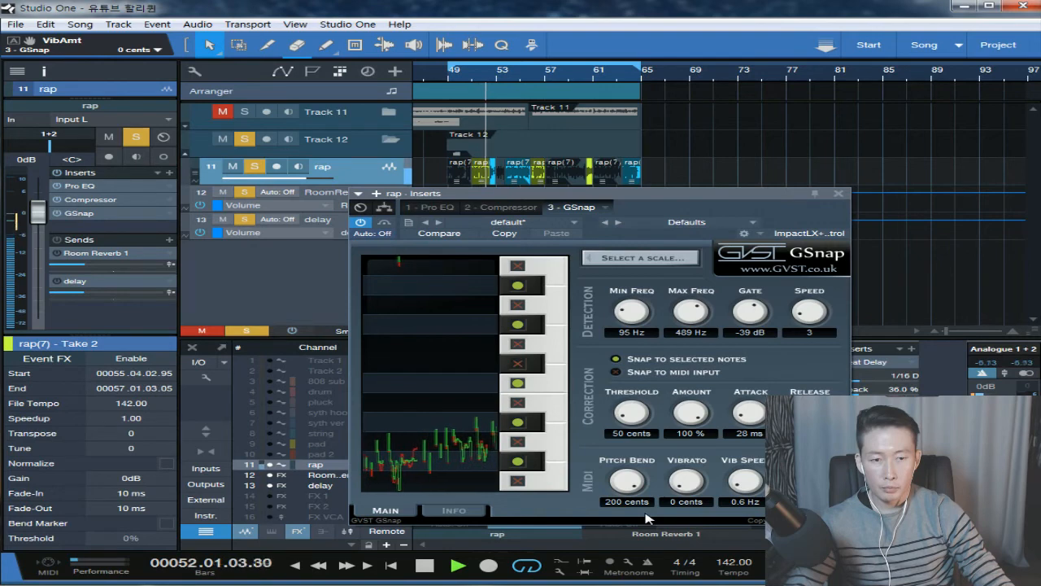
{"action": "key", "text": "space"}
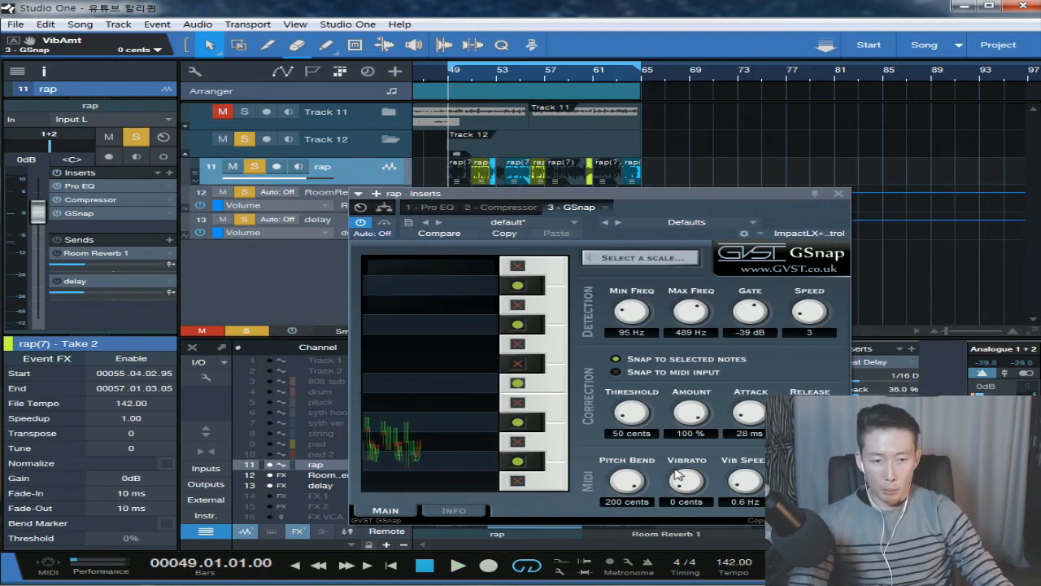
{"action": "left_click_drag", "start_coordinate": [749, 475], "coordinate": [746, 502]}
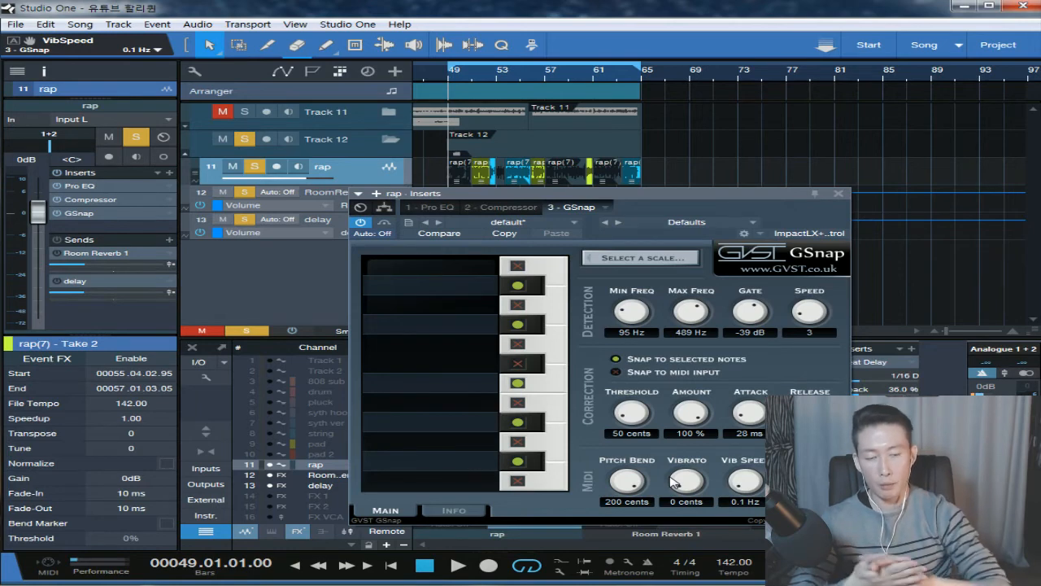
{"action": "left_click_drag", "start_coordinate": [672, 481], "coordinate": [688, 453]}
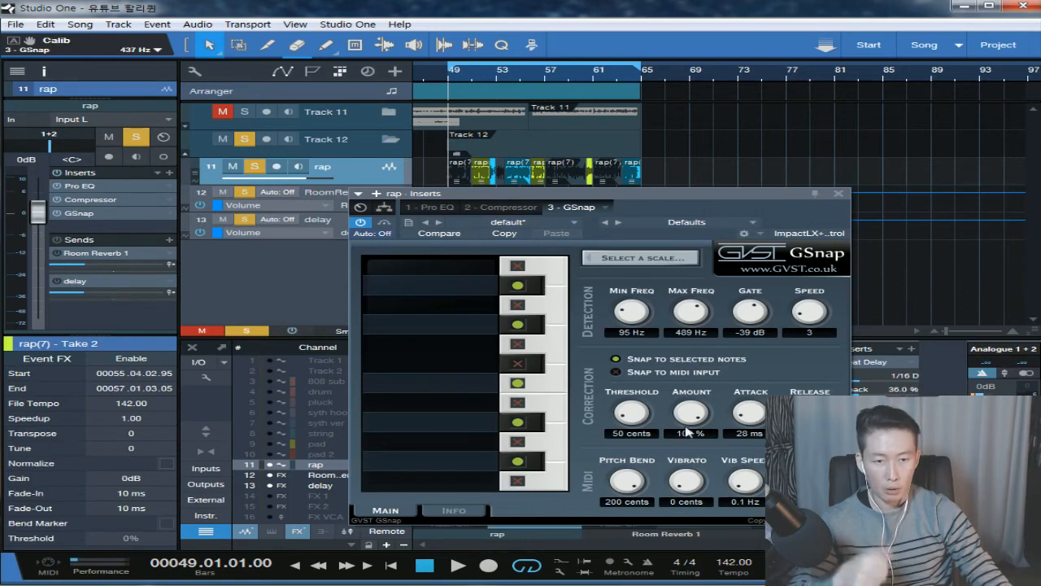
Step: While the rap plays, swap snap notes D# and C# for E and D, and set Threshold to 65 cents with Amount at 100%
{"action": "key", "text": "space"}
{"action": "left_click_drag", "start_coordinate": [632, 414], "coordinate": [685, 414]}
{"action": "left_click", "coordinate": [518, 422]}
{"action": "left_click", "coordinate": [518, 442]}
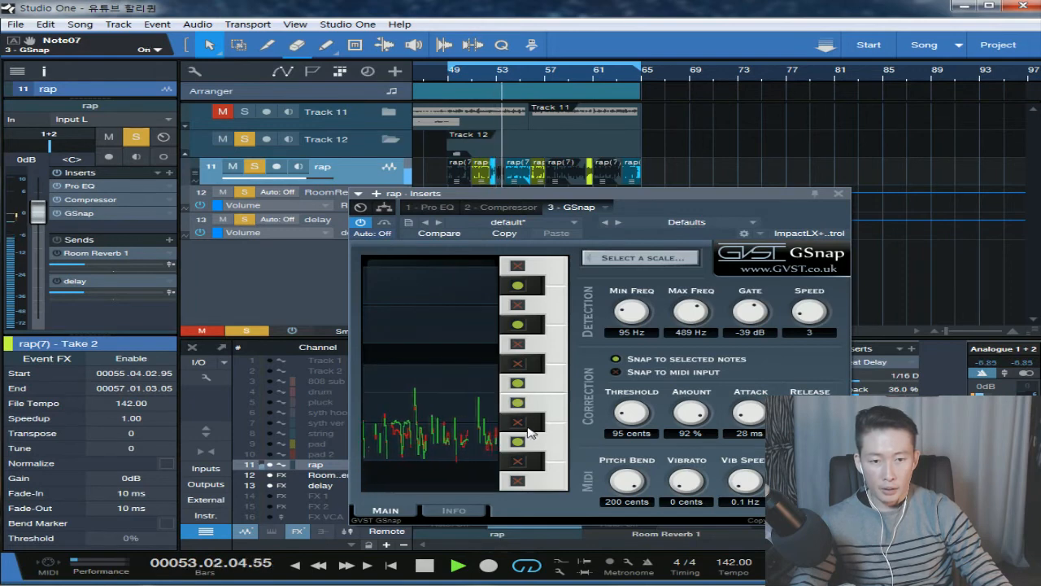
{"action": "left_click_drag", "start_coordinate": [688, 414], "coordinate": [718, 360]}
{"action": "mouse_move", "coordinate": [624, 416]}
{"action": "left_mouse_down"}
{"action": "mouse_move", "coordinate": [631, 404]}
{"action": "mouse_move", "coordinate": [635, 430]}
{"action": "left_mouse_up"}
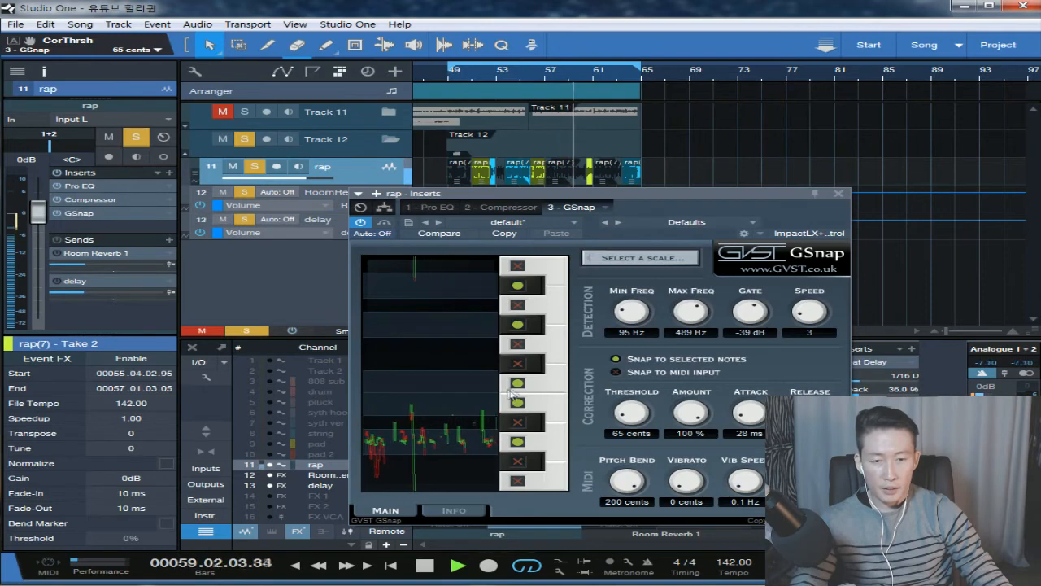
Step: Change the snap notes by enabling D# and F# and disabling F, E, D, G# and A#
{"action": "left_click", "coordinate": [517, 421]}
{"action": "left_click", "coordinate": [518, 383]}
{"action": "left_click", "coordinate": [521, 443]}
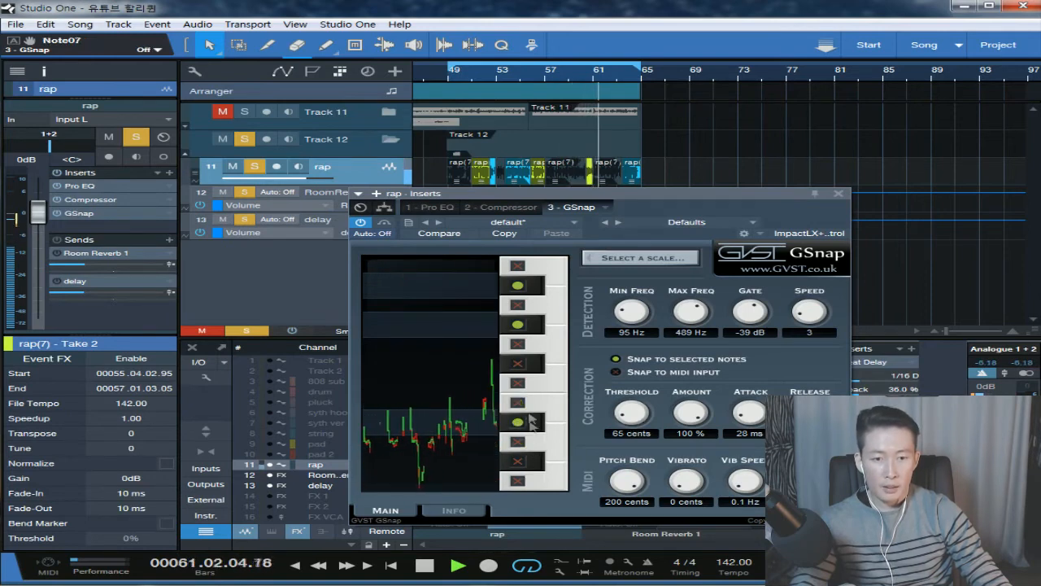
{"action": "left_click", "coordinate": [519, 363]}
{"action": "left_click", "coordinate": [521, 324]}
{"action": "left_click", "coordinate": [522, 286]}
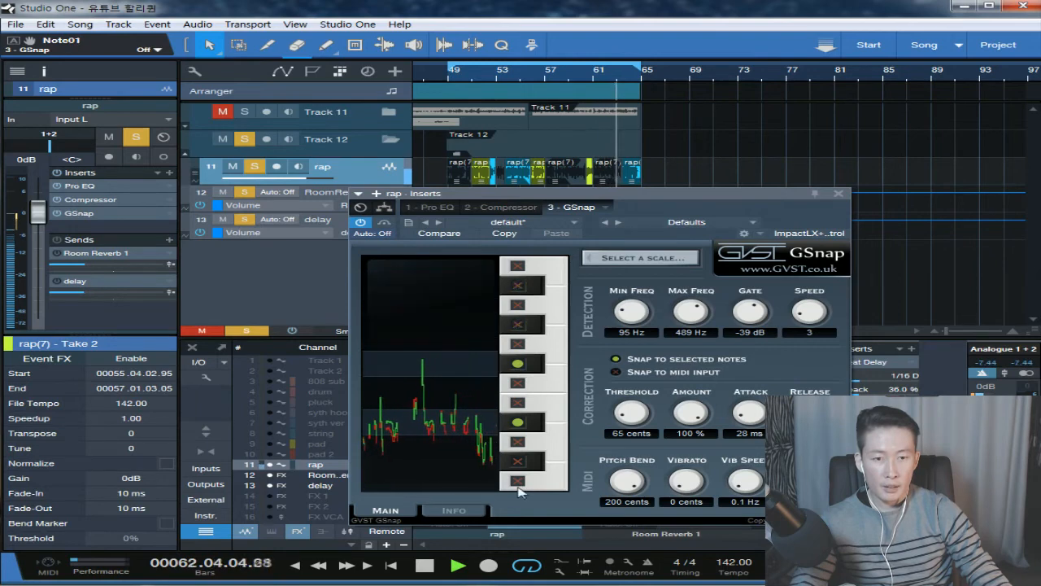
Step: Set Pitch Bend to 0 cents, Vibrato to 22 cents and calibration to 442 Hz, keeping Amount at 100%
{"action": "left_click_drag", "start_coordinate": [626, 478], "coordinate": [627, 558]}
{"action": "mouse_move", "coordinate": [691, 415]}
{"action": "left_mouse_down"}
{"action": "mouse_move", "coordinate": [687, 447]}
{"action": "mouse_move", "coordinate": [691, 410]}
{"action": "left_mouse_up"}
{"action": "mouse_move", "coordinate": [686, 486]}
{"action": "left_mouse_down"}
{"action": "mouse_move", "coordinate": [687, 459]}
{"action": "mouse_move", "coordinate": [688, 477]}
{"action": "left_mouse_up"}
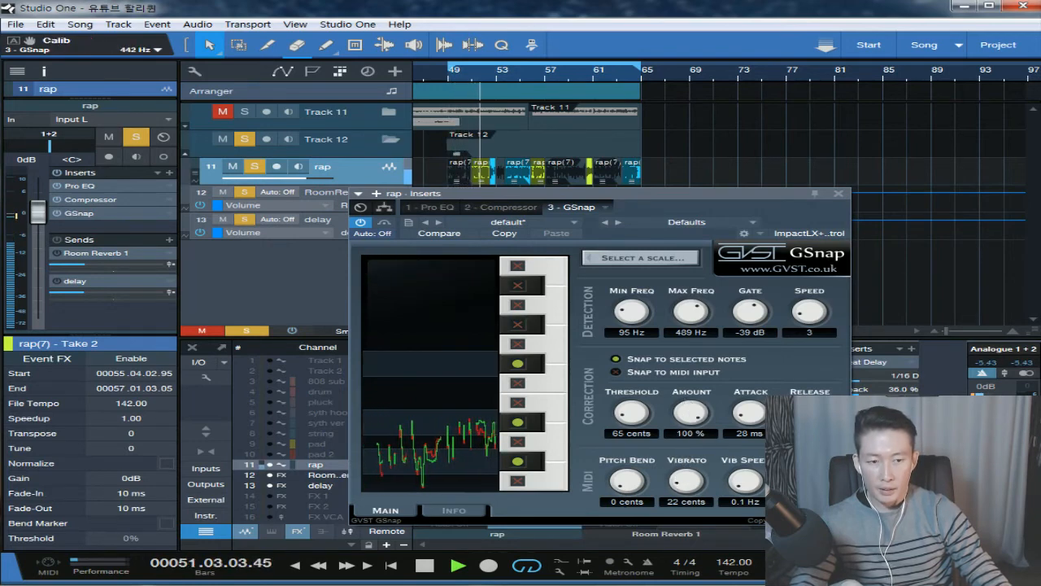
Step: Try Min Freq at 190 Hz with Gate at -80 dB, and set Min Freq to 74 Hz, Max Freq to 631 Hz and Gate to -67 dB
{"action": "mouse_move", "coordinate": [632, 324]}
{"action": "left_mouse_down"}
{"action": "mouse_move", "coordinate": [634, 309]}
{"action": "mouse_move", "coordinate": [685, 311]}
{"action": "mouse_move", "coordinate": [693, 300]}
{"action": "mouse_move", "coordinate": [634, 297]}
{"action": "mouse_move", "coordinate": [626, 314]}
{"action": "left_mouse_up"}
{"action": "left_click_drag", "start_coordinate": [700, 308], "coordinate": [738, 358]}
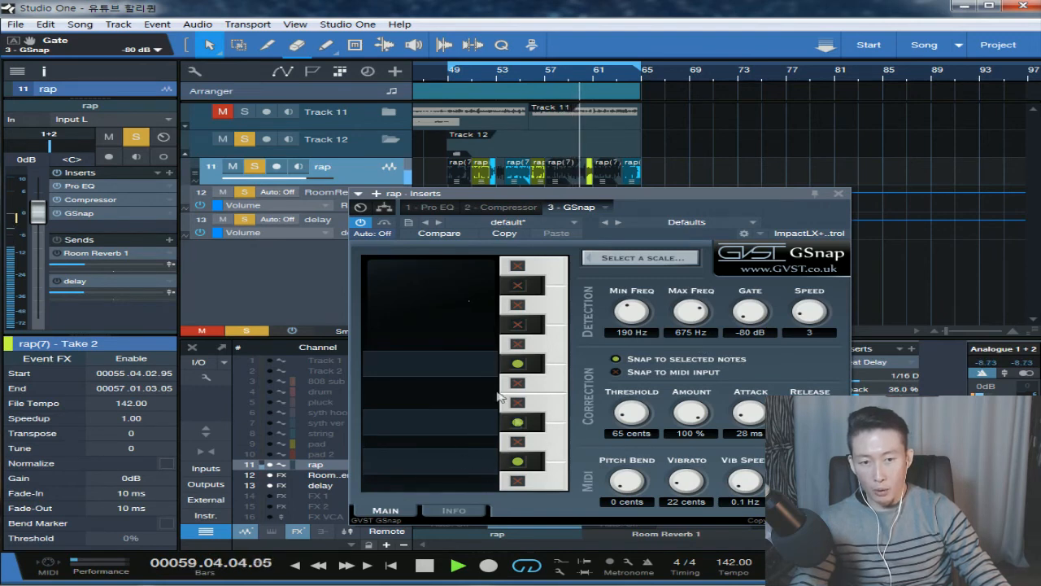
{"action": "left_click_drag", "start_coordinate": [630, 311], "coordinate": [628, 329]}
{"action": "left_click_drag", "start_coordinate": [691, 311], "coordinate": [635, 311]}
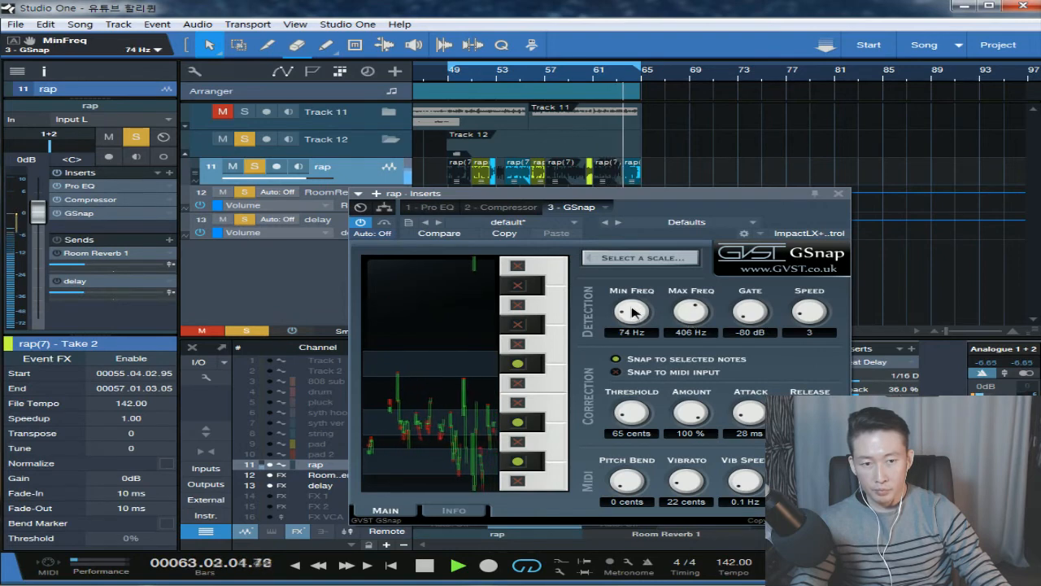
{"action": "left_click_drag", "start_coordinate": [698, 313], "coordinate": [747, 301]}
{"action": "key", "text": "space"}
{"action": "key", "text": "space"}
Step: Raise Threshold to 135 cents and replace snap notes F# and D# with E and D
{"action": "left_click_drag", "start_coordinate": [637, 420], "coordinate": [647, 417]}
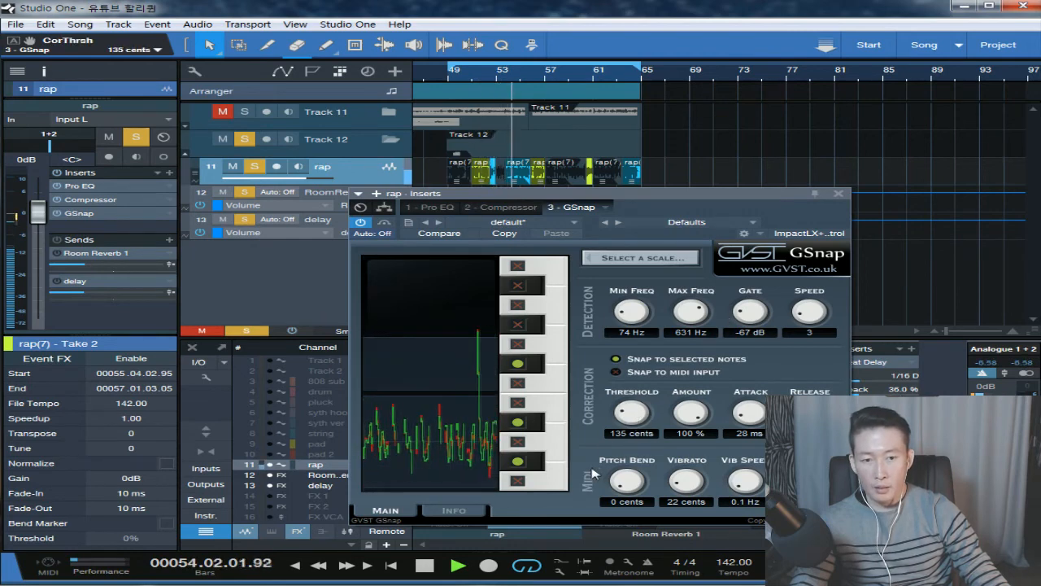
{"action": "left_click", "coordinate": [517, 362]}
{"action": "left_click", "coordinate": [518, 383]}
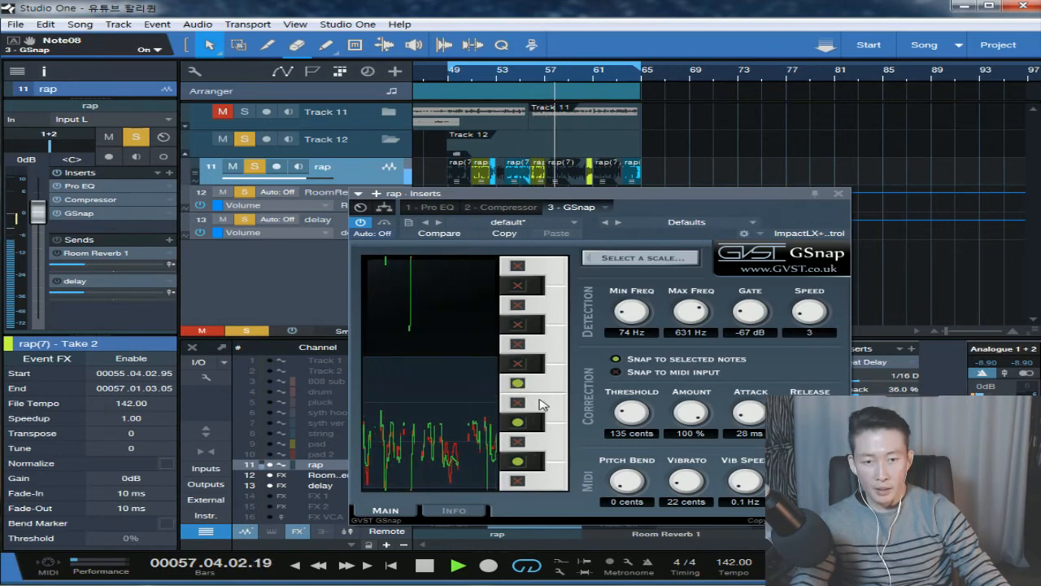
{"action": "left_click", "coordinate": [518, 379]}
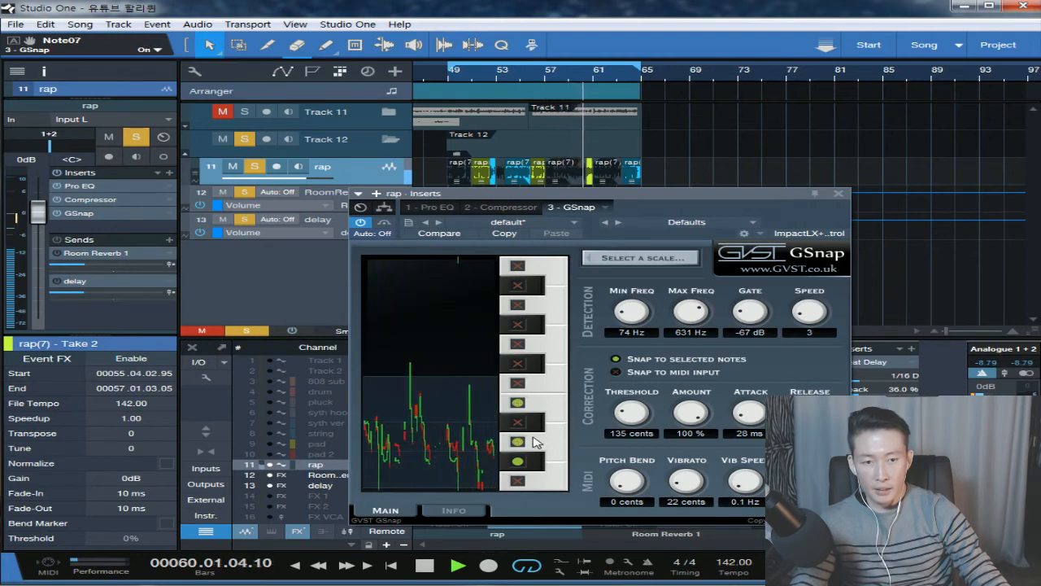
Step: Set Pitch Bend to 80 cents, enable snap note F#, and lower Threshold to 110 cents
{"action": "left_click_drag", "start_coordinate": [638, 493], "coordinate": [630, 462]}
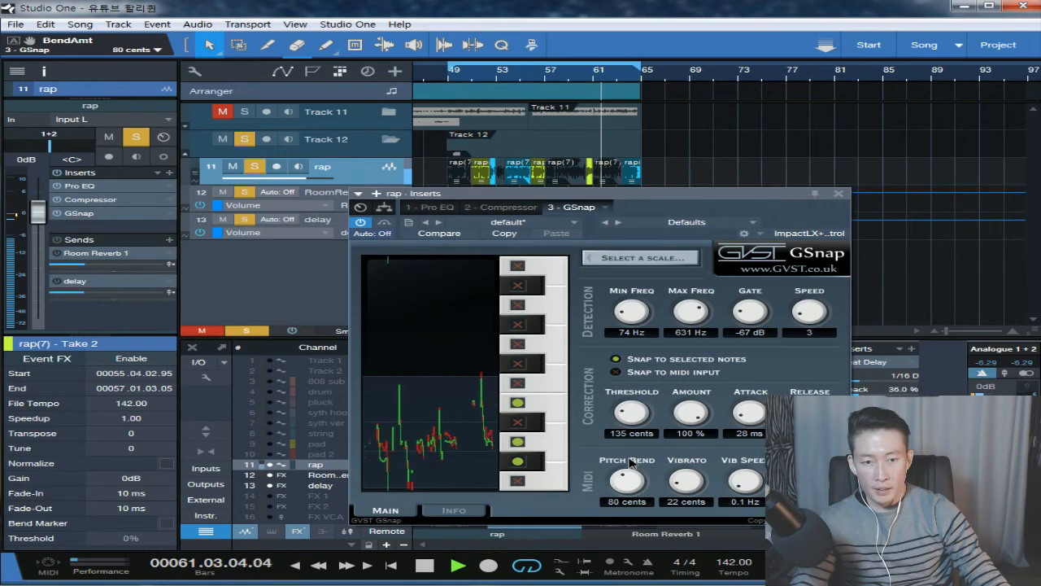
{"action": "left_click", "coordinate": [527, 363]}
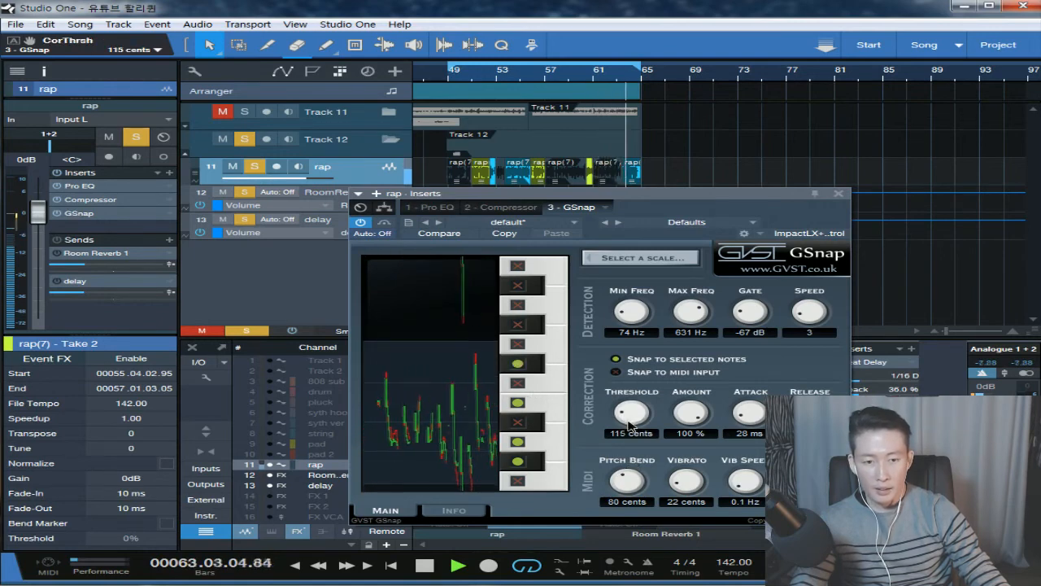
{"action": "left_click_drag", "start_coordinate": [628, 422], "coordinate": [569, 421]}
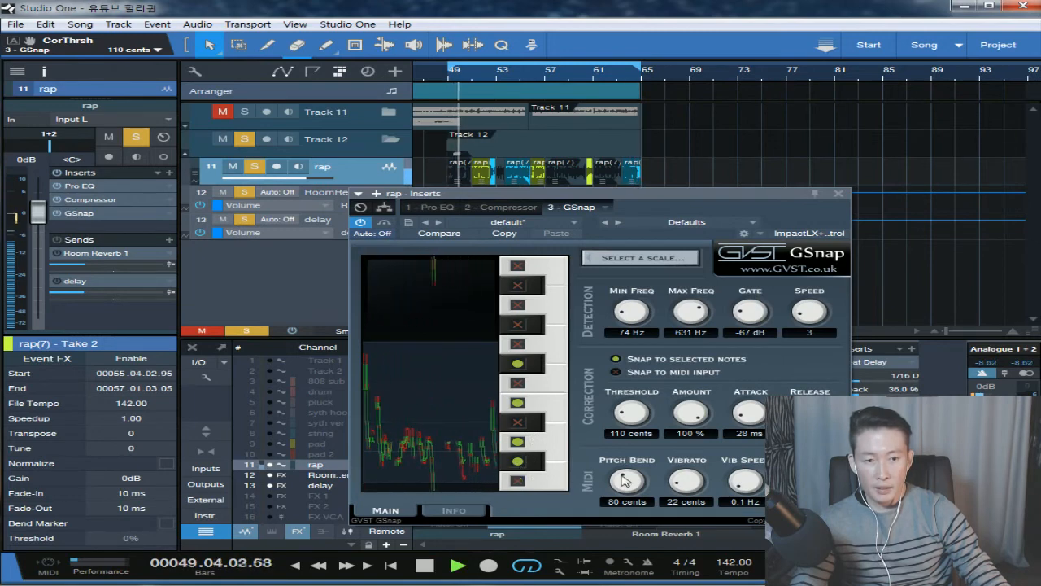
Step: Set Vibrato to 0 cents, calibration to 441 Hz, Attack to 8 ms and Release to 255 ms, and close GSnap with playback stopped
{"action": "left_click_drag", "start_coordinate": [690, 483], "coordinate": [694, 501]}
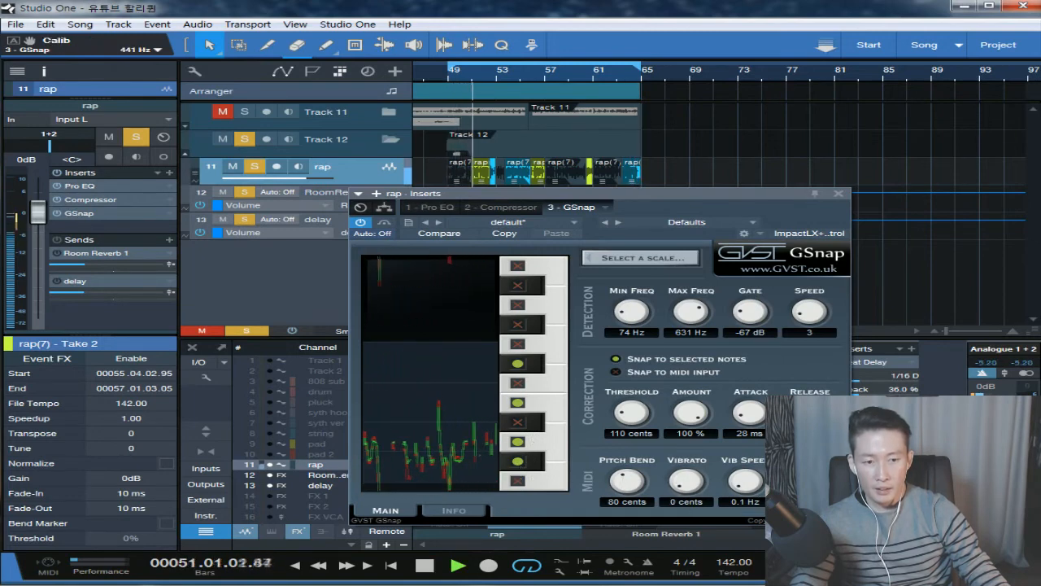
{"action": "left_click_drag", "start_coordinate": [753, 419], "coordinate": [749, 431]}
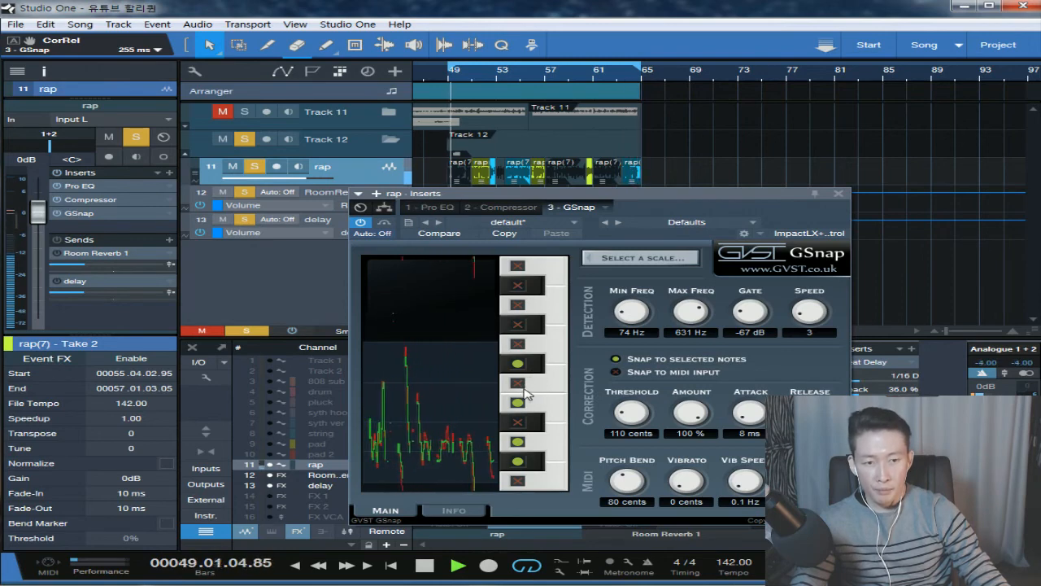
{"action": "left_click", "coordinate": [838, 193]}
{"action": "key", "text": "space"}
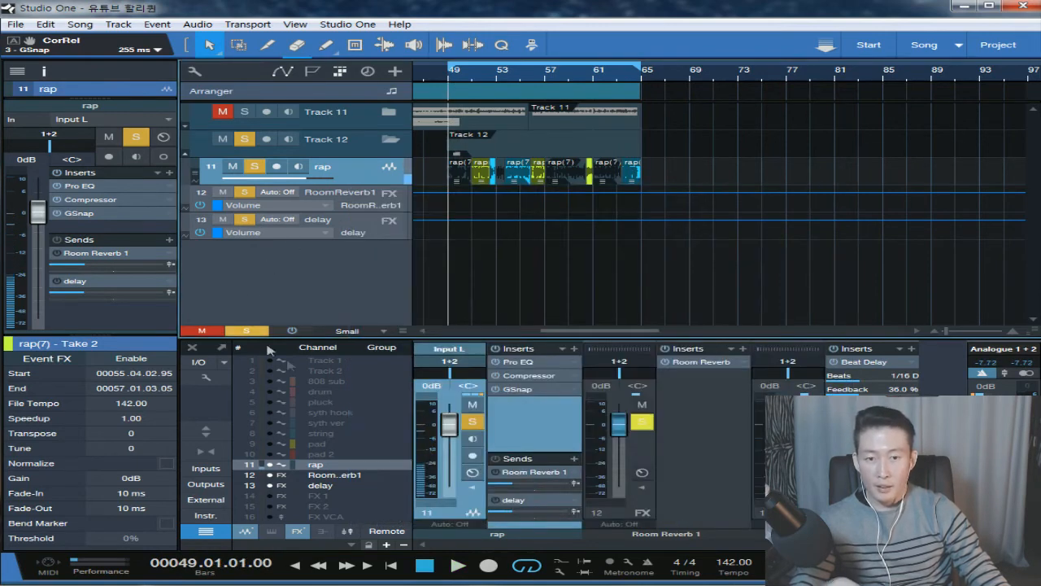
Step: Reopen GSnap briefly to review its settings, and unsolo Track 12 to play the rap together with the beat
{"action": "left_click", "coordinate": [510, 390]}
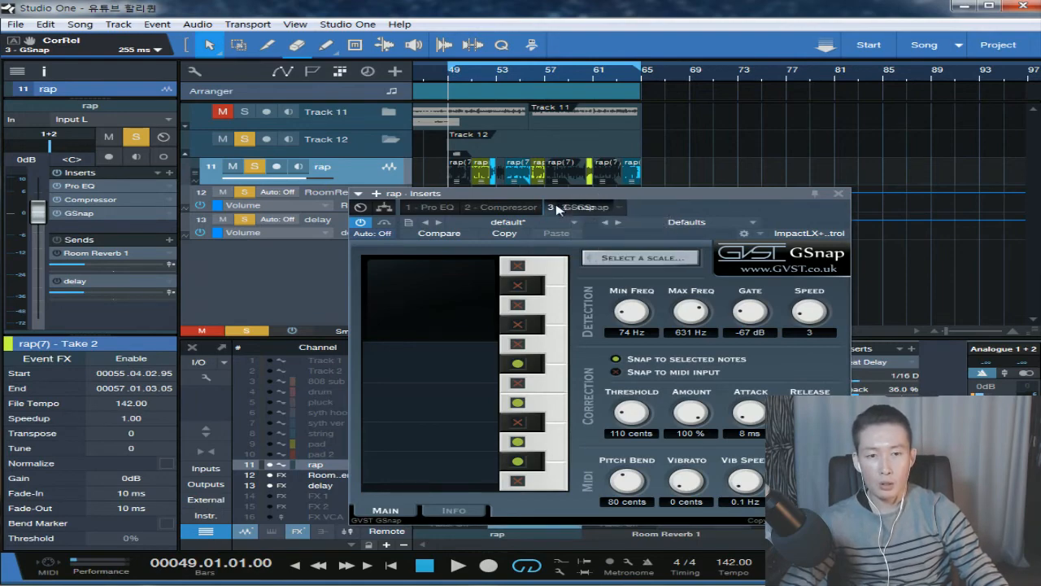
{"action": "left_click_drag", "start_coordinate": [598, 202], "coordinate": [632, 227]}
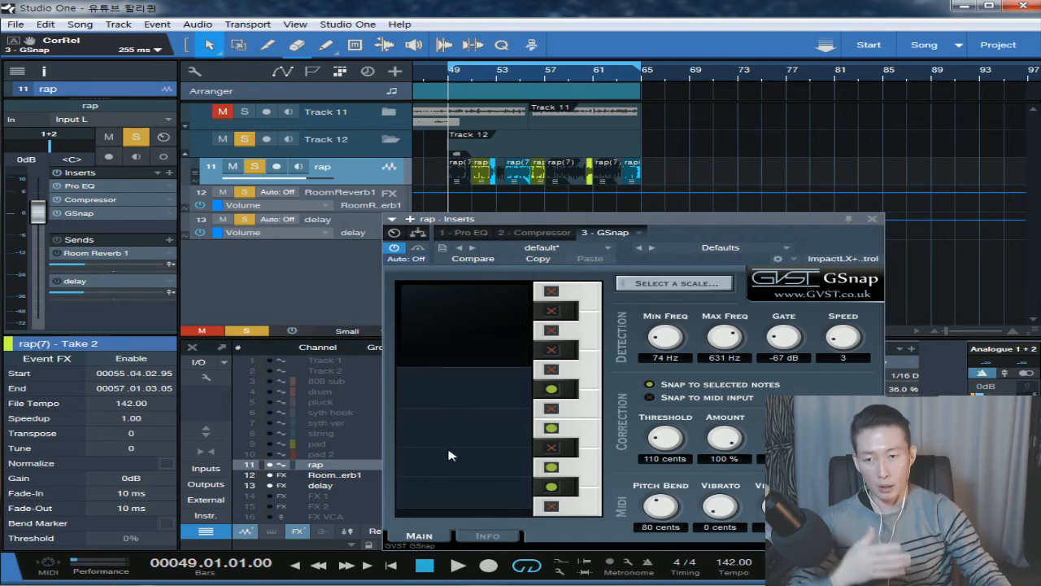
{"action": "left_click", "coordinate": [872, 219]}
{"action": "left_click", "coordinate": [247, 142]}
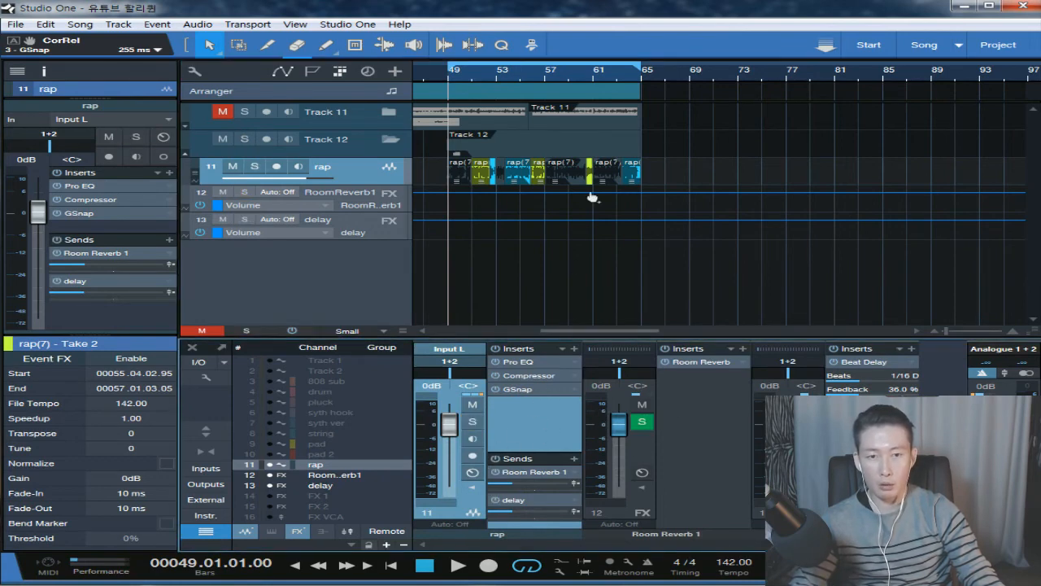
{"action": "key", "text": "space"}
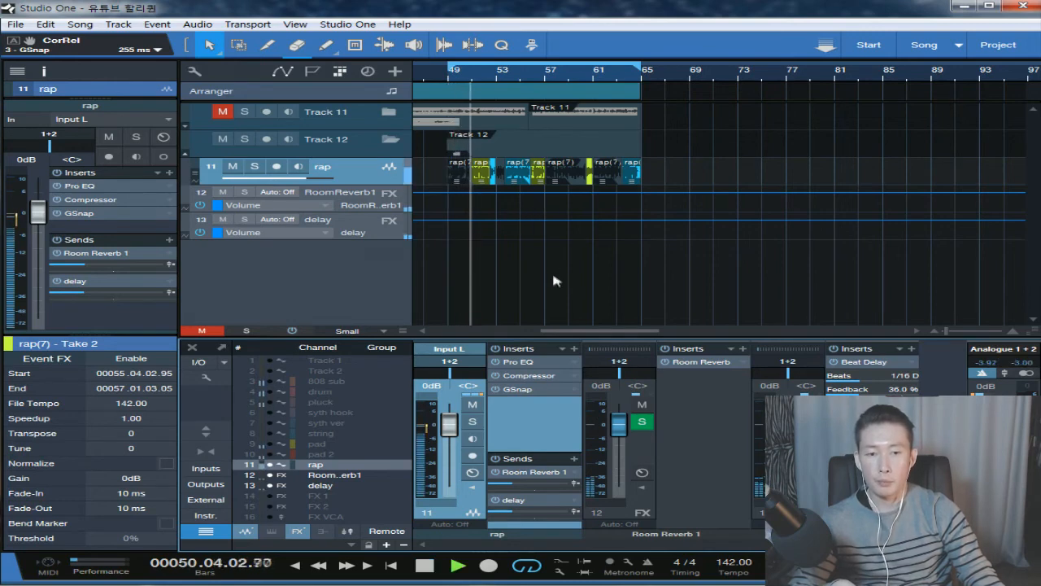
Step: Inspect the rap track's Compressor during playback, close it and stop the song
{"action": "left_click", "coordinate": [529, 375]}
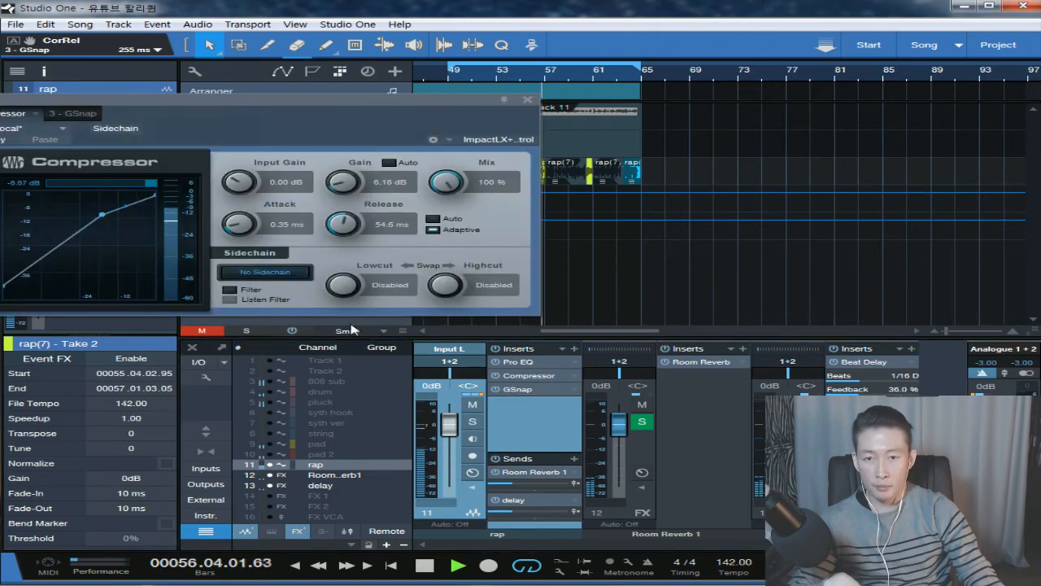
{"action": "left_click_drag", "start_coordinate": [177, 166], "coordinate": [414, 192]}
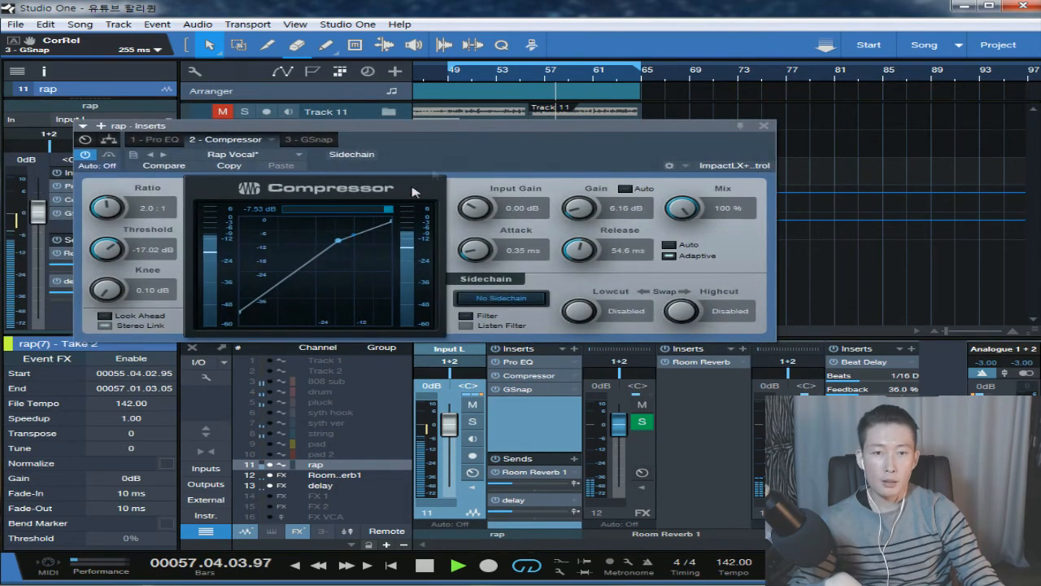
{"action": "left_click", "coordinate": [762, 127]}
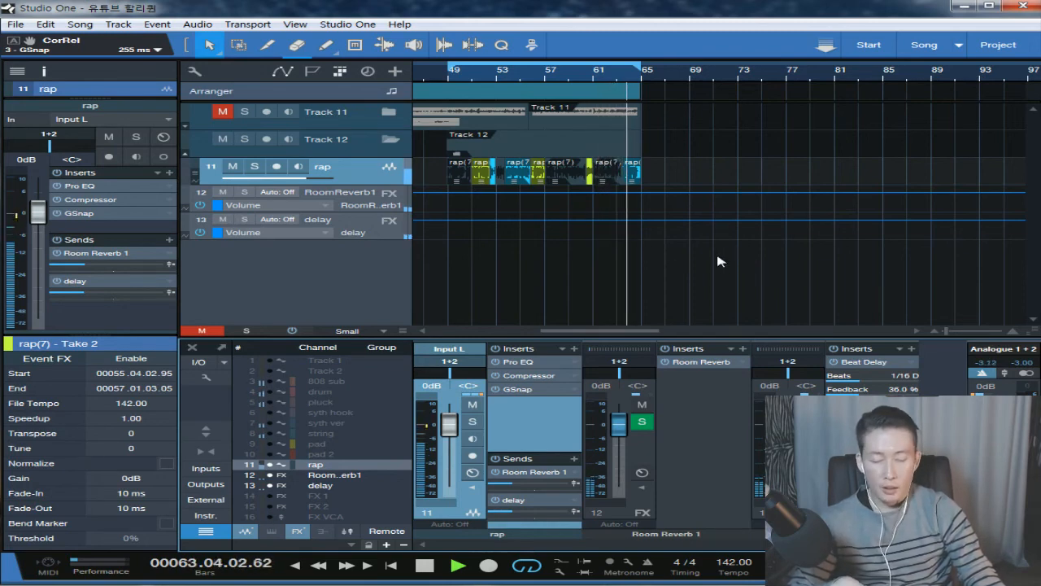
{"action": "key", "text": "space"}
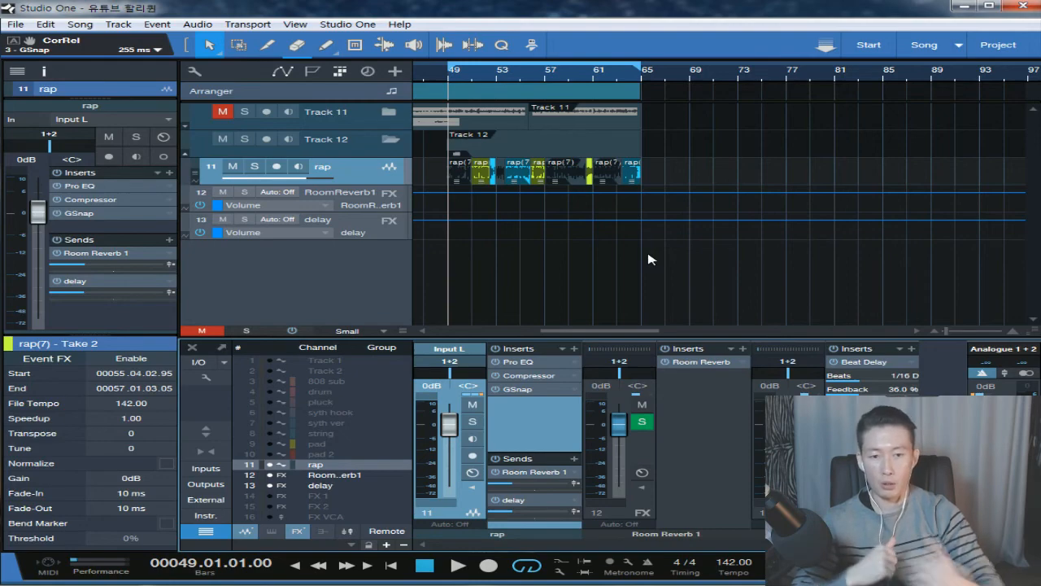
Step: Review GSnap's final detection, correction and MIDI settings once more, close it and play the mix again
{"action": "left_click", "coordinate": [514, 392]}
{"action": "left_click_drag", "start_coordinate": [726, 214], "coordinate": [633, 133]}
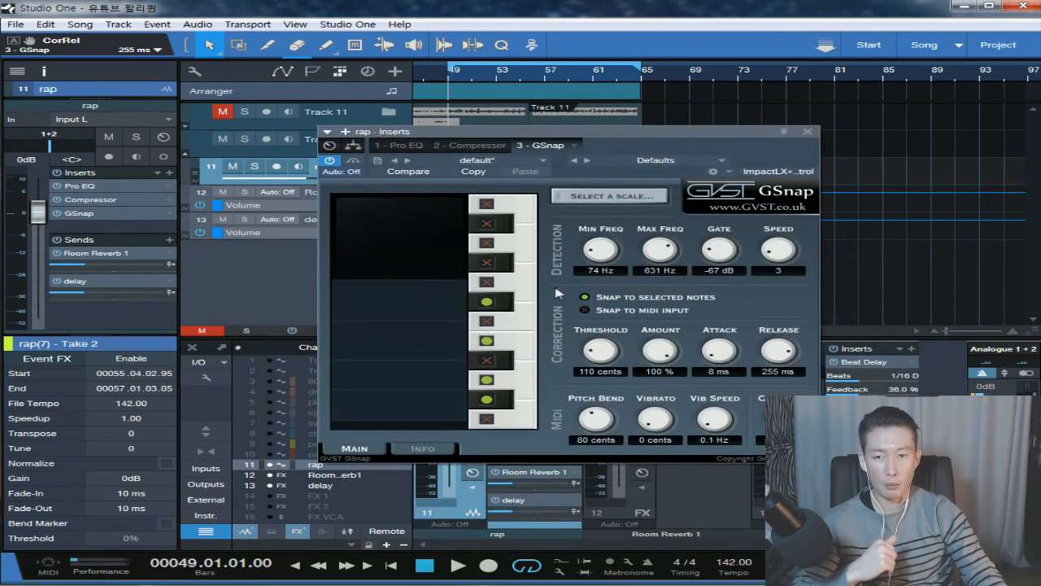
{"action": "left_click", "coordinate": [808, 132]}
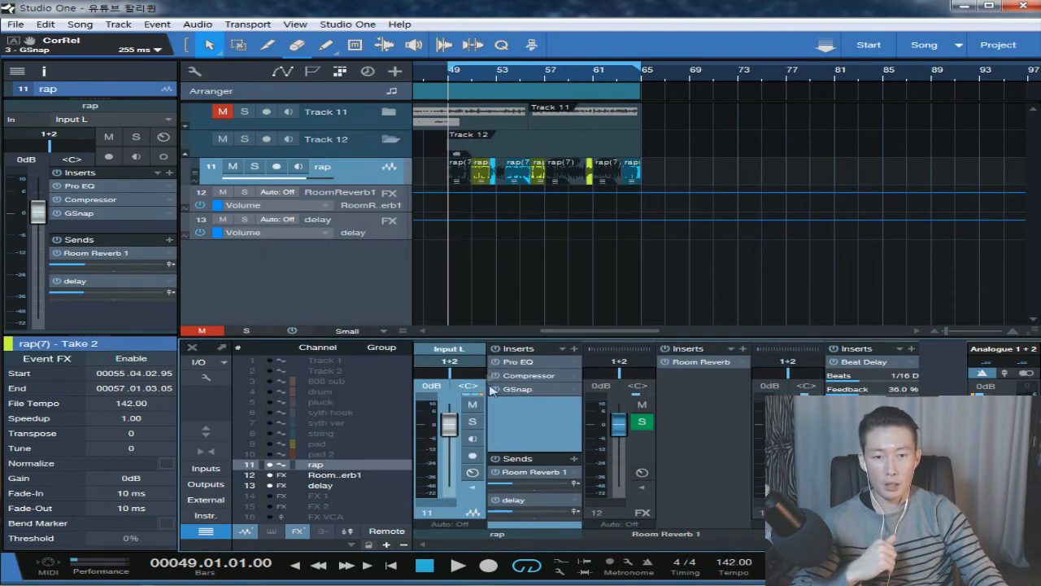
{"action": "key", "text": "space"}
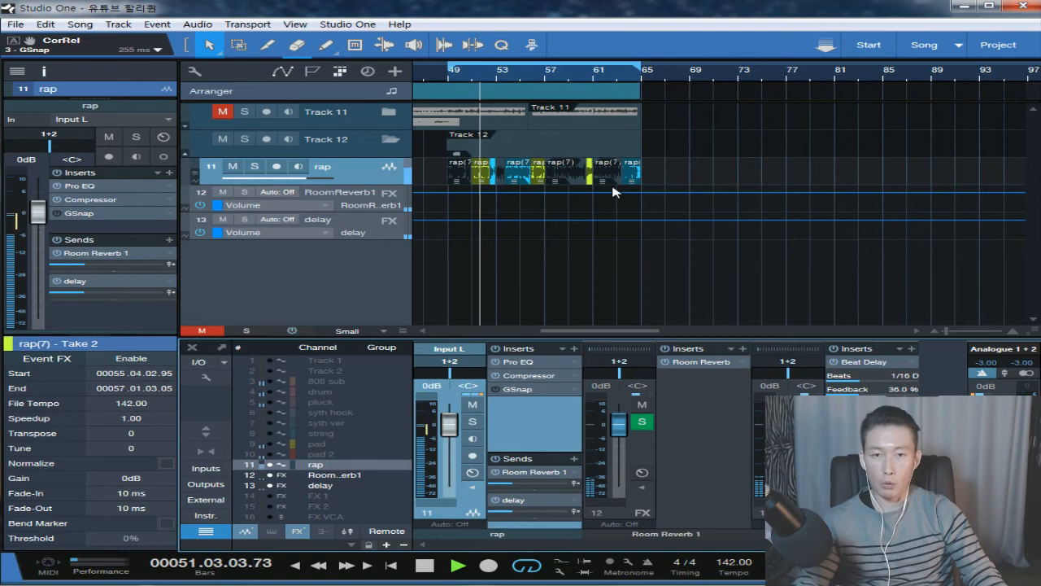
Step: Stop the song, mute the rap in favour of the unmuted Track 11 folder, and show its Track 1 and Track 2 channels
{"action": "key", "text": "space"}
{"action": "left_click", "coordinate": [233, 167]}
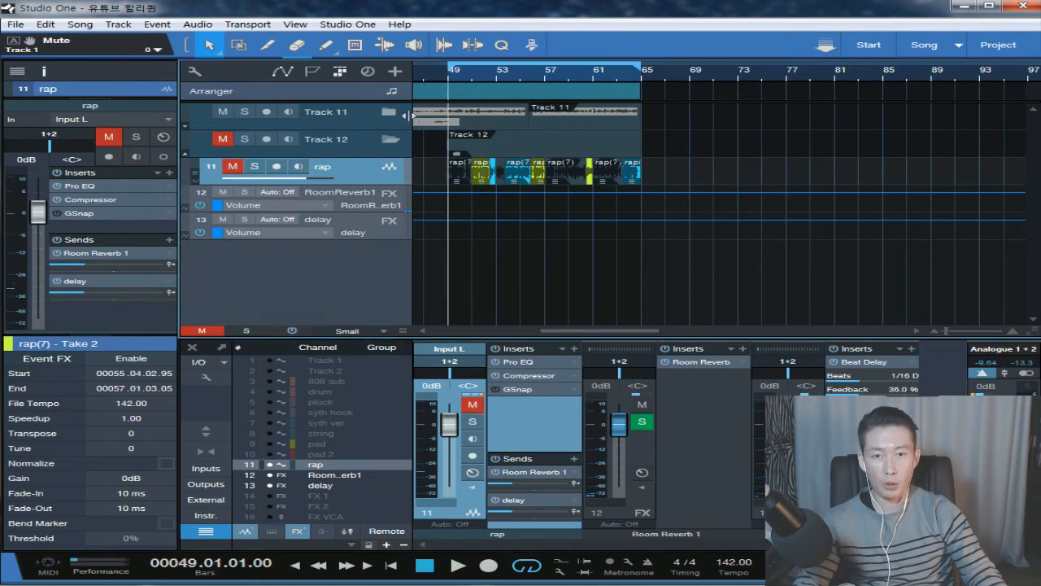
{"action": "left_click", "coordinate": [390, 114]}
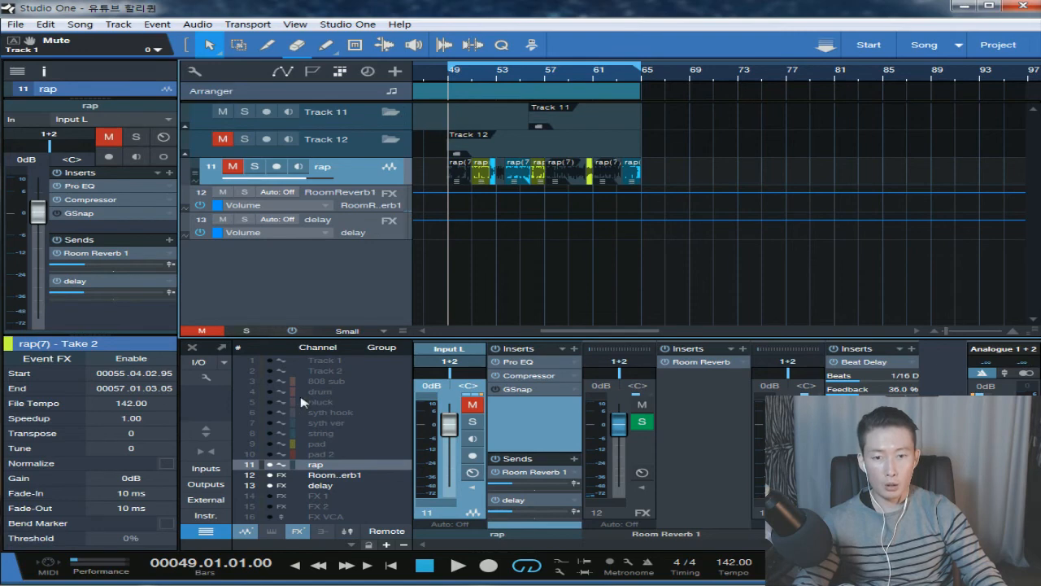
{"action": "left_click", "coordinate": [269, 370]}
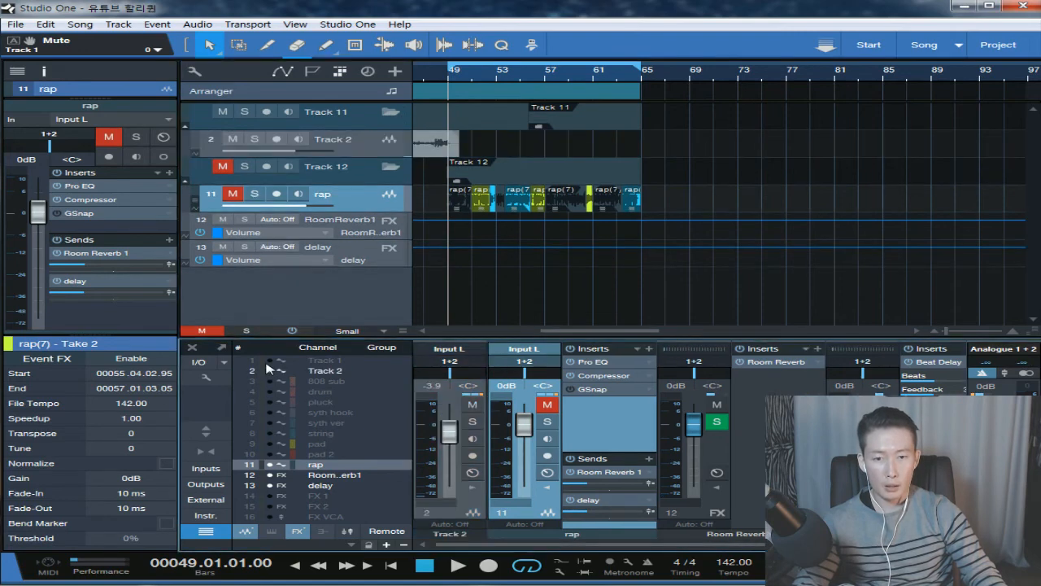
{"action": "left_click", "coordinate": [270, 361]}
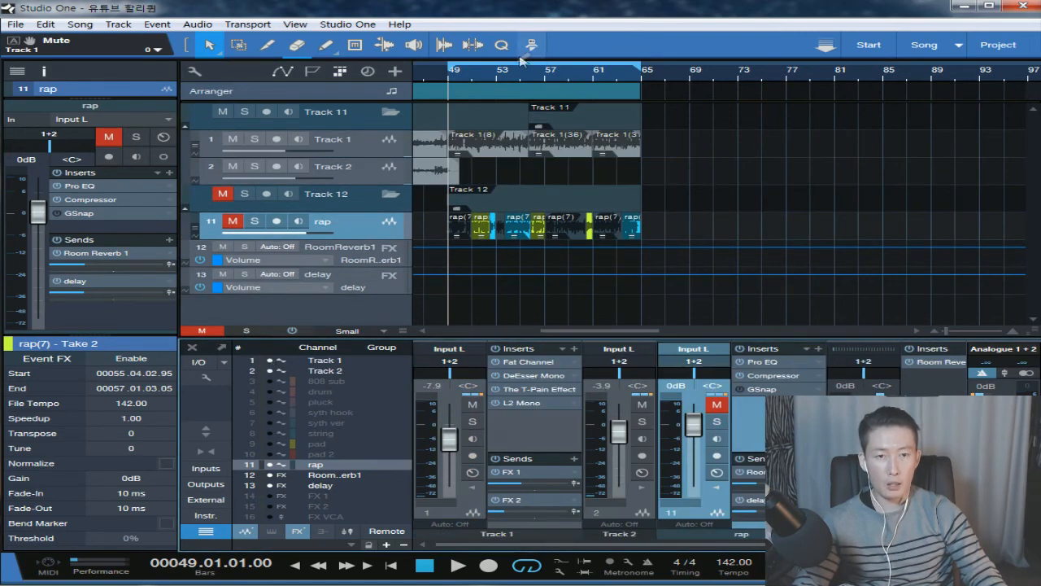
Step: Play the Track 11 vocals from bar 49 for comparison, collapsing the inserts and sends of the Track 1 and rap channels, and stop
{"action": "scroll", "coordinate": [495, 75], "scroll_direction": "up", "scroll_amount": 1}
{"action": "left_click_drag", "start_coordinate": [495, 75], "coordinate": [615, 79]}
{"action": "scroll", "coordinate": [565, 83], "scroll_direction": "up", "scroll_amount": 1}
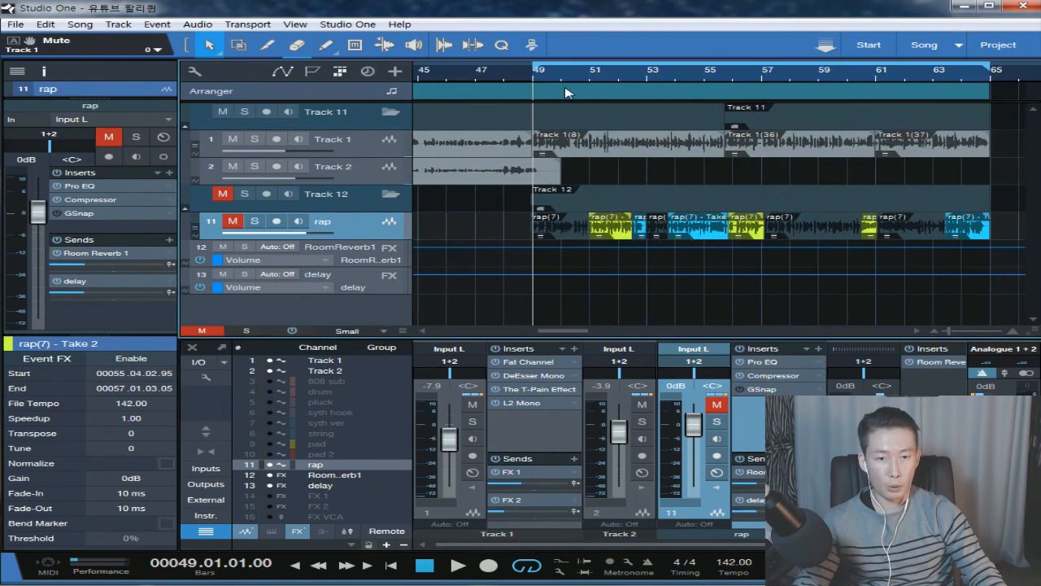
{"action": "scroll", "coordinate": [576, 87], "scroll_direction": "down", "scroll_amount": 1}
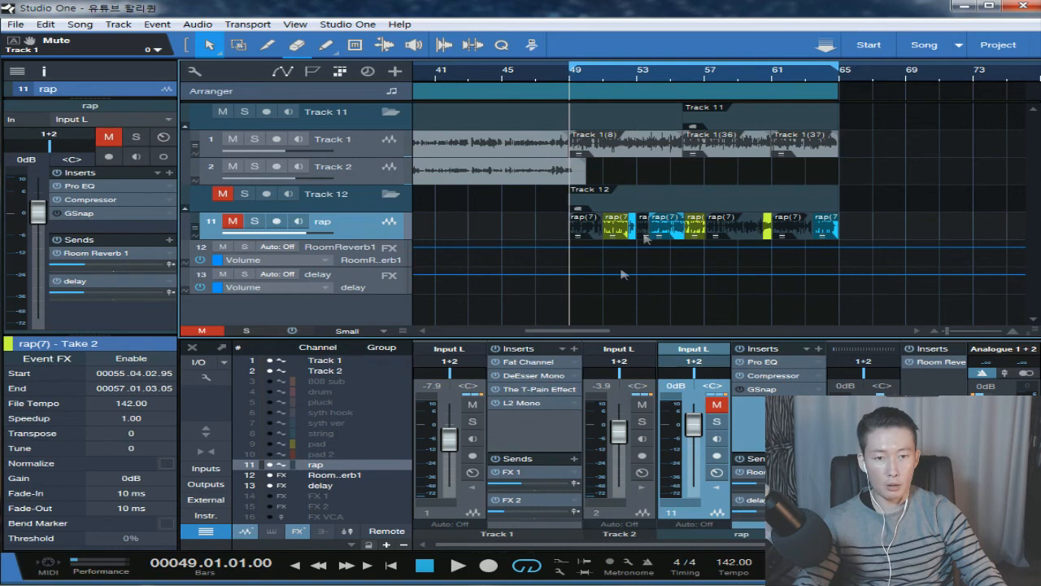
{"action": "key", "text": "space"}
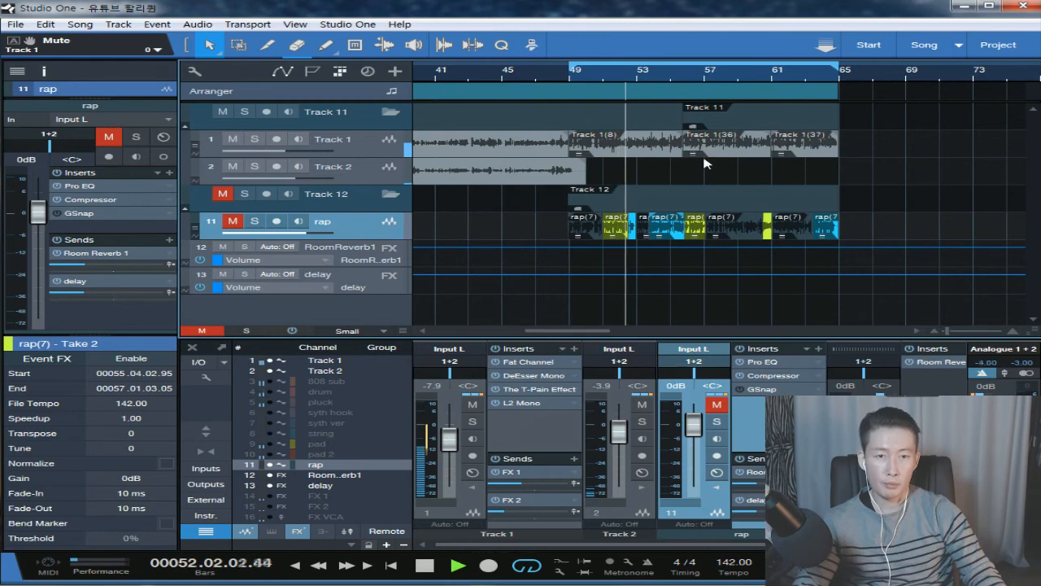
{"action": "left_click", "coordinate": [472, 487]}
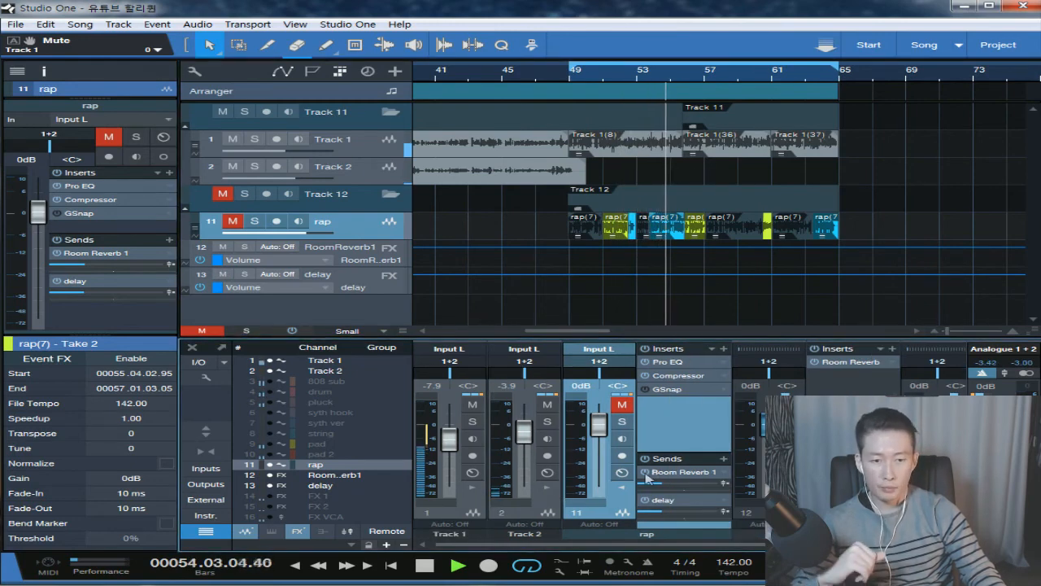
{"action": "left_click", "coordinate": [624, 489]}
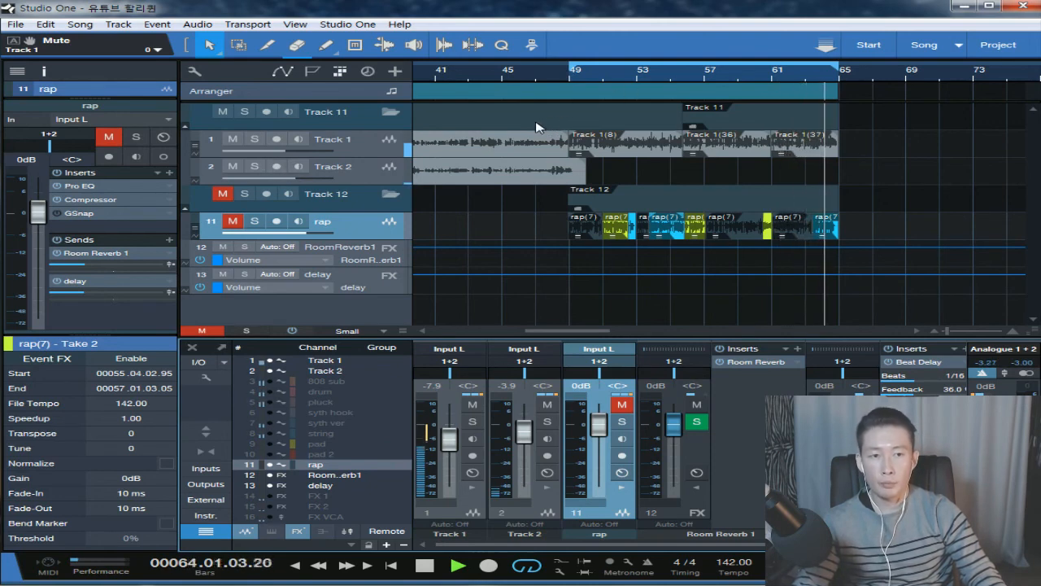
{"action": "key", "text": "space"}
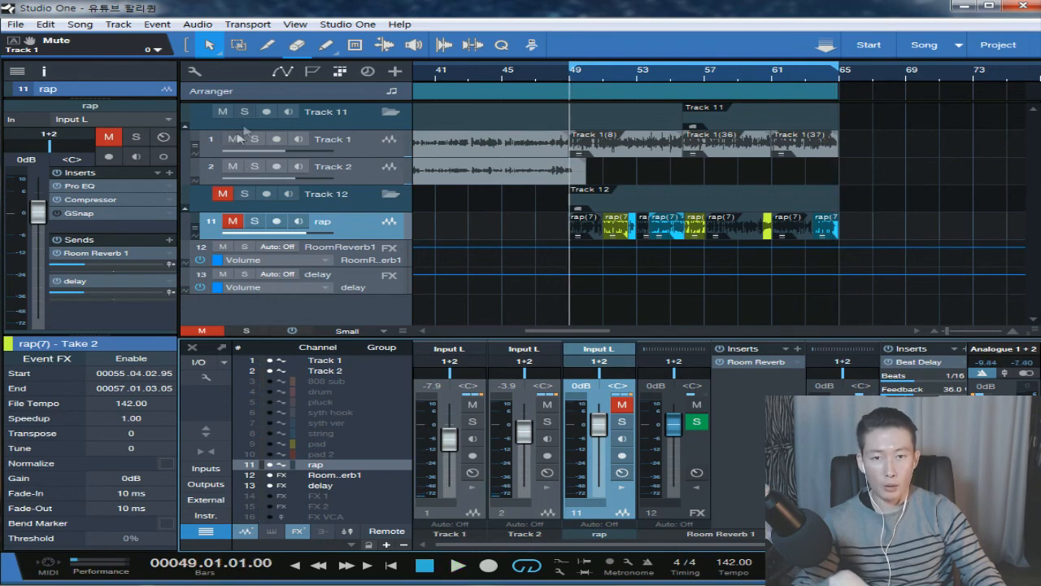
Step: Mute Track 11 and unmute Track 12, expand the rap channel's inserts and sends, and play the rap briefly from bar 49
{"action": "left_click", "coordinate": [228, 113]}
{"action": "left_click", "coordinate": [228, 196]}
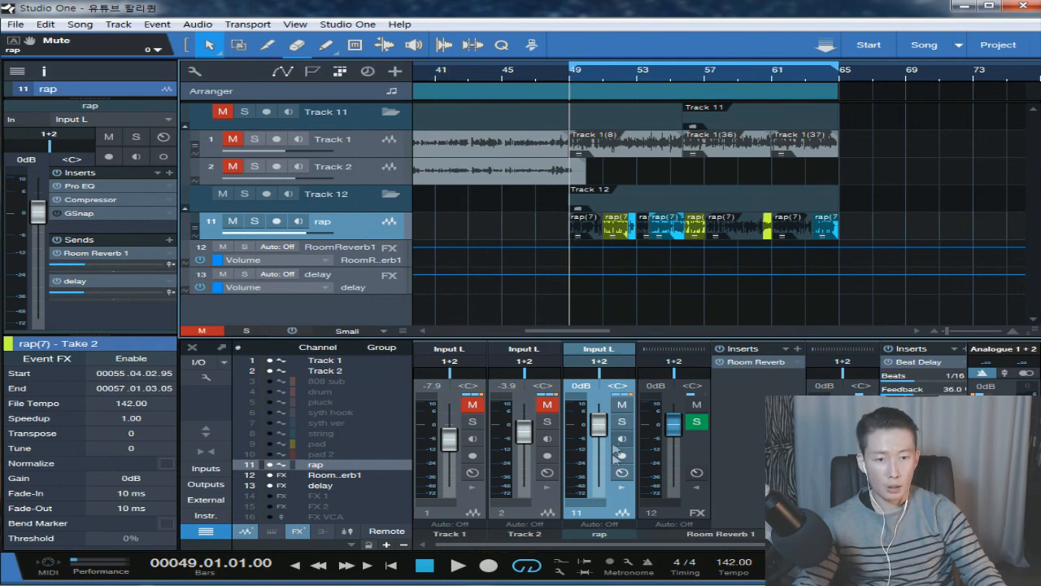
{"action": "left_click", "coordinate": [620, 487]}
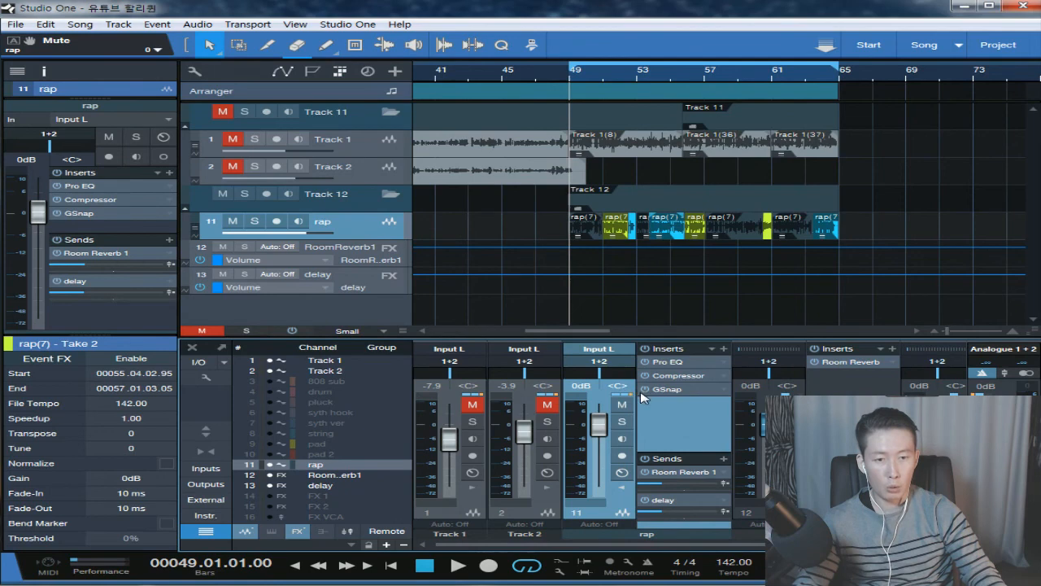
{"action": "key", "text": "space"}
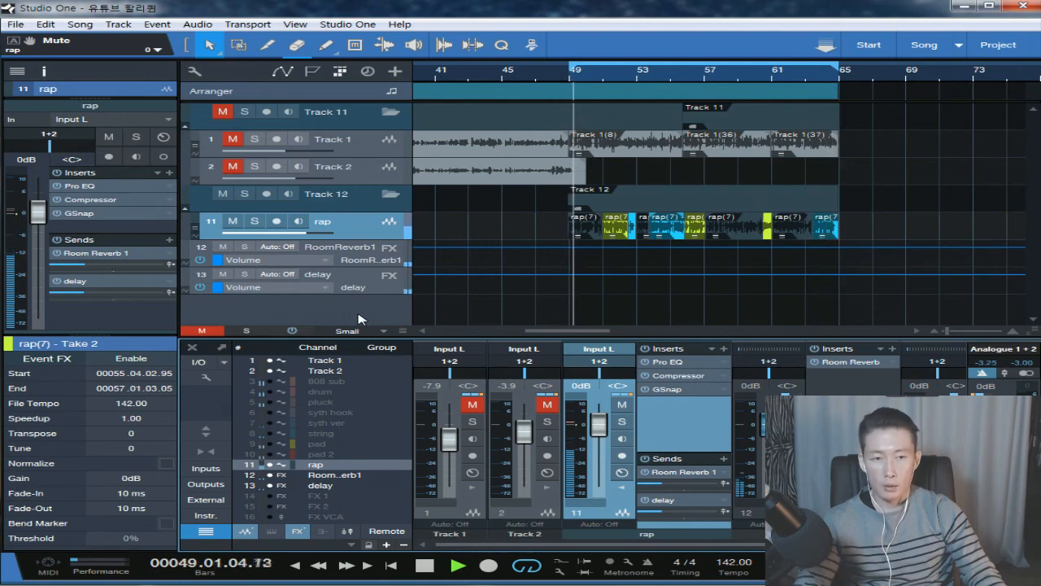
{"action": "key", "text": "space"}
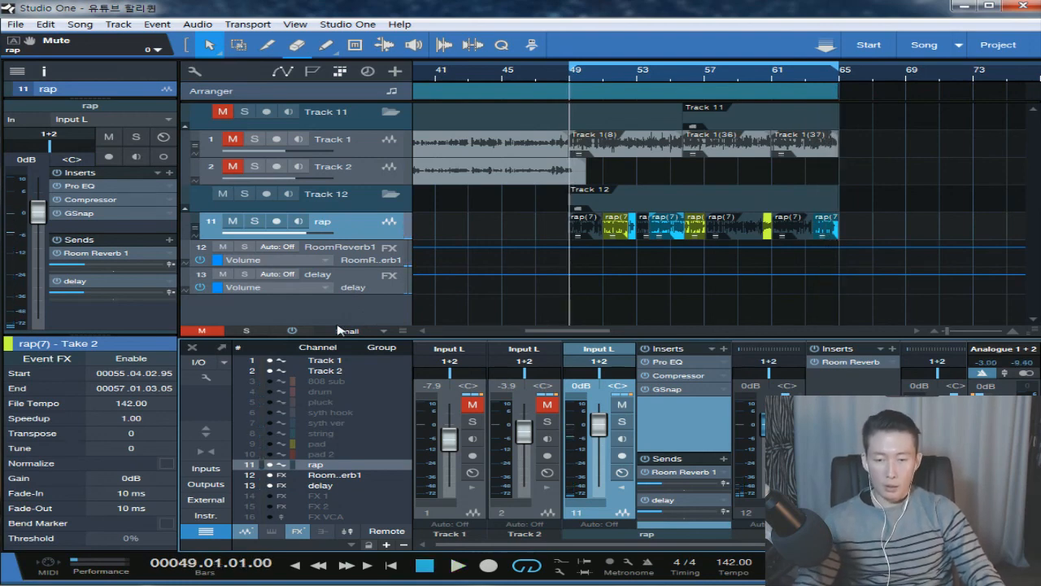